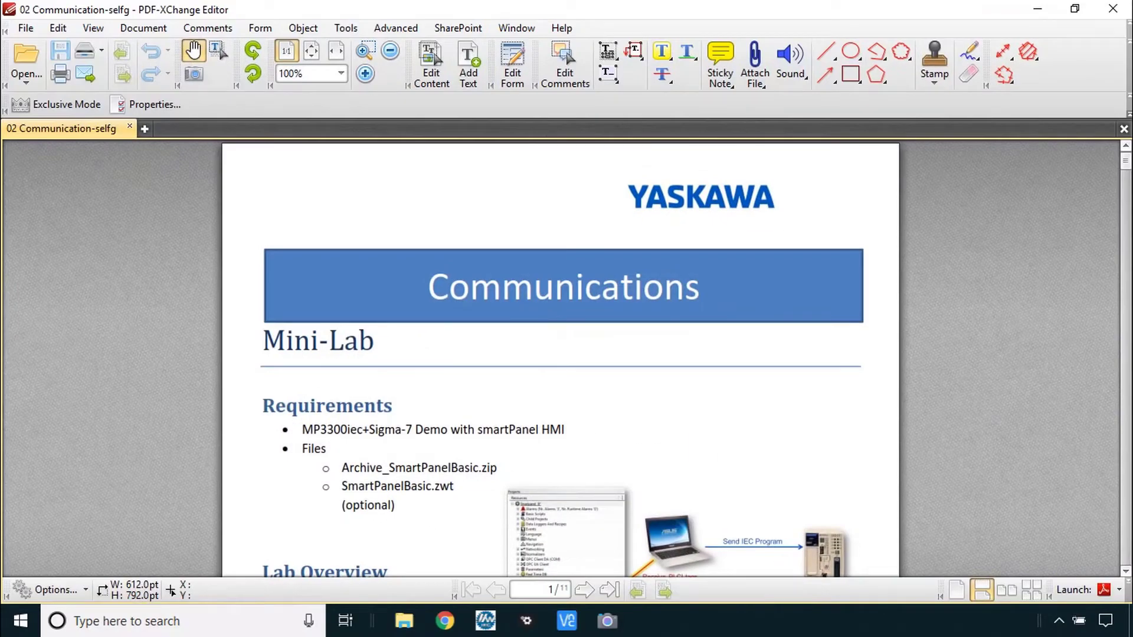
Scroll through page 1 of the lab guide to read the overview and lab goals
scroll(162, 383, down, 3)
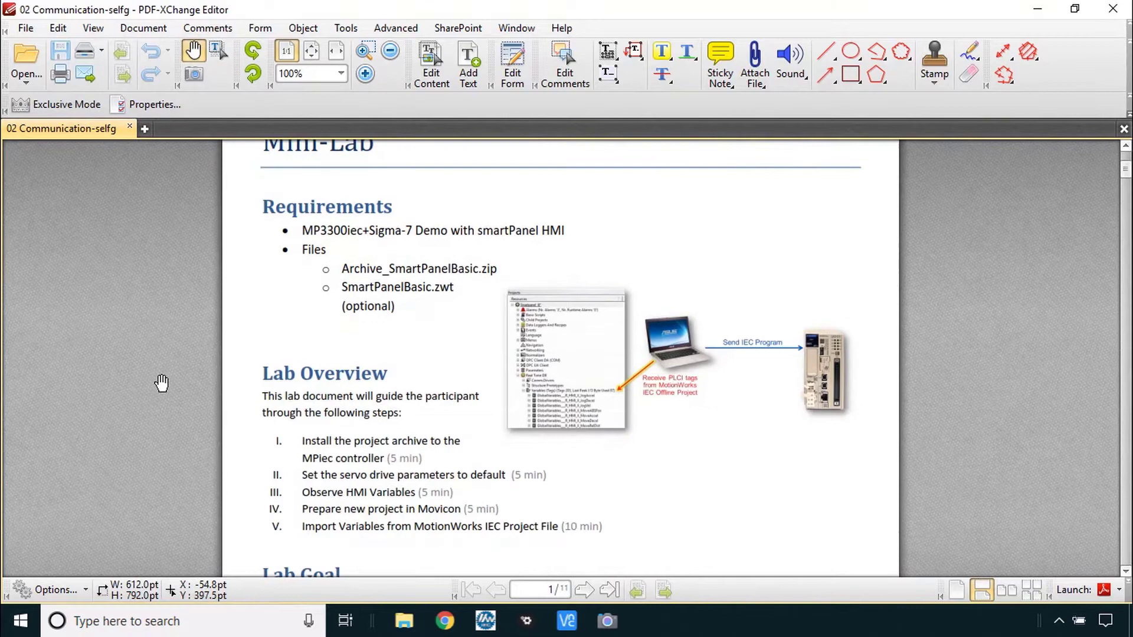
scroll(162, 384, down, 2)
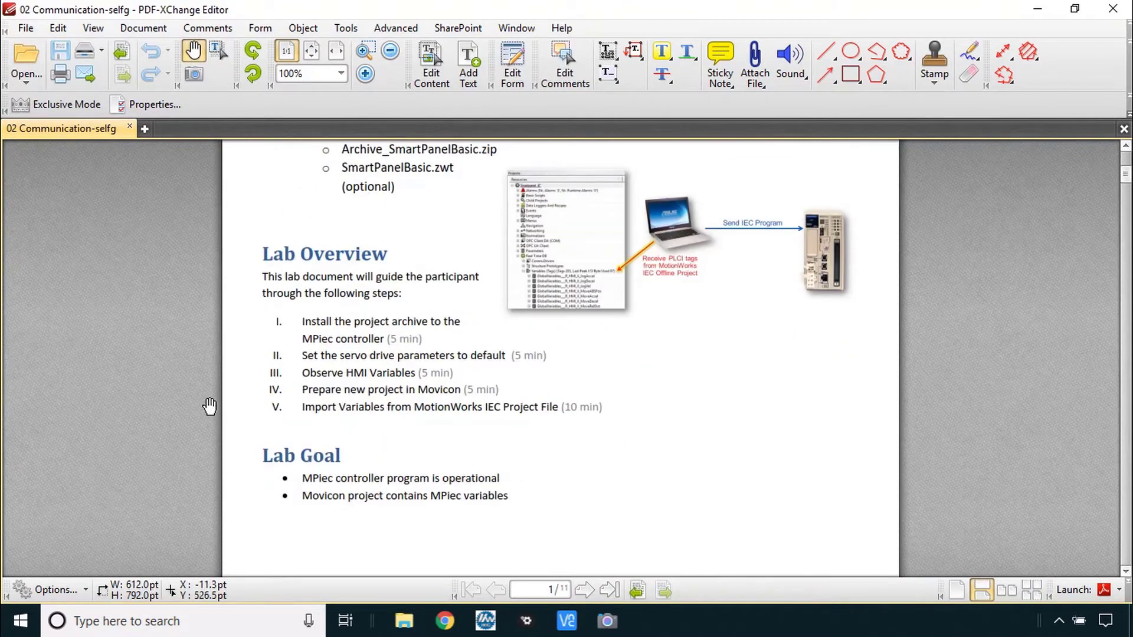
scroll(210, 406, up, 1)
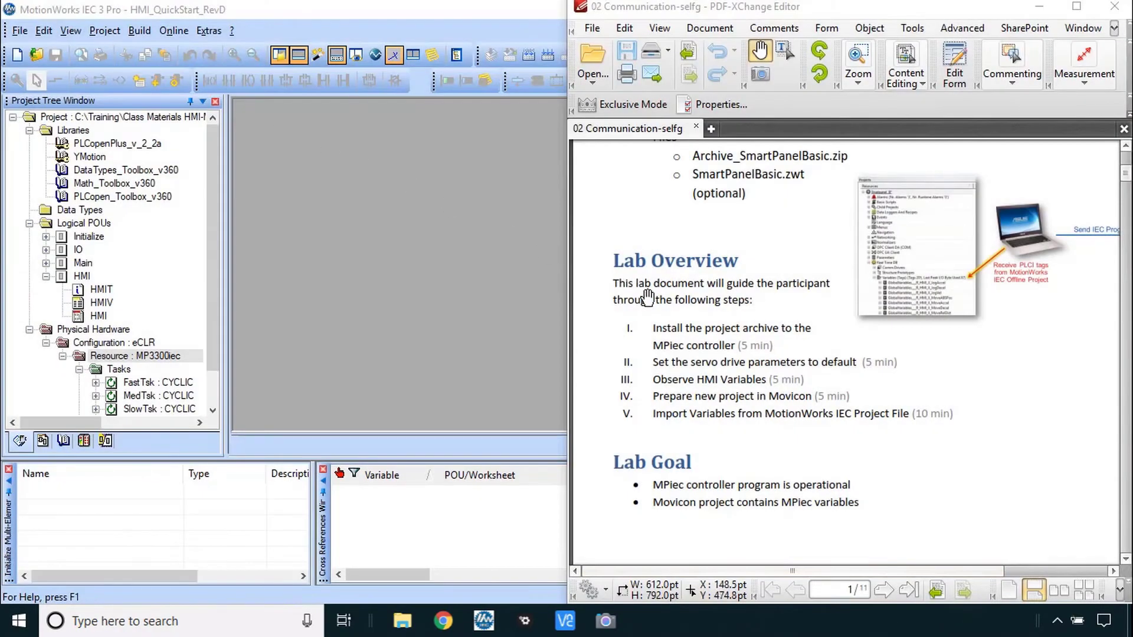
Pan back to the Mini-Lab header, then scroll to page 2, step I 'Install the project archive'
drag(648, 298, 786, 295)
scroll(787, 295, down, 3)
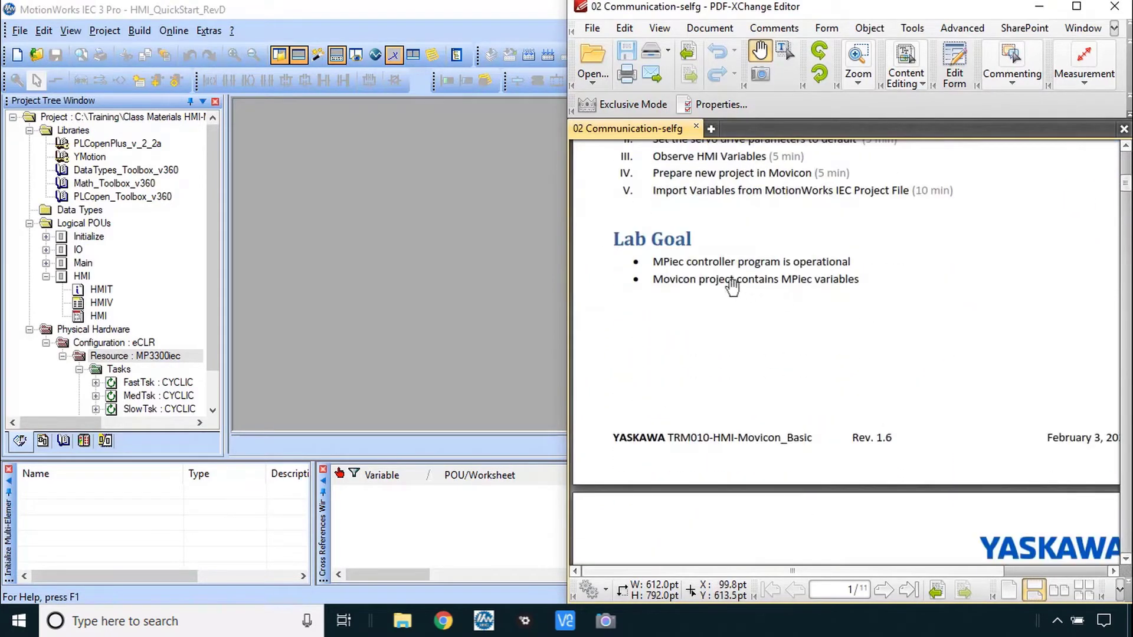
scroll(896, 295, up, 3)
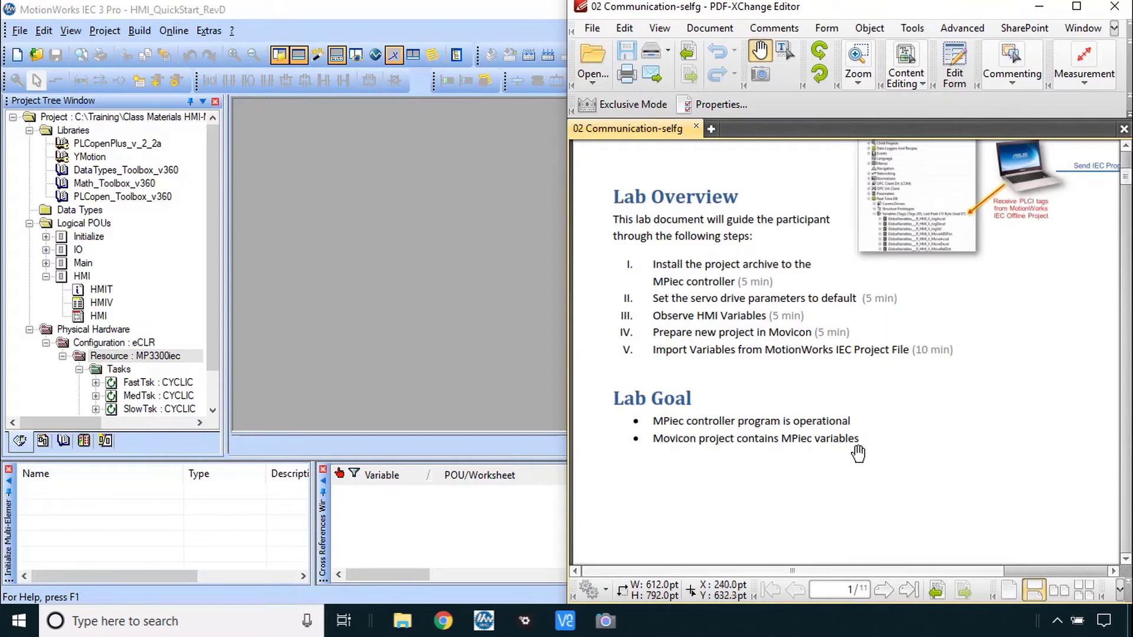
scroll(858, 453, down, 4)
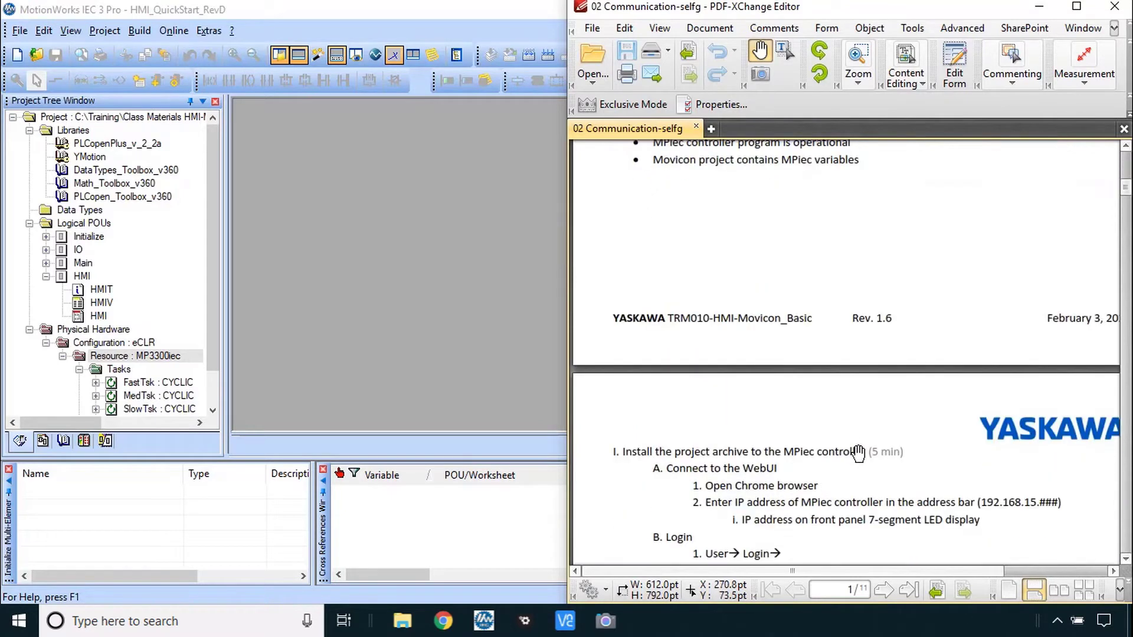
scroll(858, 453, down, 4)
scroll(858, 454, down, 1)
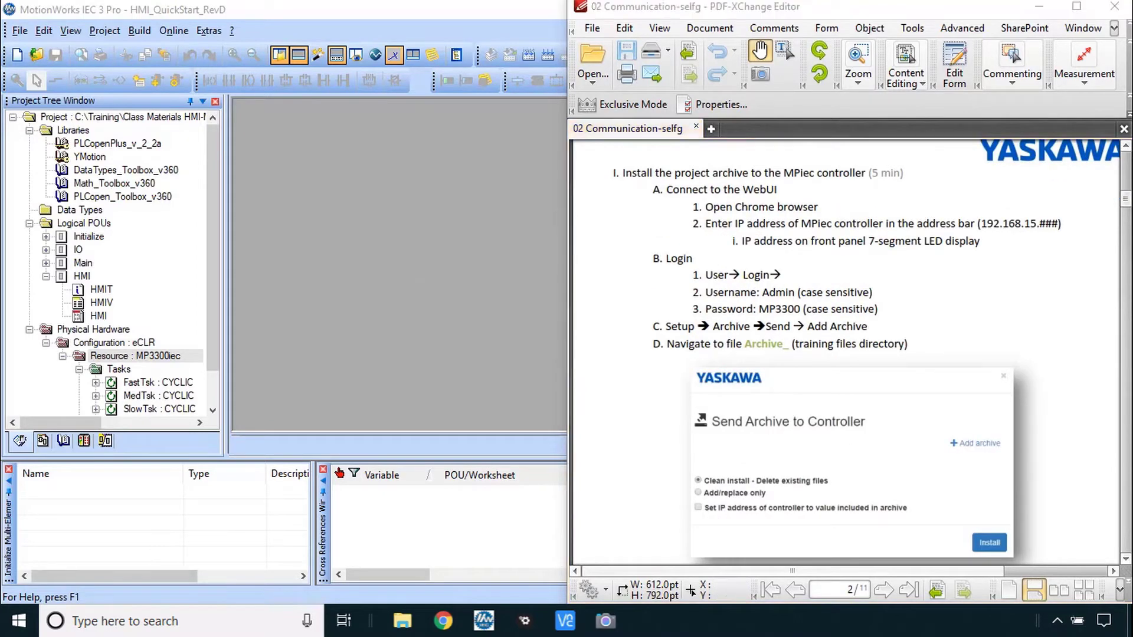
Log in to the MP3300iec Web UI as the administrator with the account password
key(alt+Tab)
click(1015, 79)
click(991, 118)
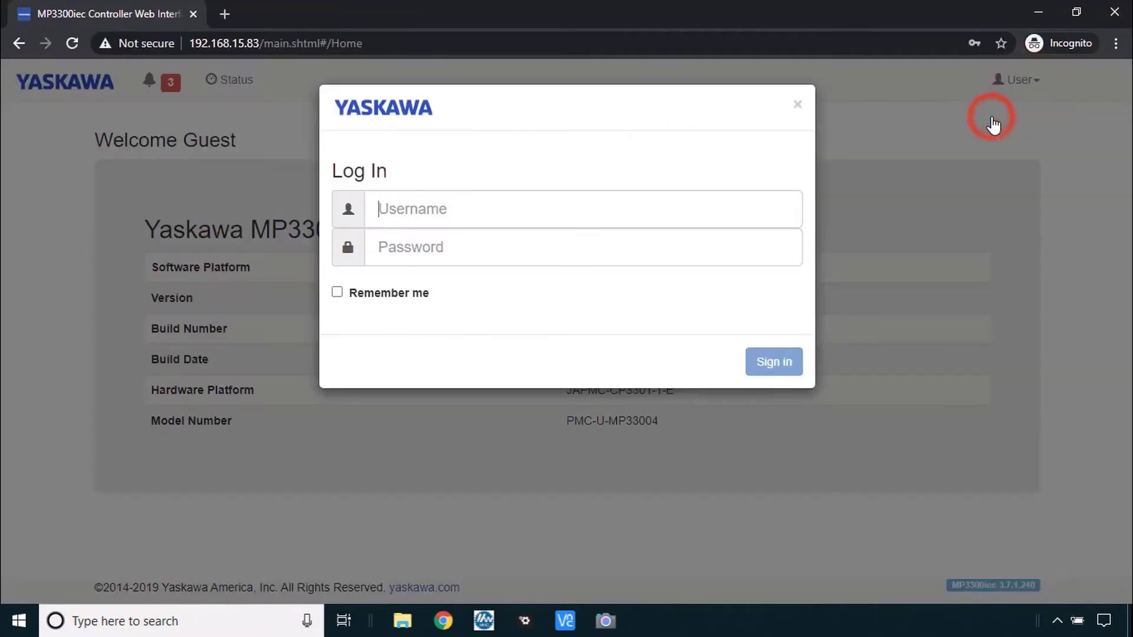
text(Admin)
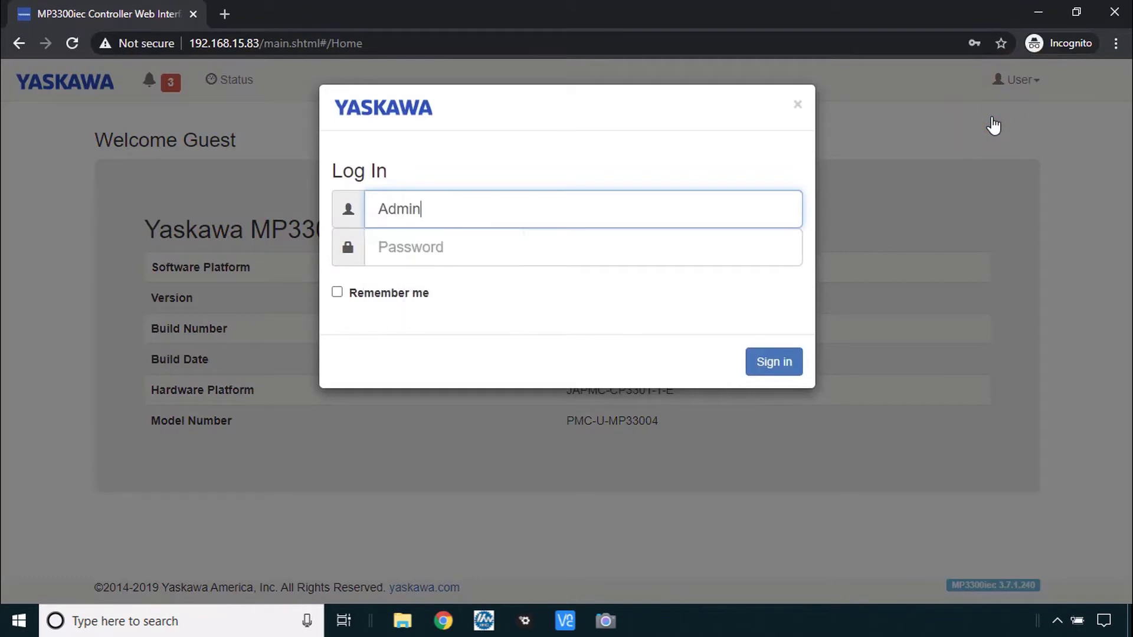
key(Tab)
text(••)
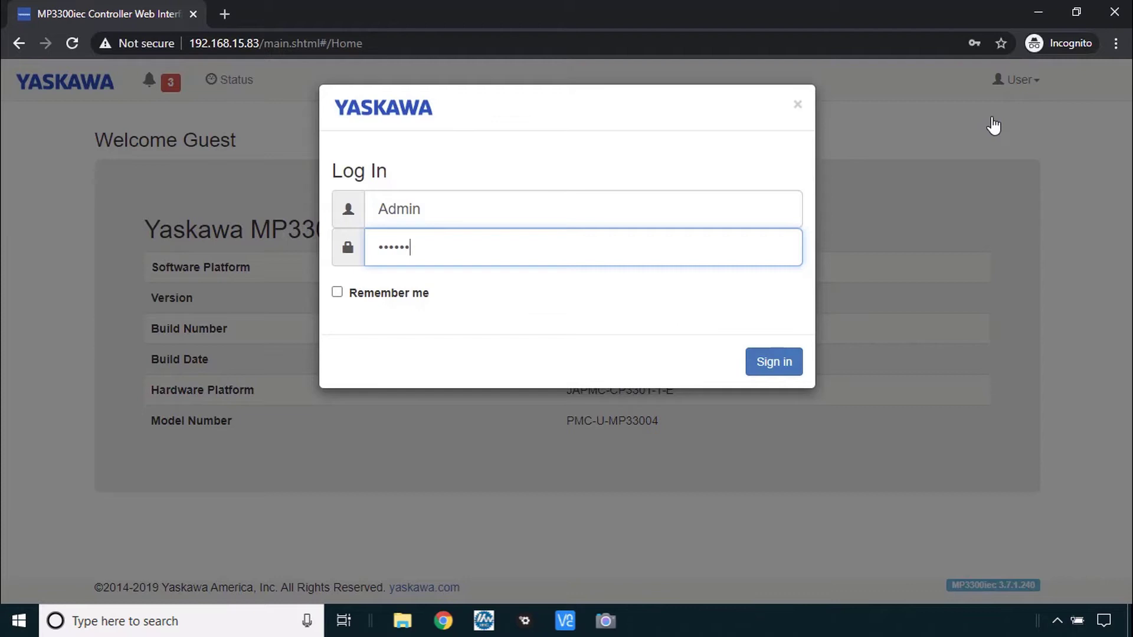
key(Return)
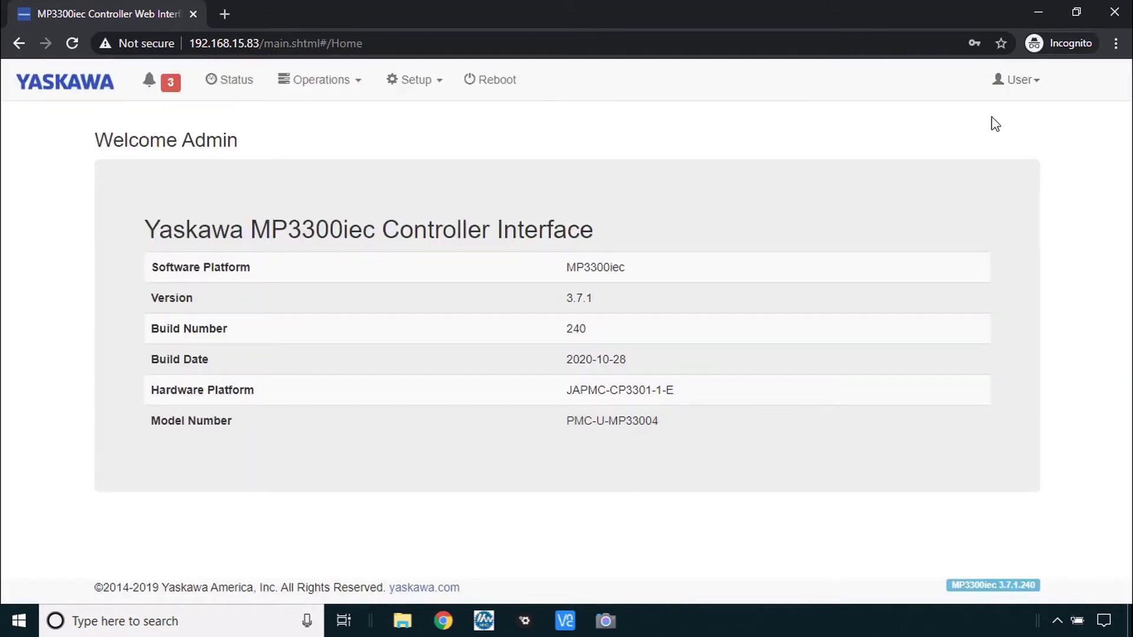
Send and clean-install Archive_SmartPanelBasic_RevF_20200813.zip on the controller, then reboot it
click(425, 83)
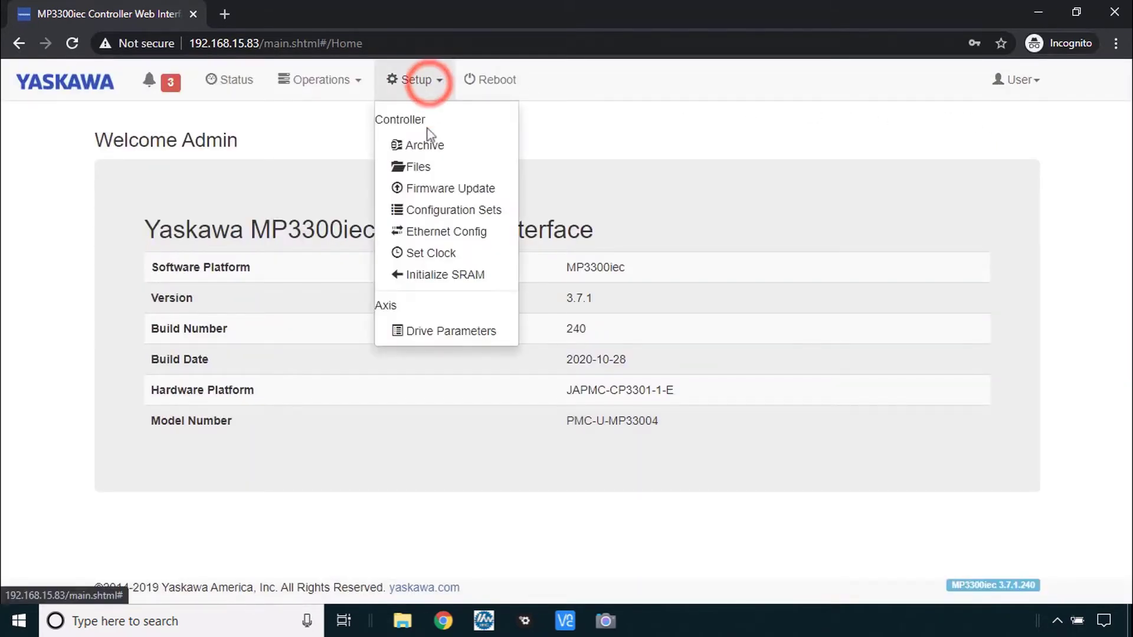
click(428, 145)
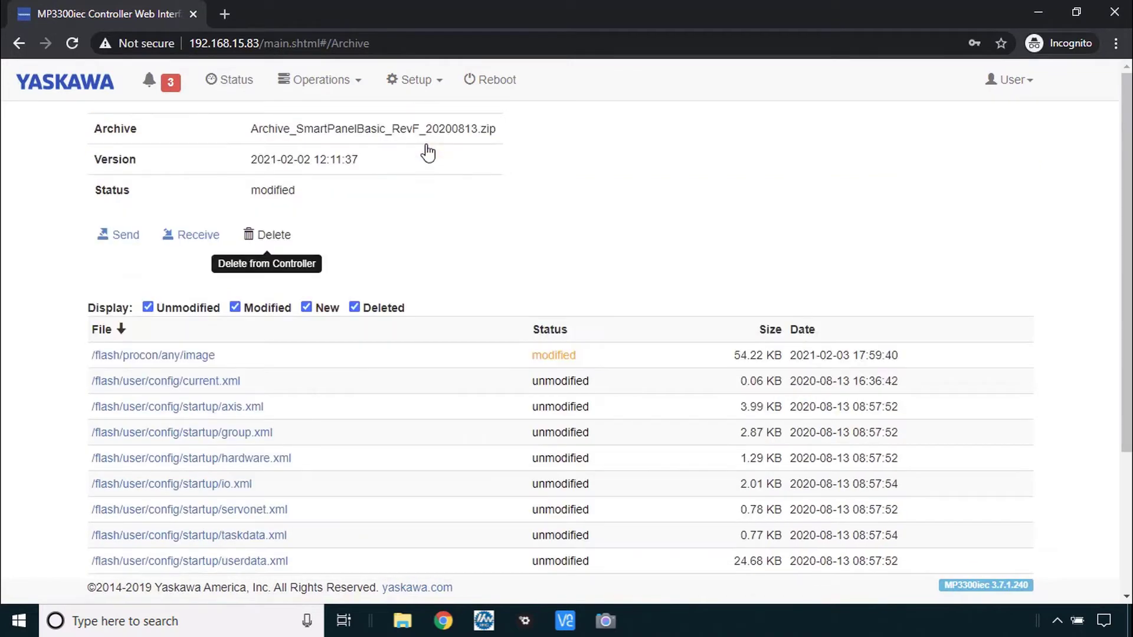
click(124, 236)
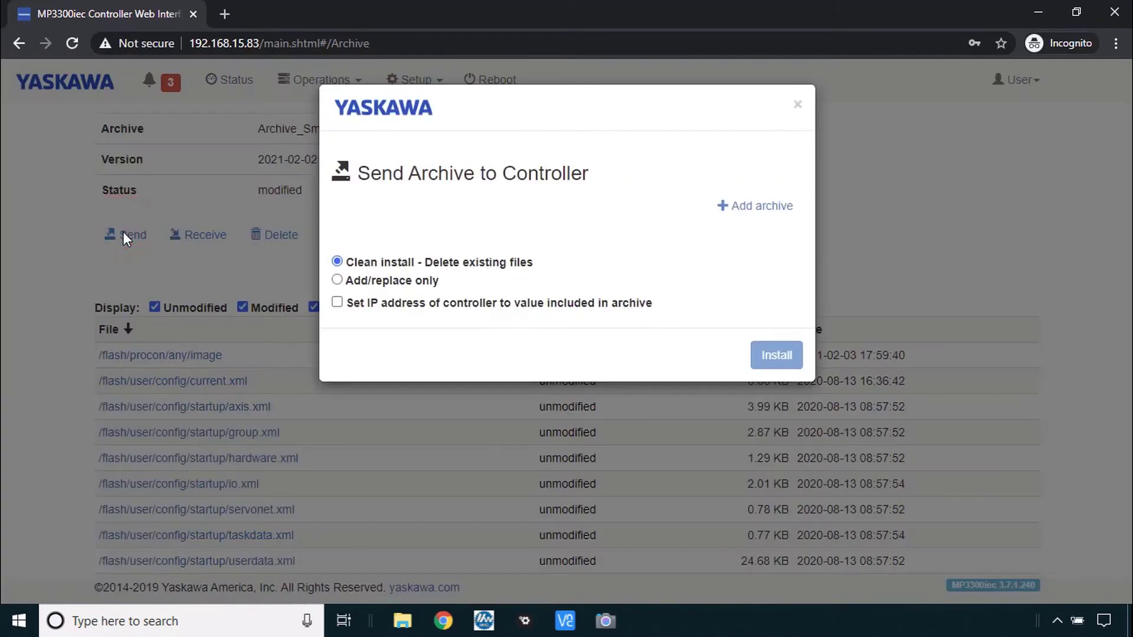
click(768, 208)
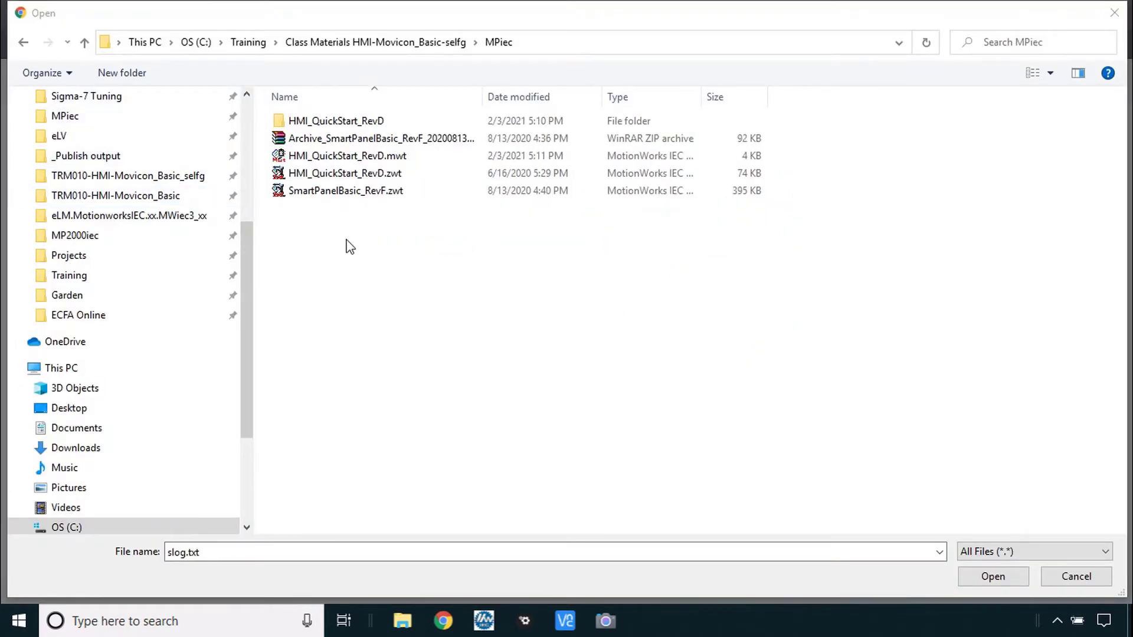
click(326, 138)
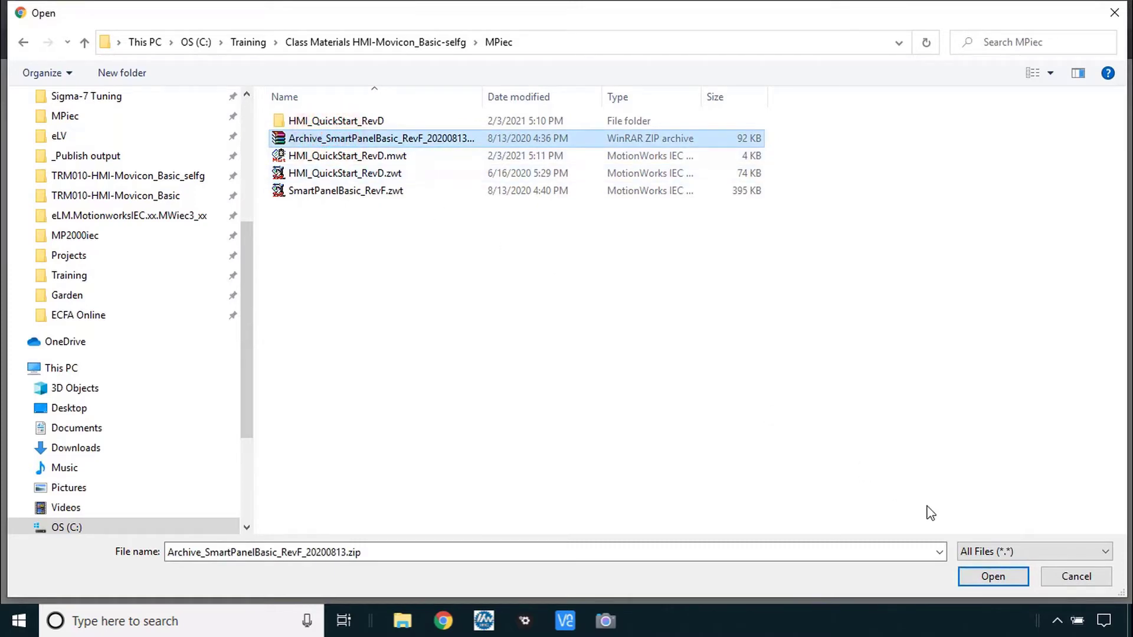
click(992, 576)
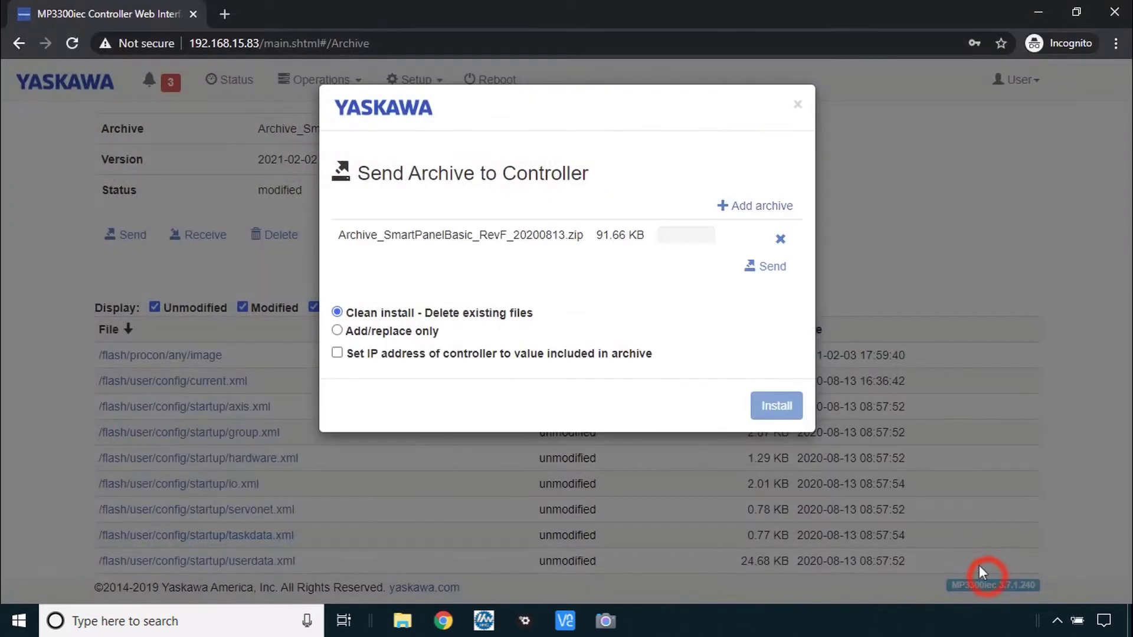
click(765, 271)
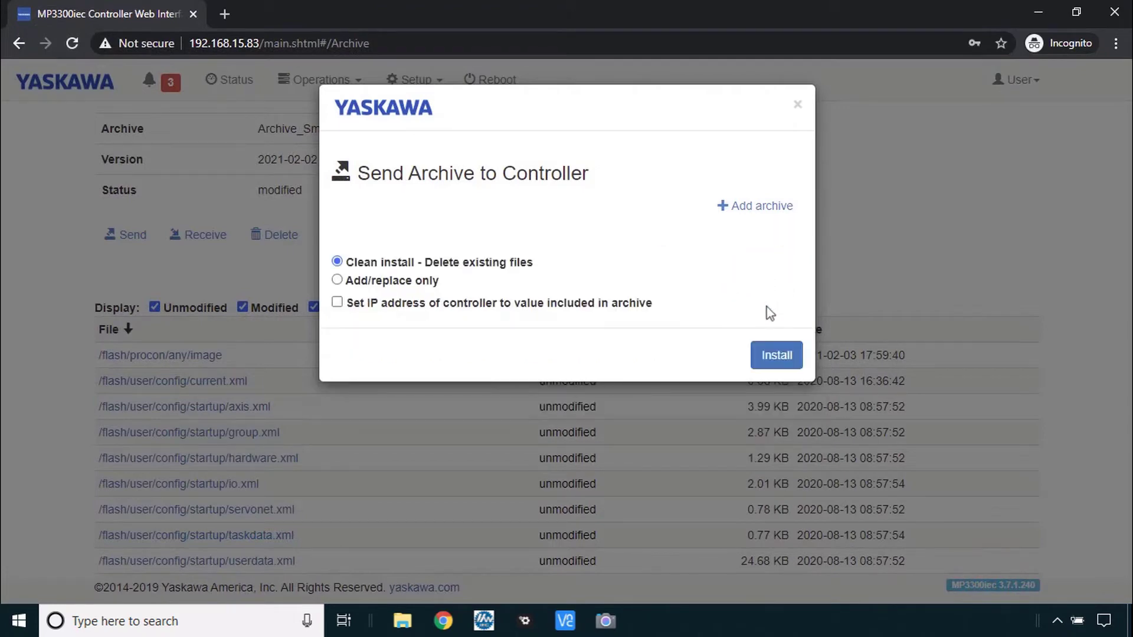
click(771, 361)
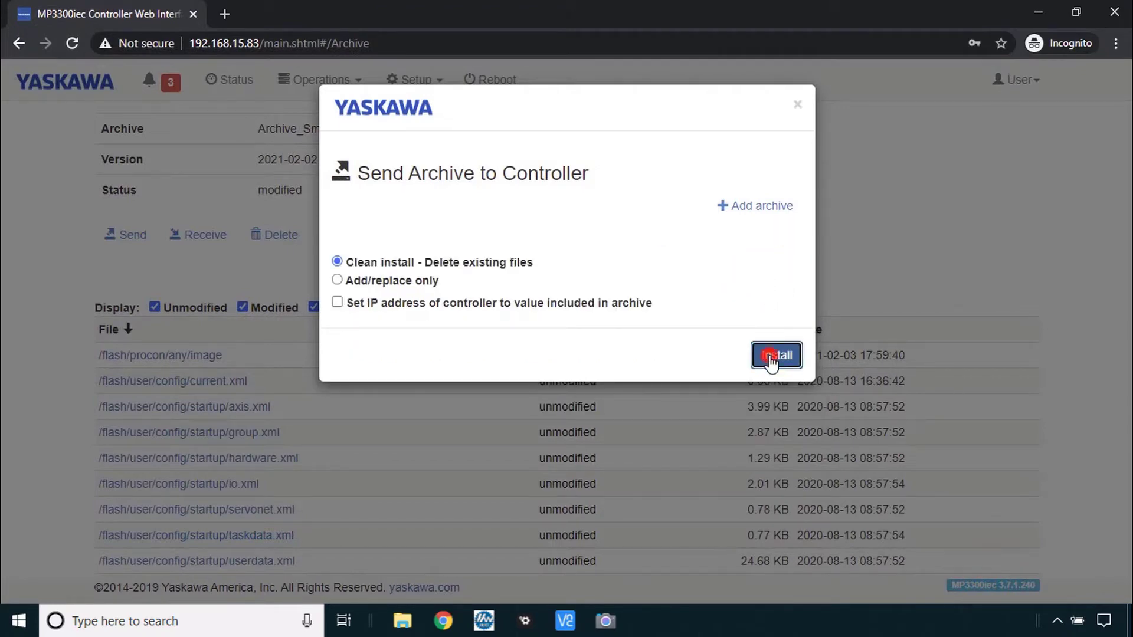
click(488, 79)
click(766, 297)
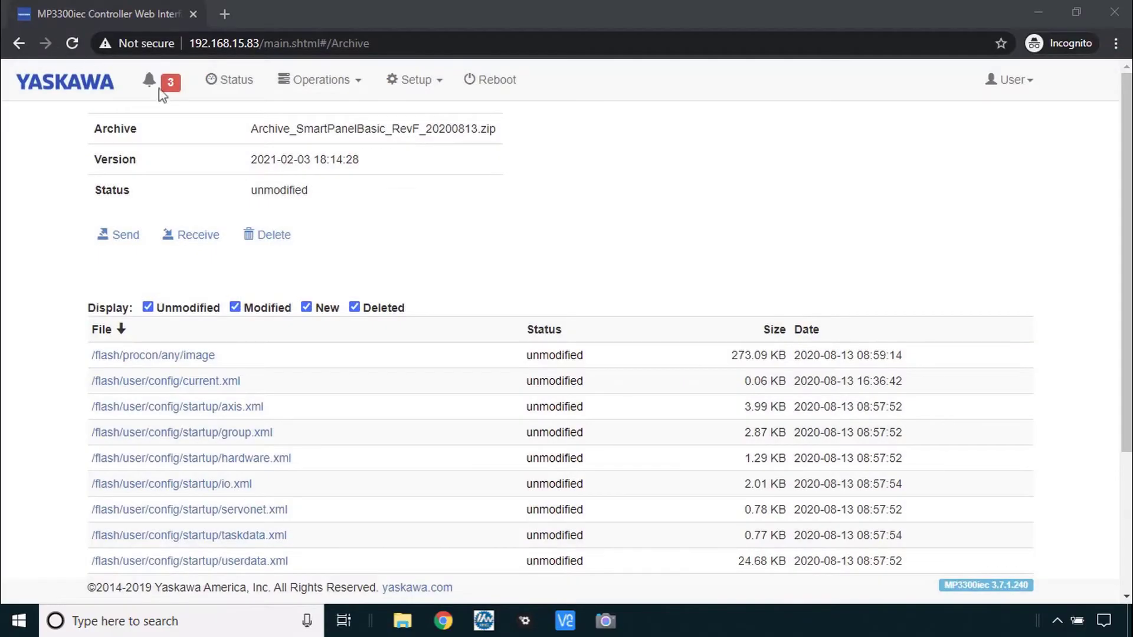
Check active alarms, write all default Pn drive parameters to axes X, Y and Z, and reboot
click(159, 89)
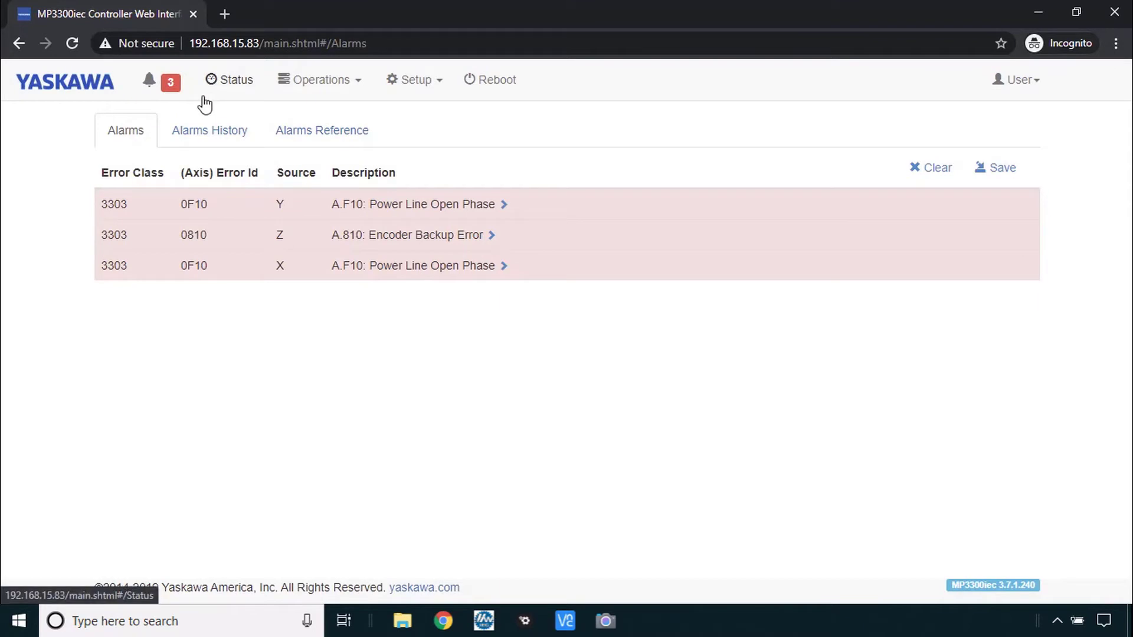
click(416, 79)
click(450, 325)
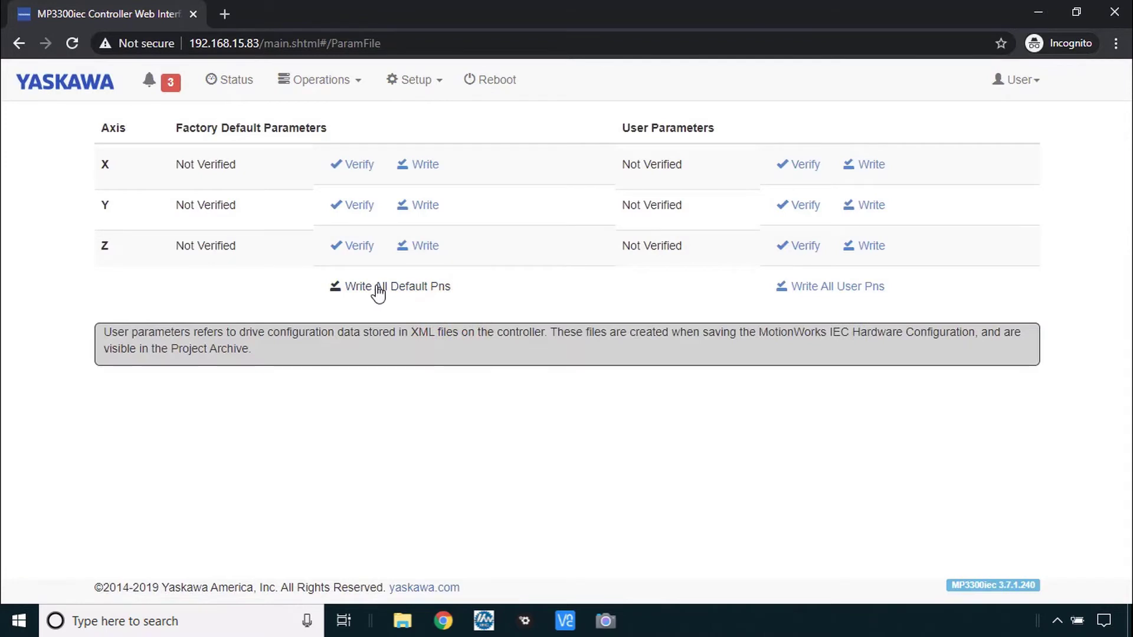
click(394, 293)
click(780, 270)
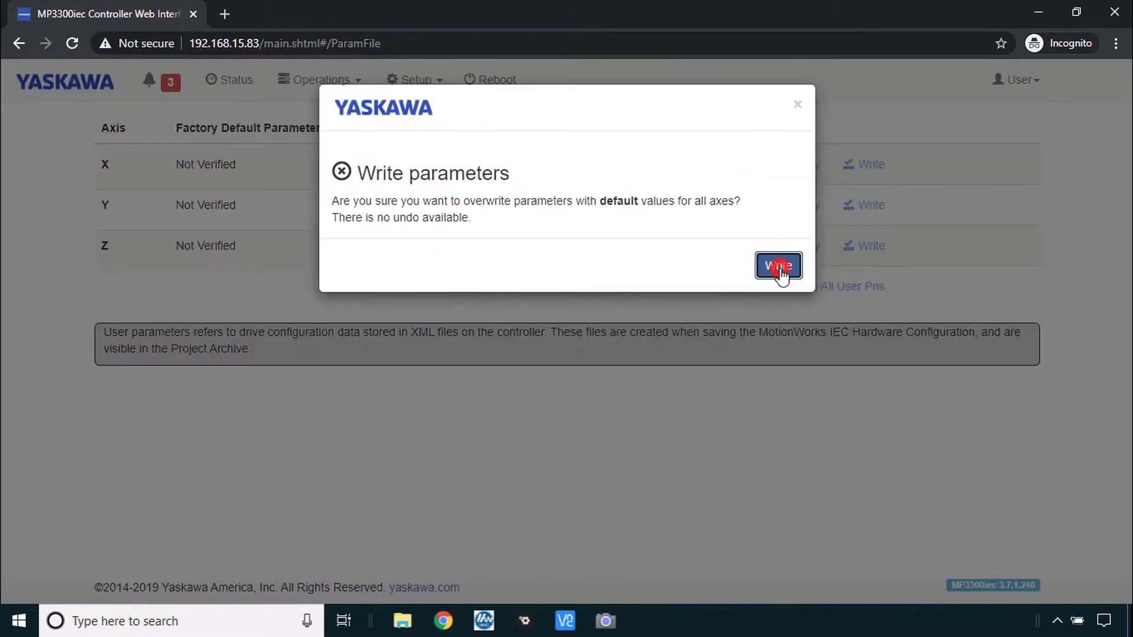
click(490, 80)
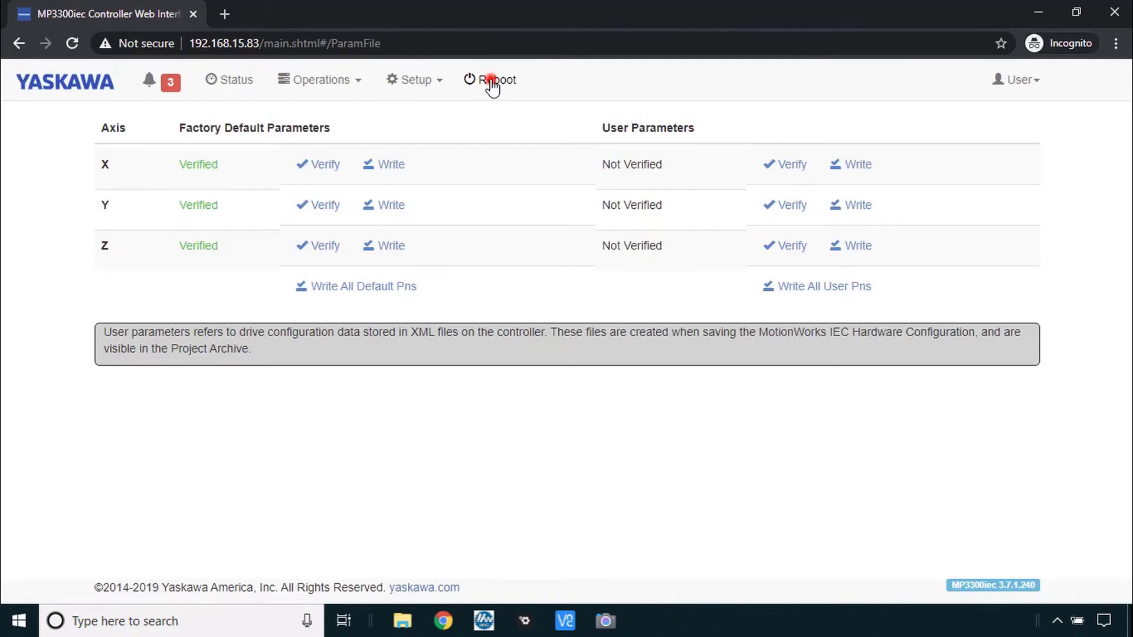
click(771, 299)
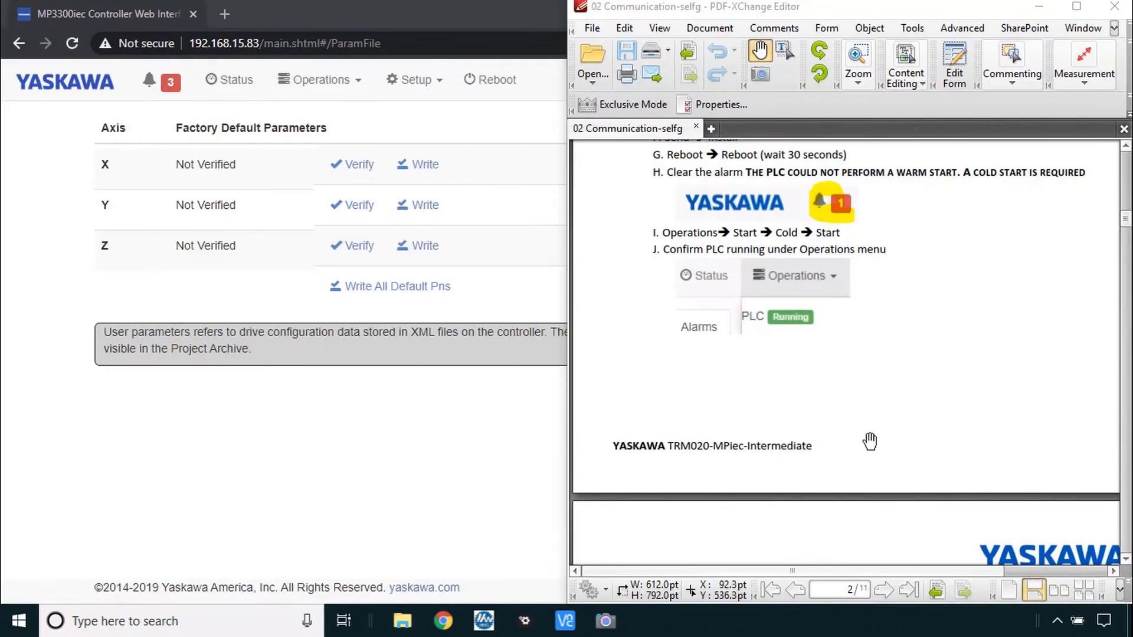
Confirm the PLC is running, then scroll the guide to section III, Observe the HMI variables
click(322, 83)
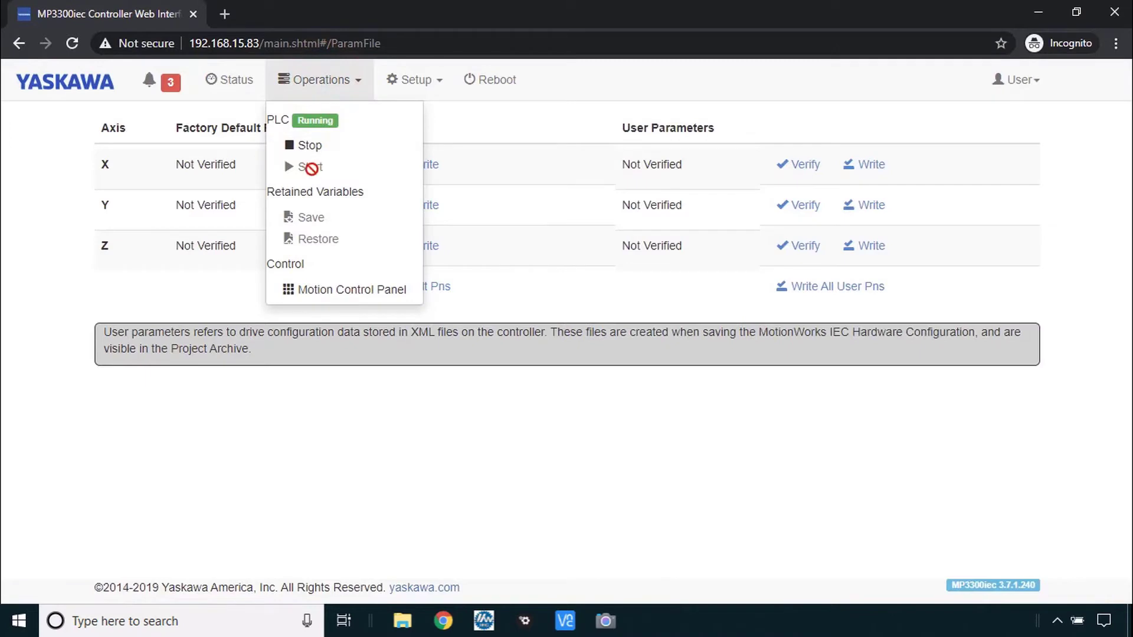
click(323, 80)
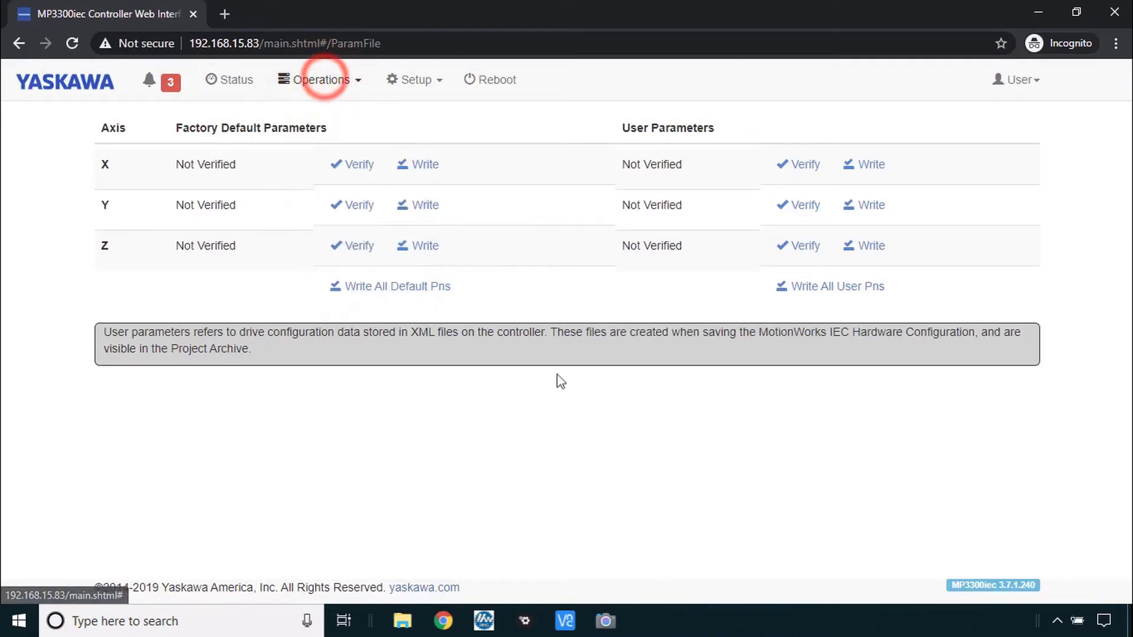
click(746, 615)
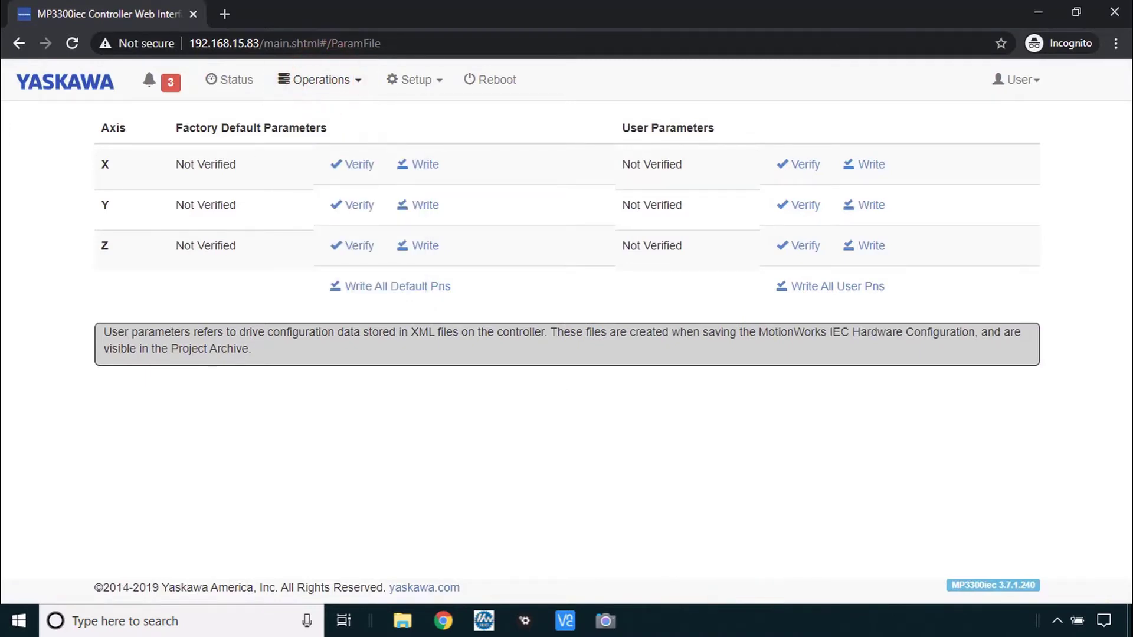
scroll(838, 381, down, 4)
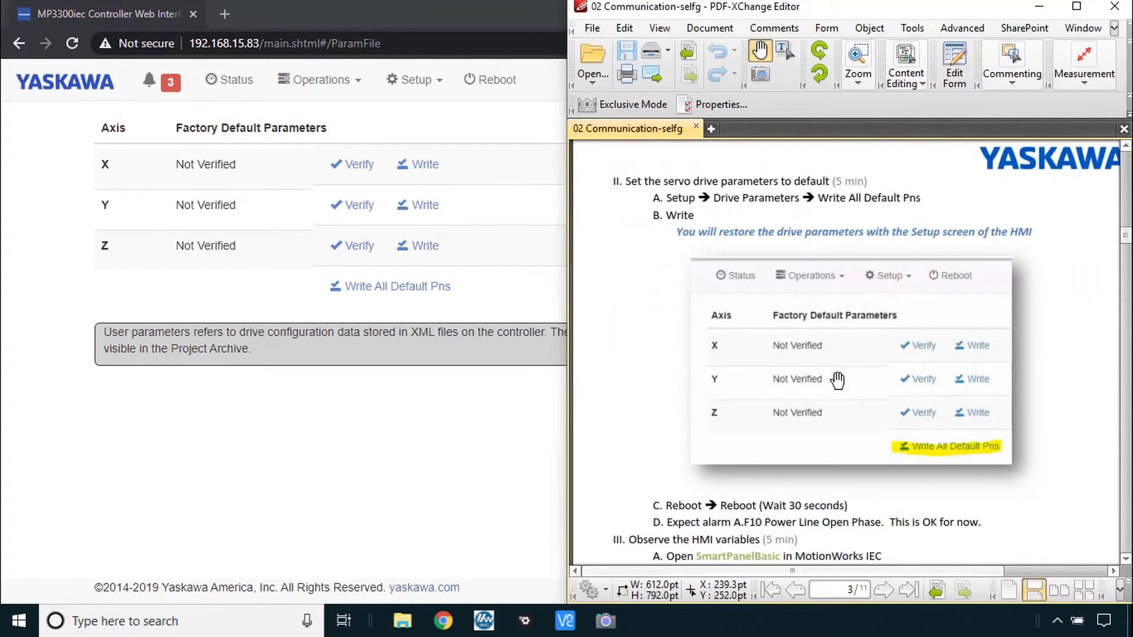
scroll(757, 260, down, 5)
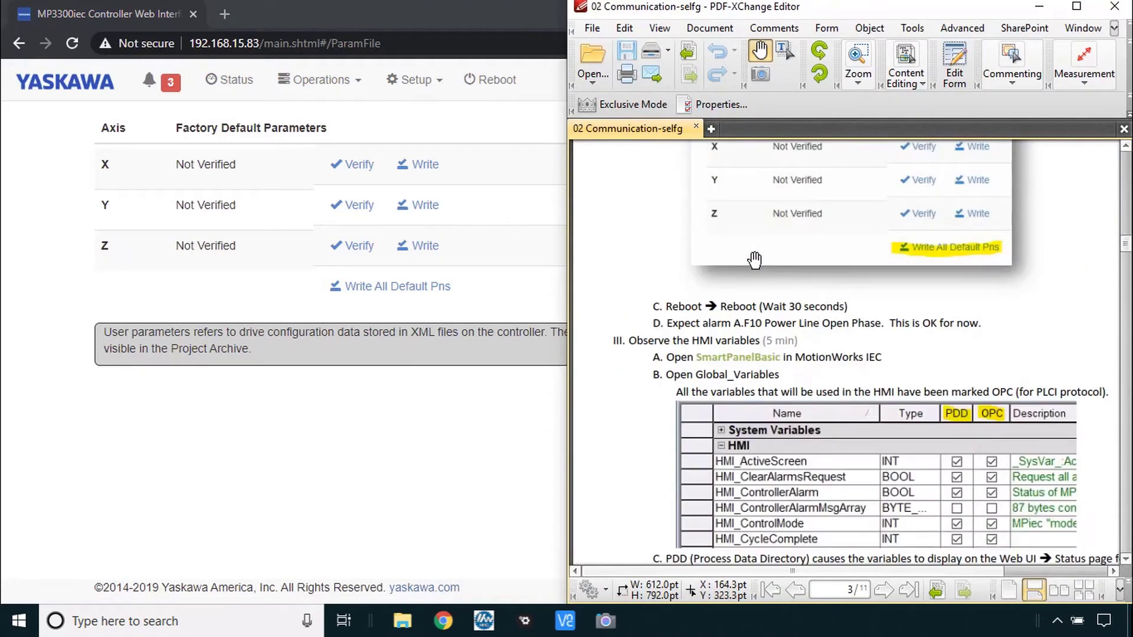
scroll(867, 281, down, 3)
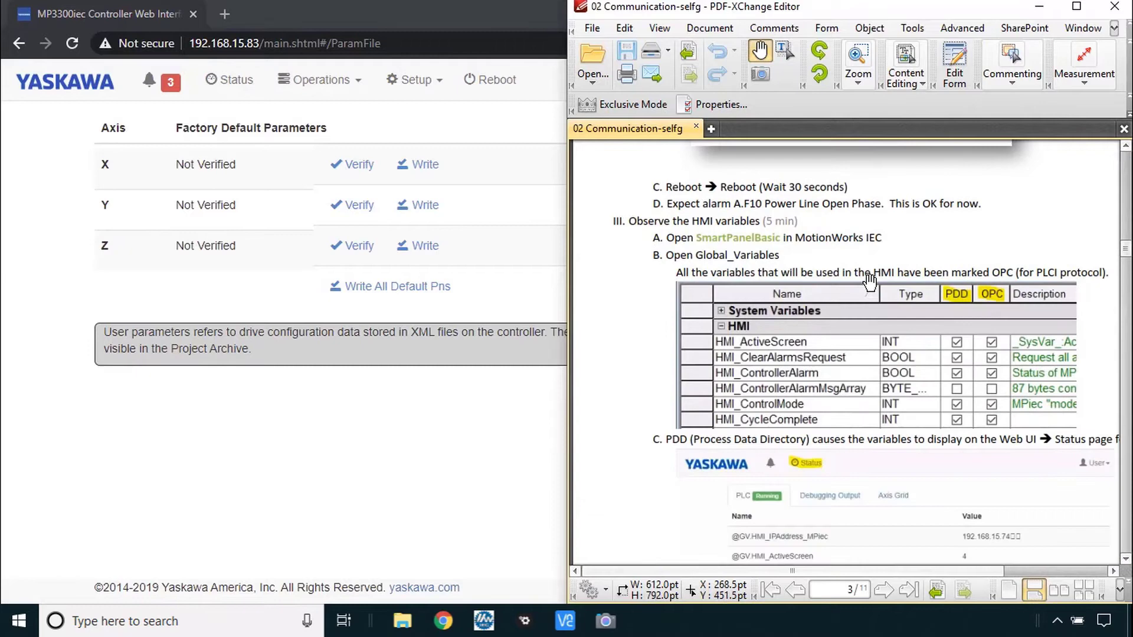
scroll(825, 247, down, 3)
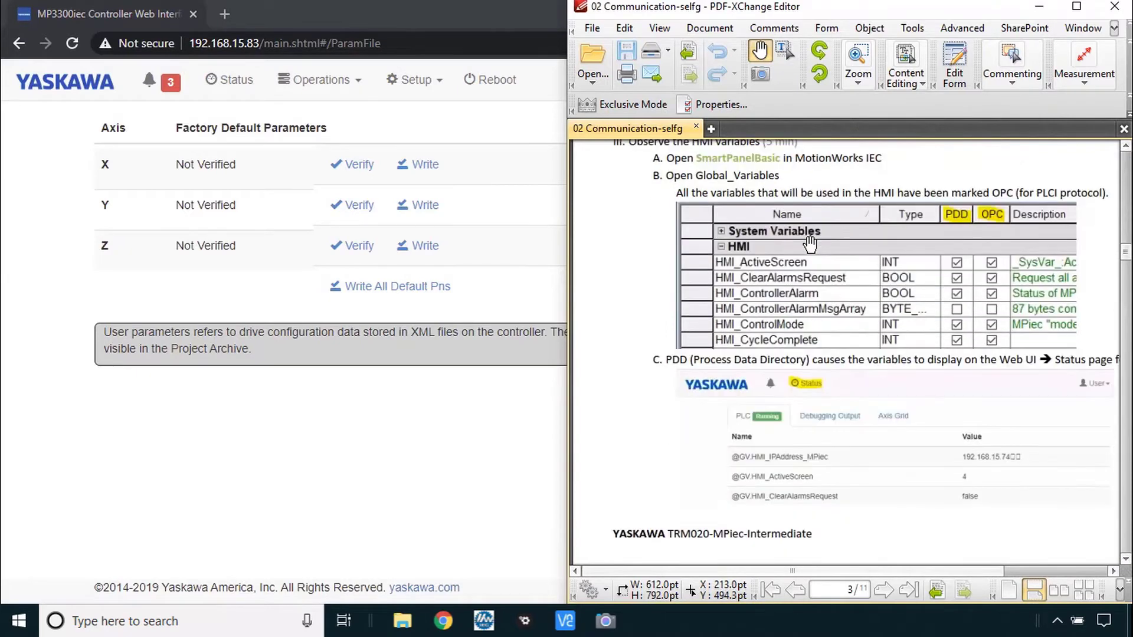
scroll(712, 218, up, 1)
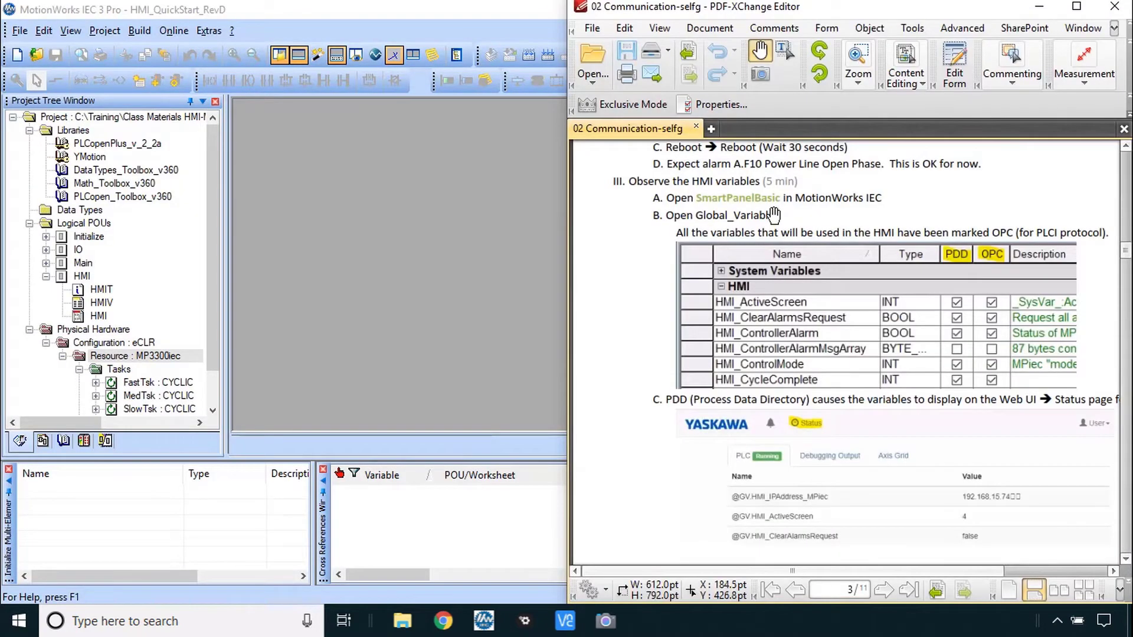
Unzip SmartPanelBasic_RevF.zwt into its own folder and accept updating build settings to MP3300iec 3.7.1
click(18, 32)
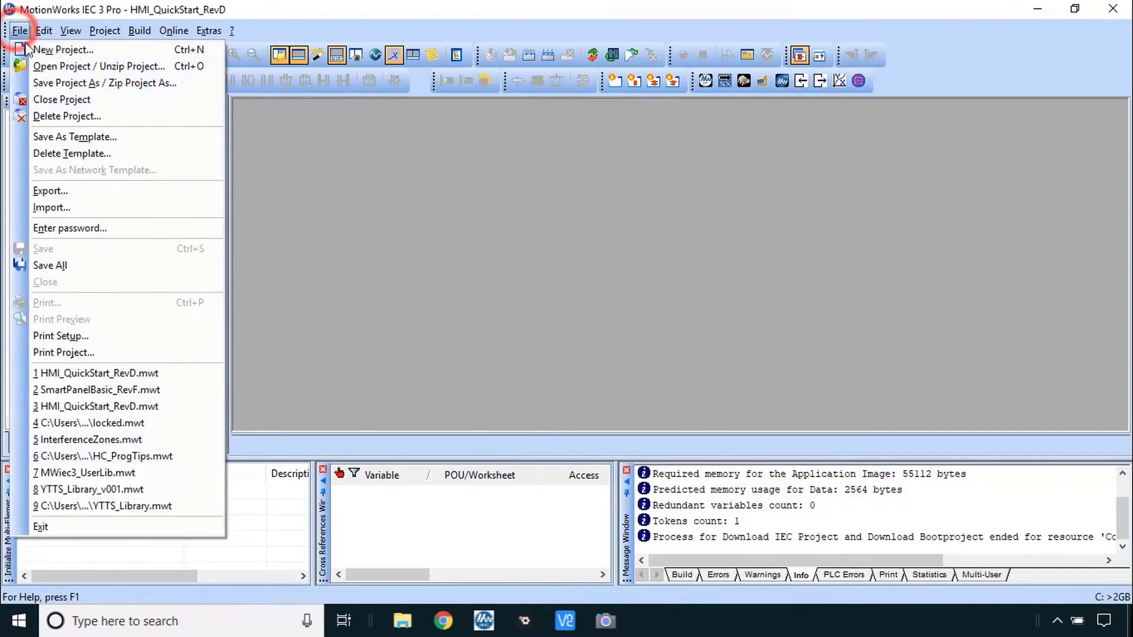
click(46, 66)
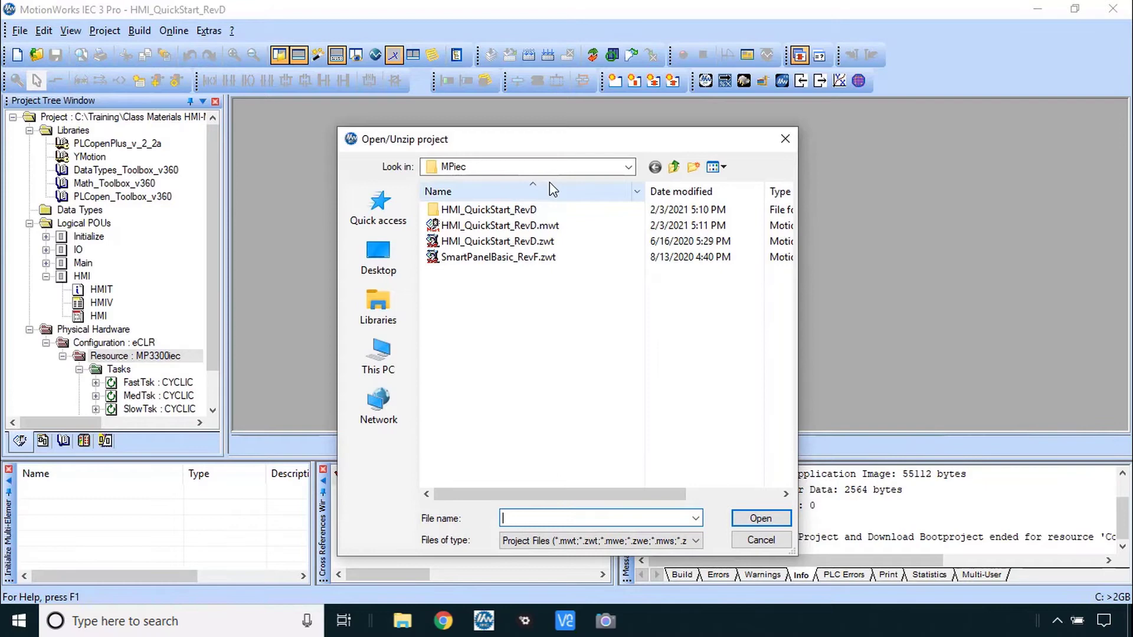
click(508, 258)
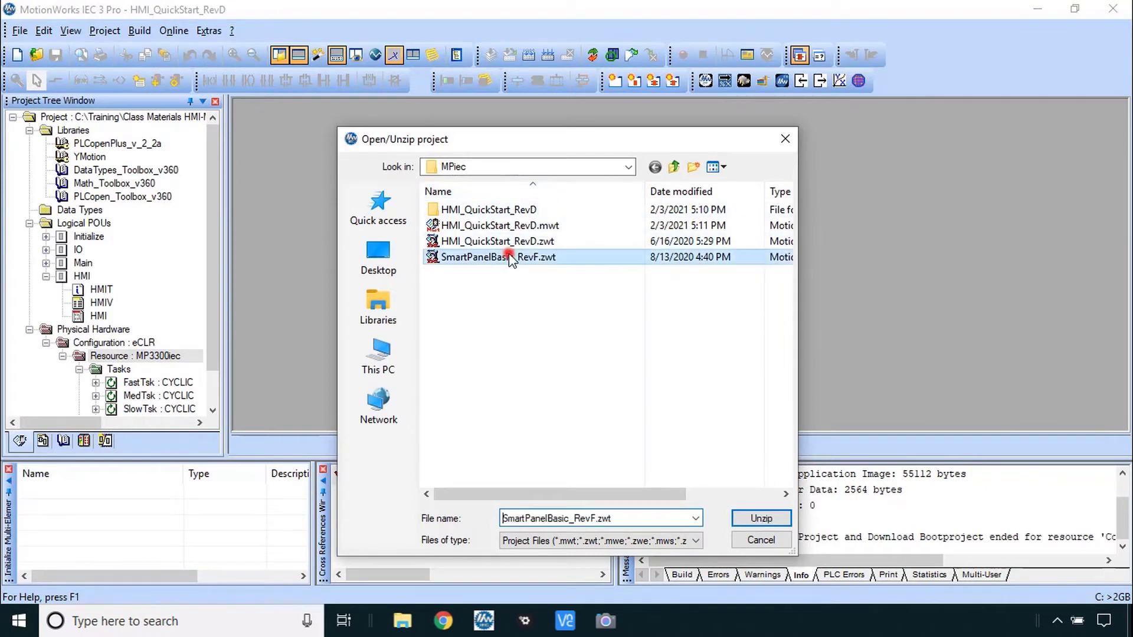
click(762, 519)
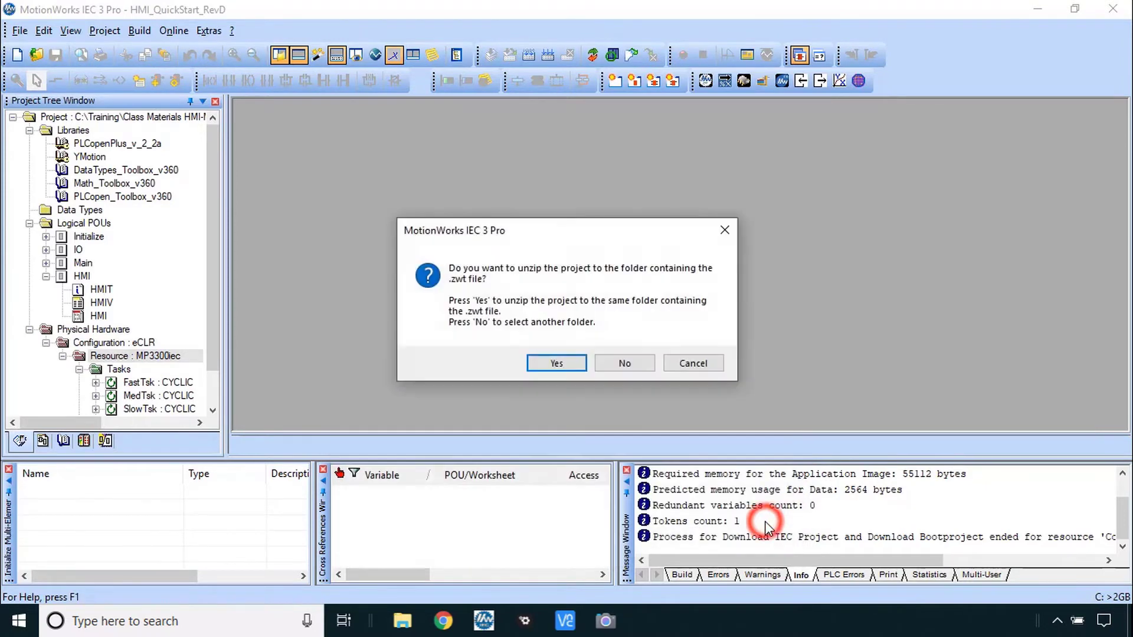
click(556, 363)
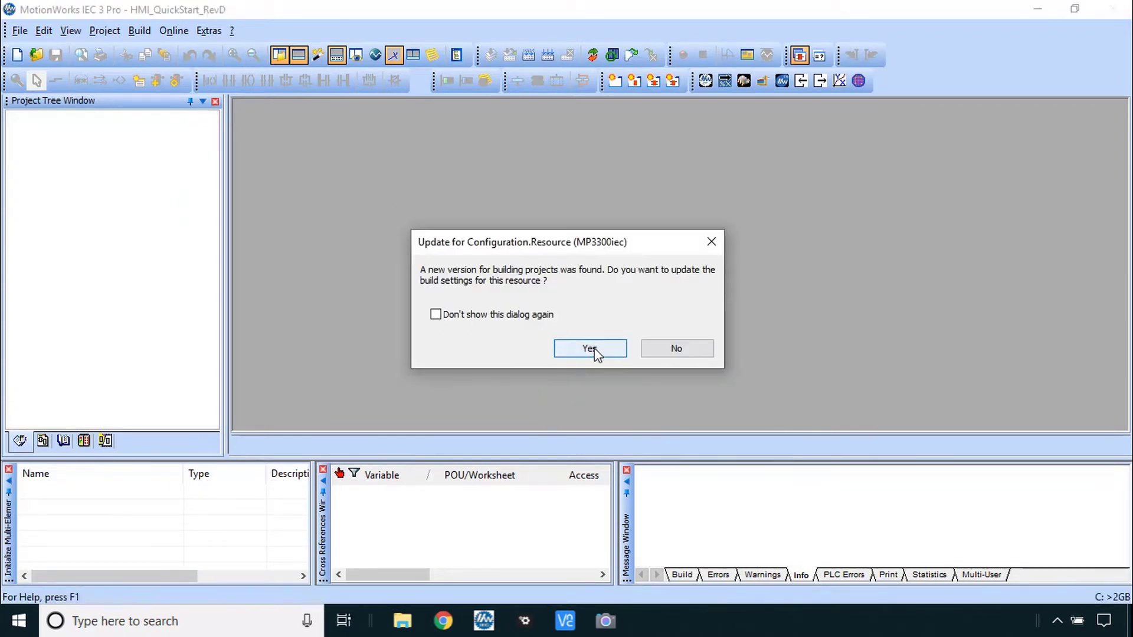
click(594, 349)
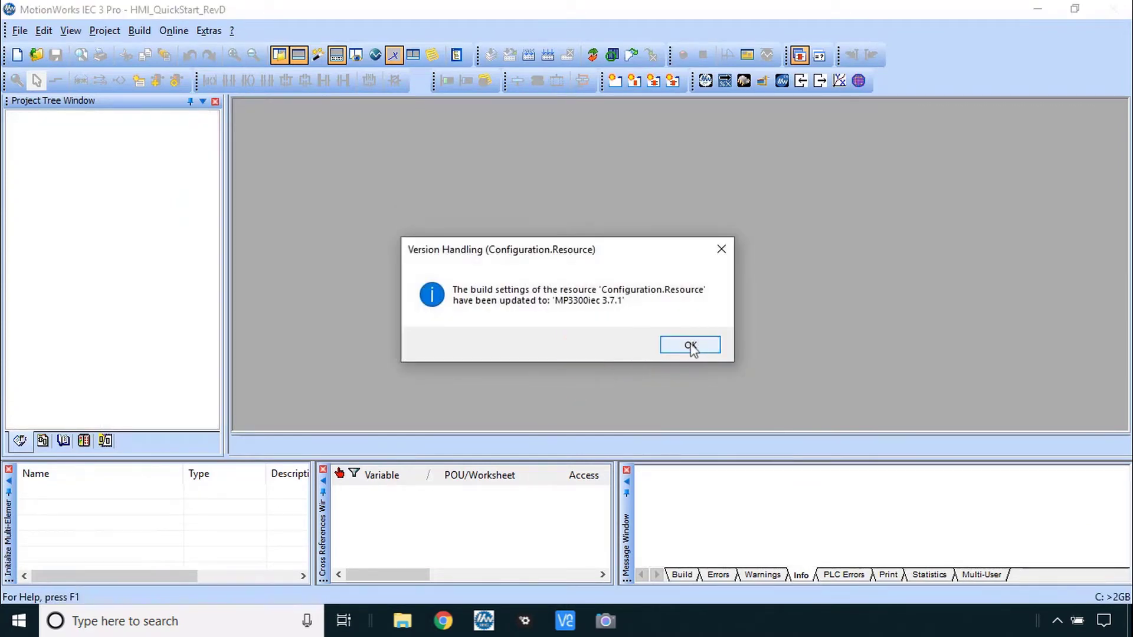
click(693, 345)
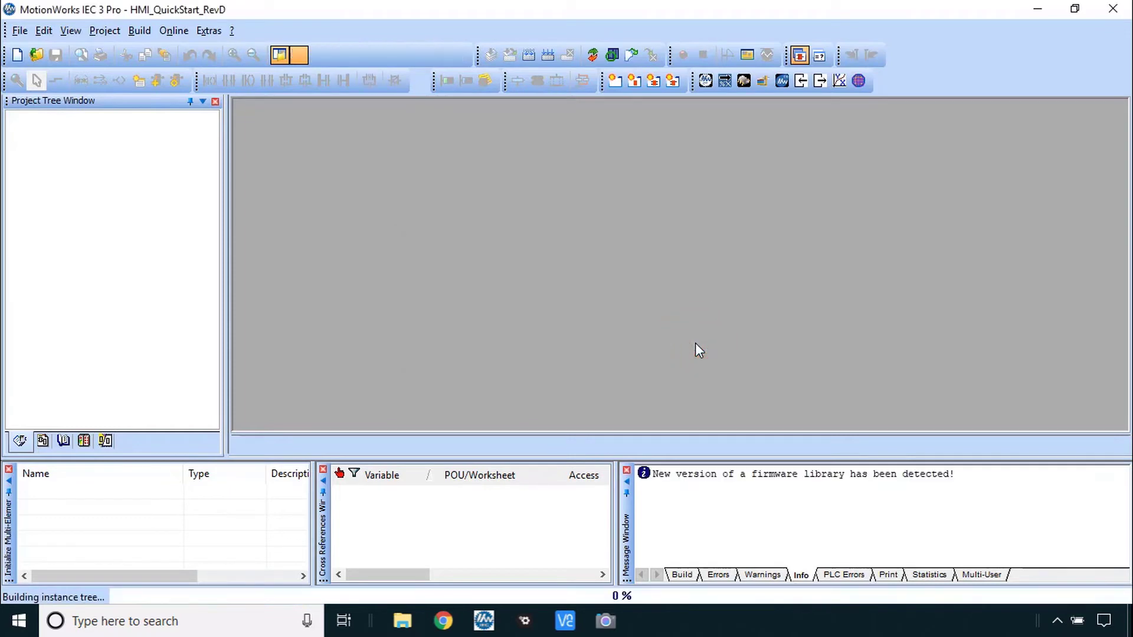
key(alt+Tab)
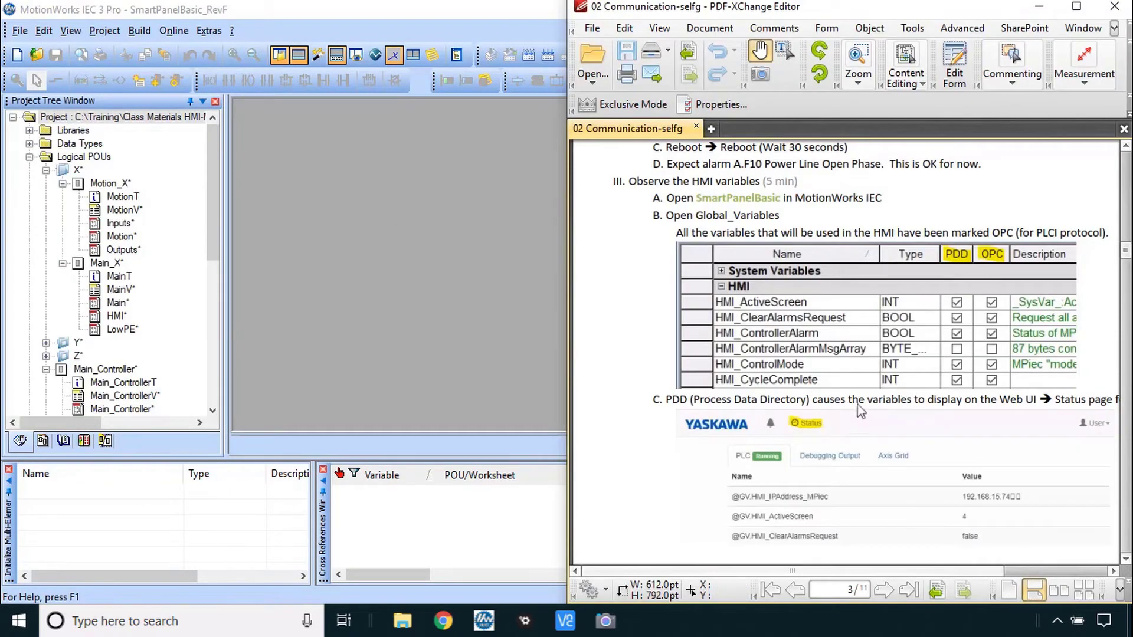
Open Global_Variables under Physical Hardware and scroll to the HMI_X variables' PDD and OPC flags
drag(210, 236, 210, 380)
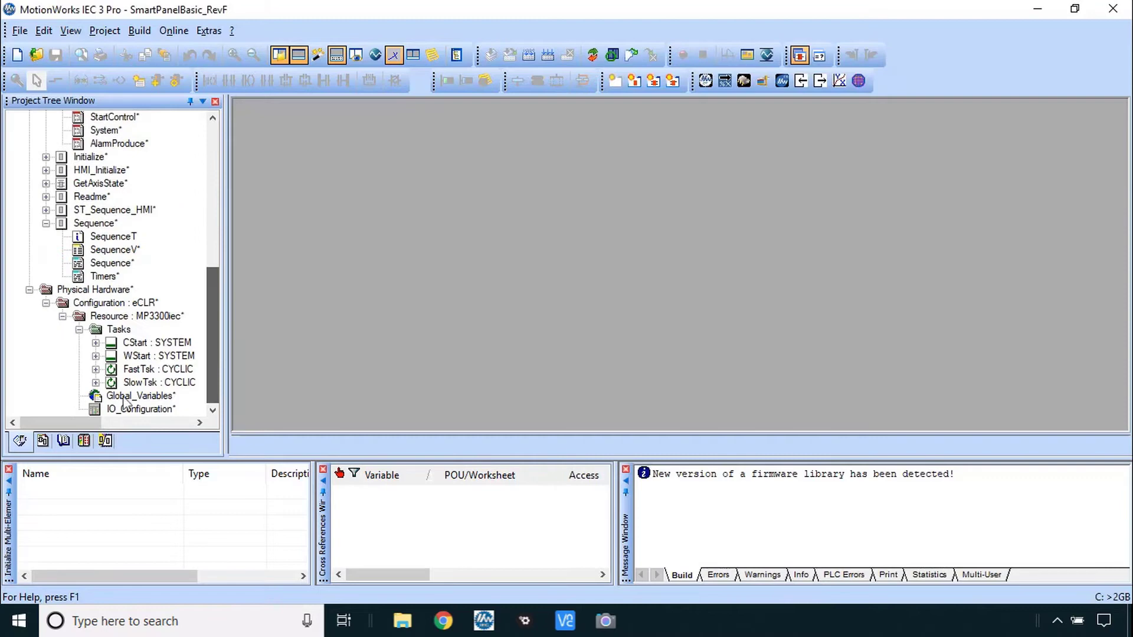
double_click(121, 398)
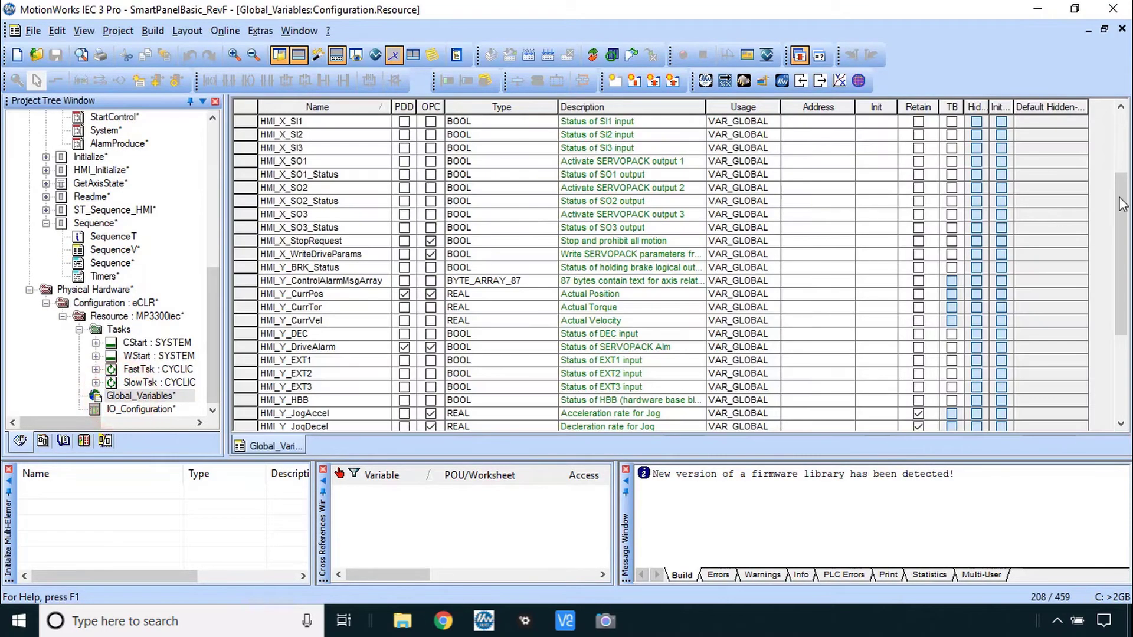
drag(1122, 204, 1122, 148)
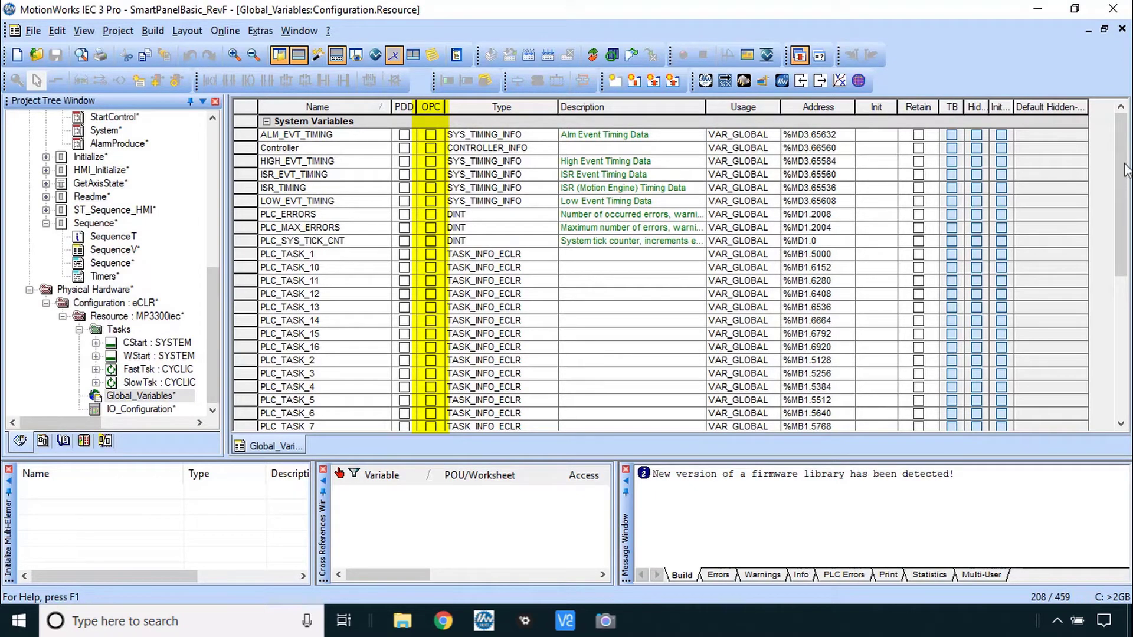
drag(1127, 171, 1128, 224)
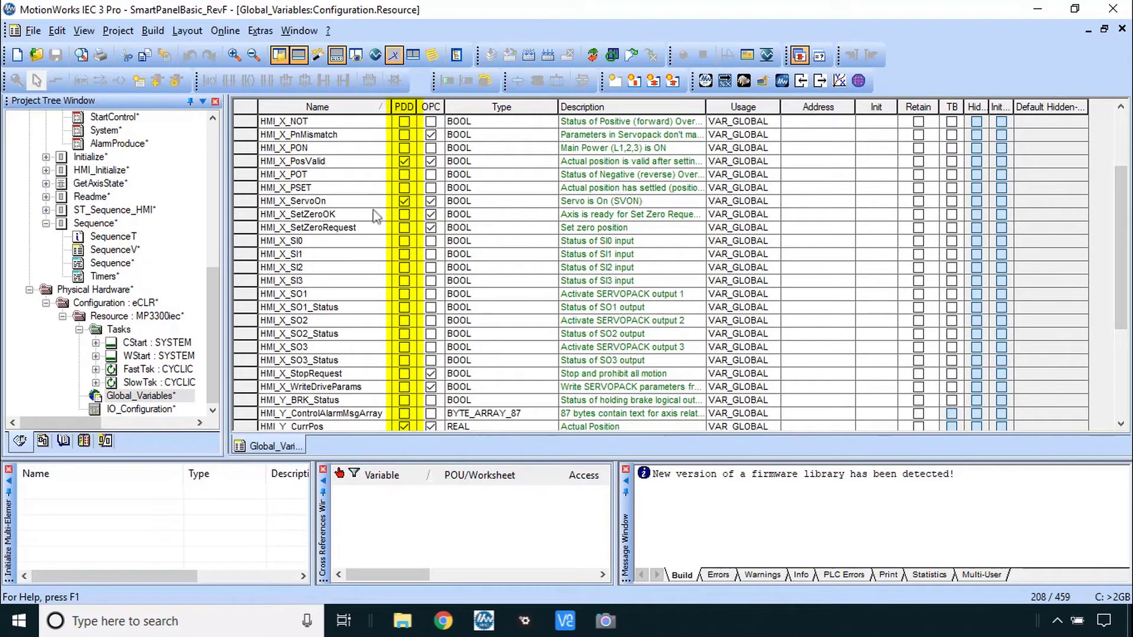
Show the MP3300iec Web UI Status page and scroll through the HMI variable values
mouse_move(443, 621)
click(303, 576)
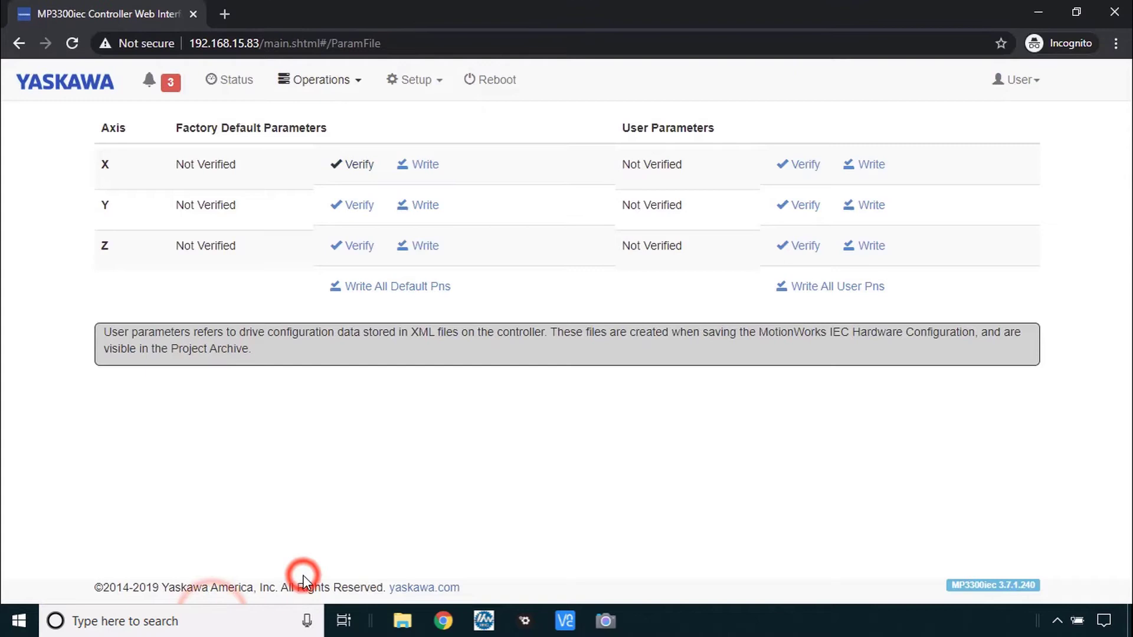
click(232, 89)
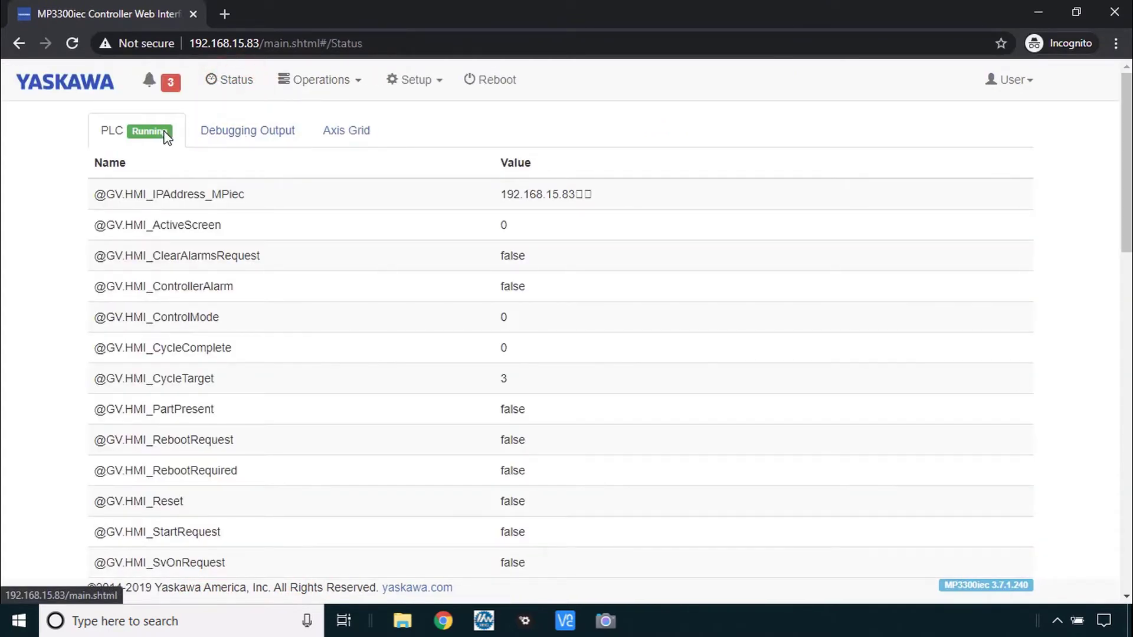
scroll(241, 225, down, 7)
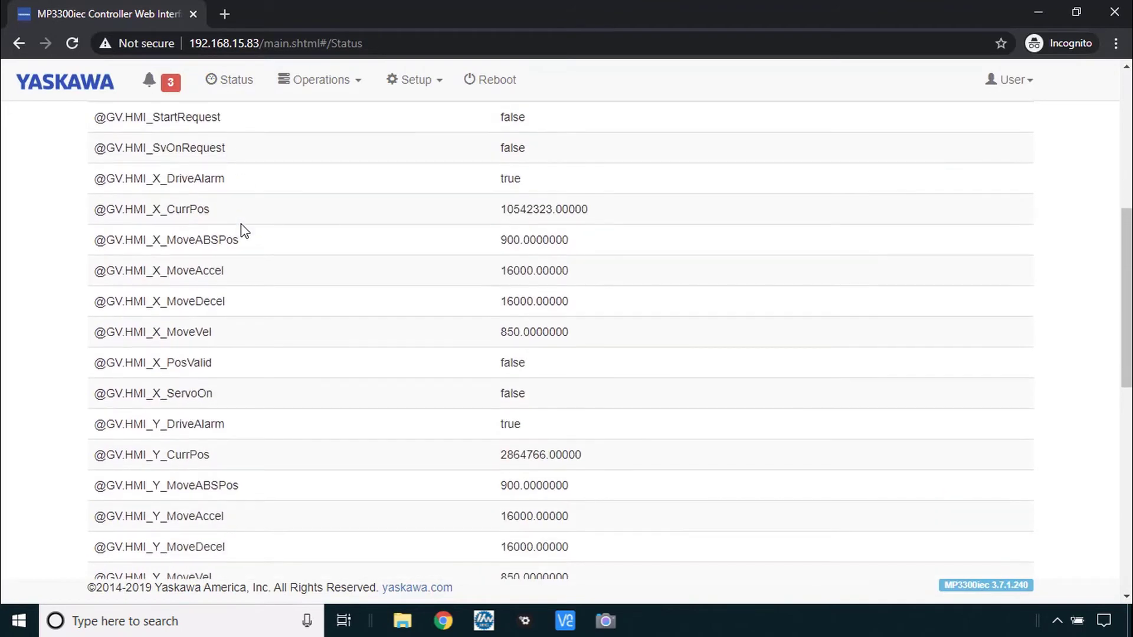
scroll(240, 224, down, 3)
scroll(241, 224, up, 9)
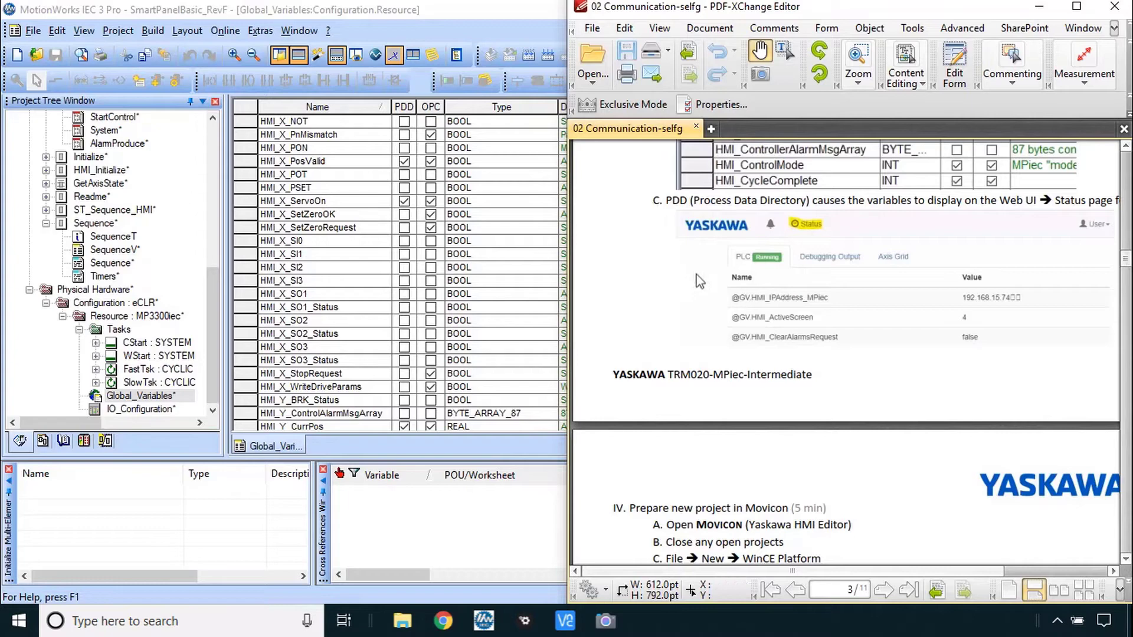
Scroll the guide to page 4, section IV, Prepare new project in Movicon
scroll(735, 324, down, 7)
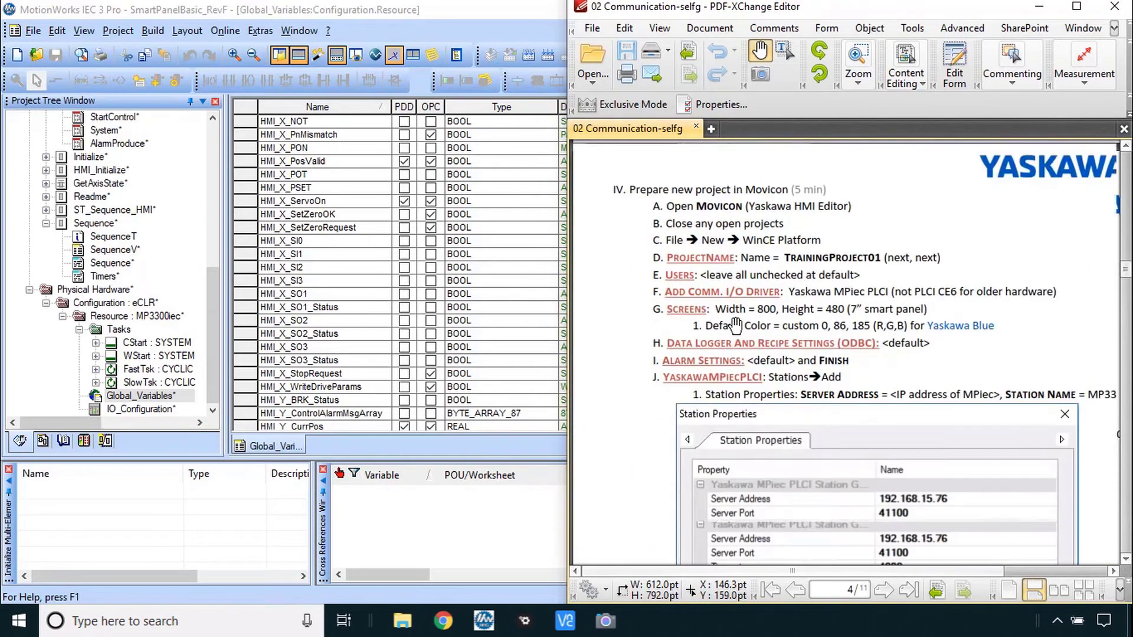
scroll(602, 155, up, 10)
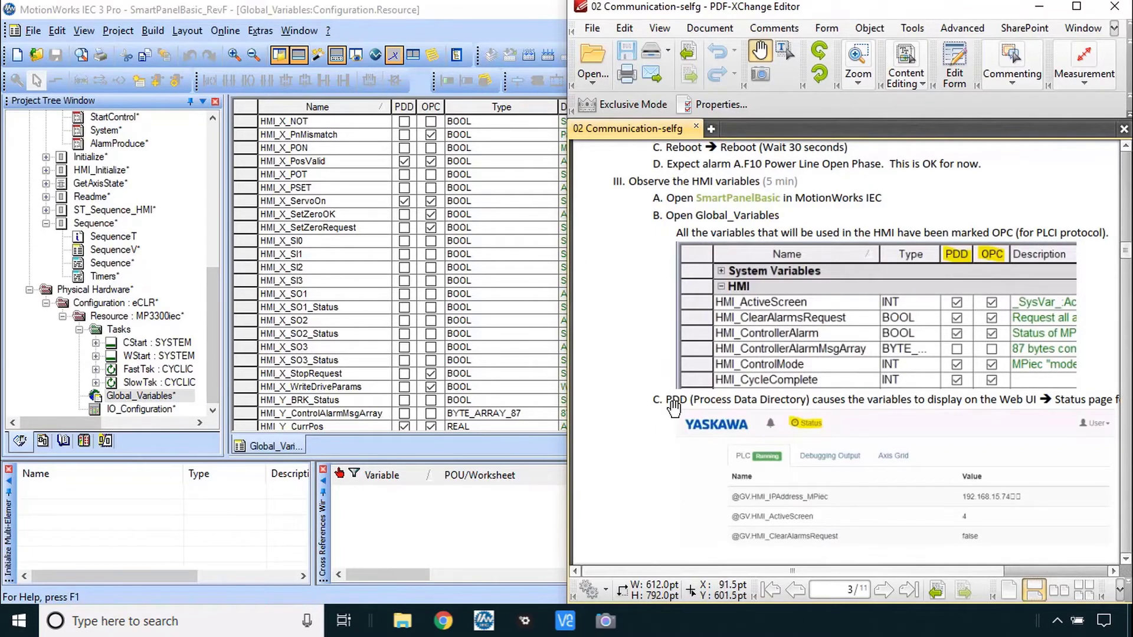
scroll(673, 407, down, 8)
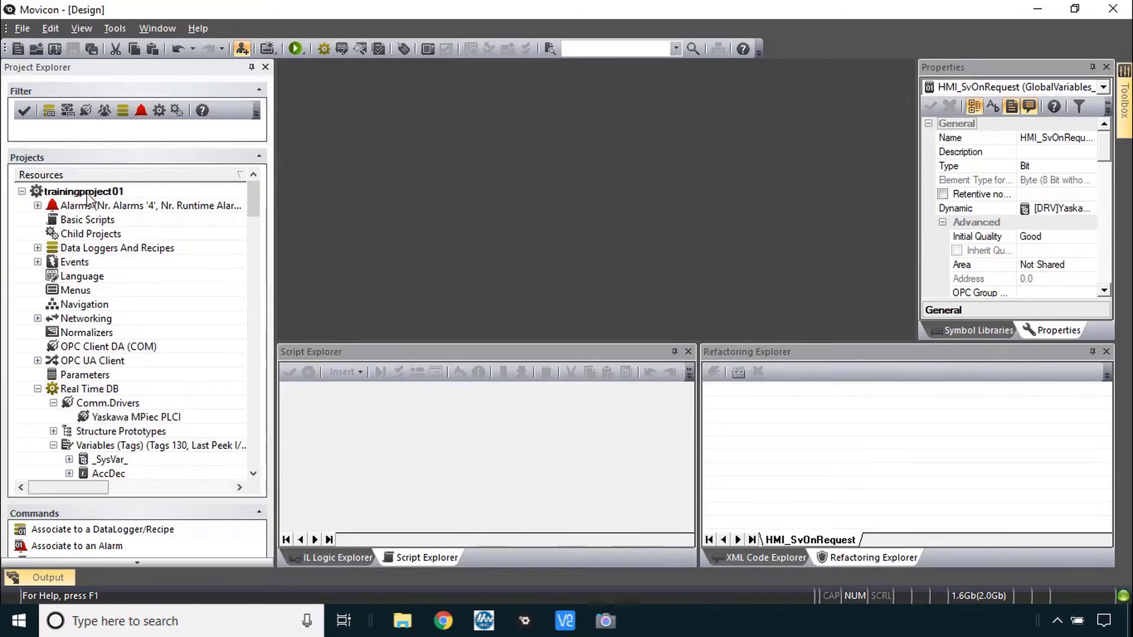
Close trainingproject01 and start a new project for the WinCE platform
click(23, 28)
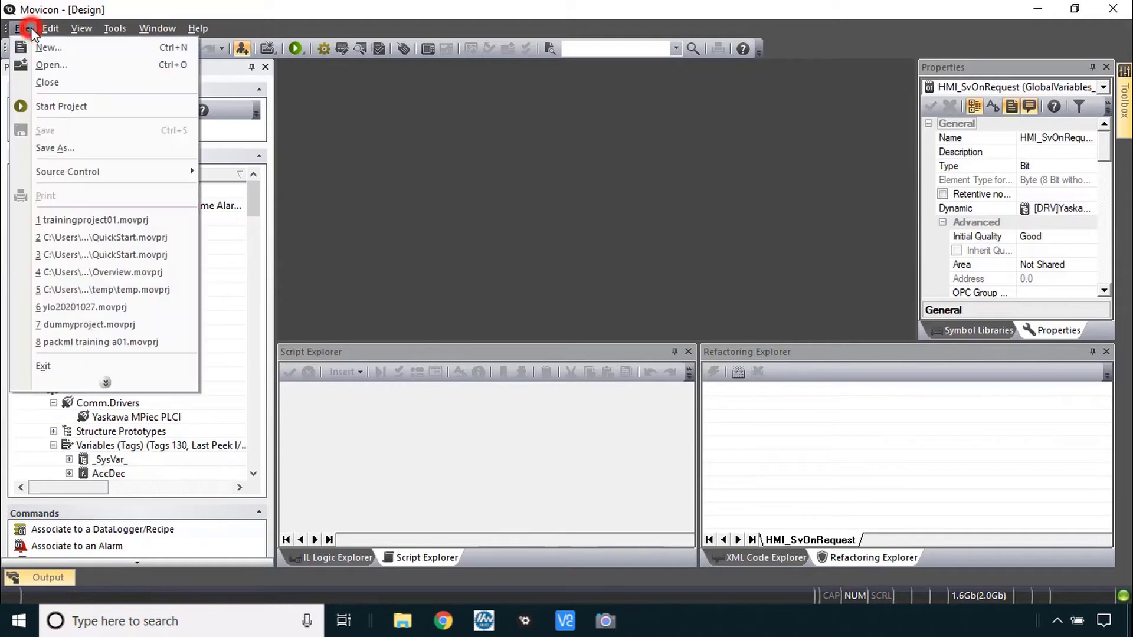
click(47, 83)
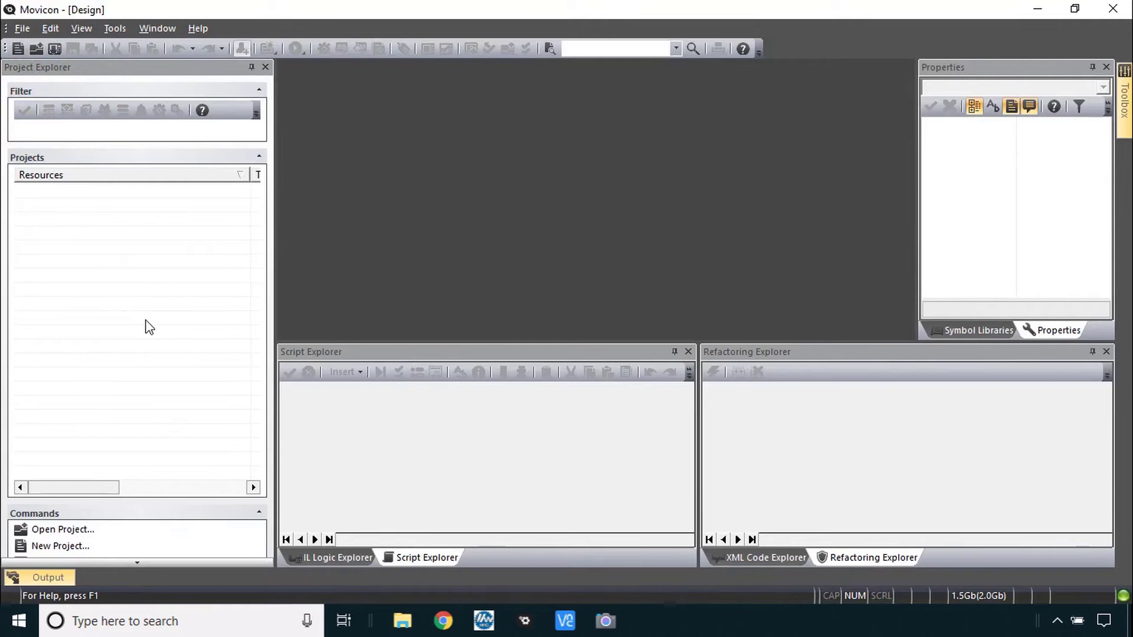
click(23, 28)
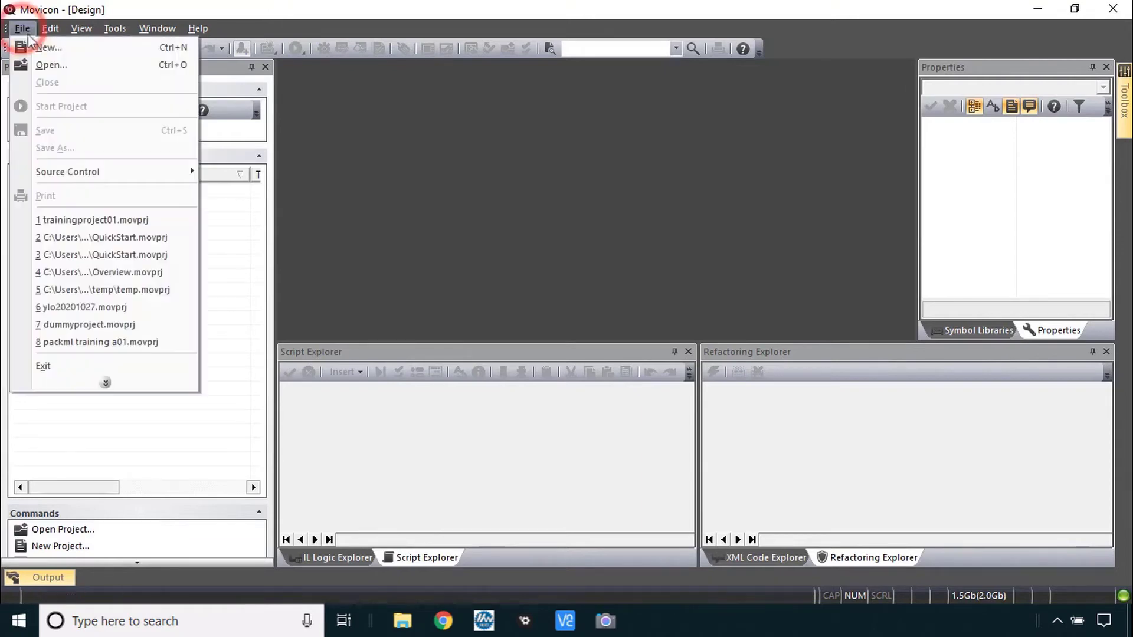
click(36, 48)
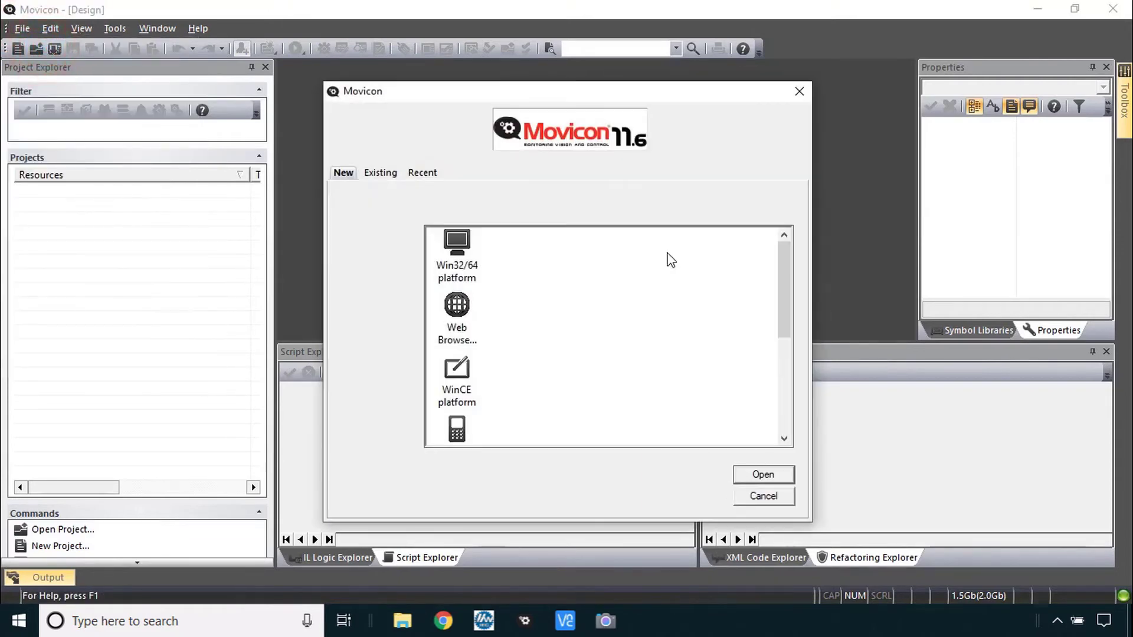
click(464, 380)
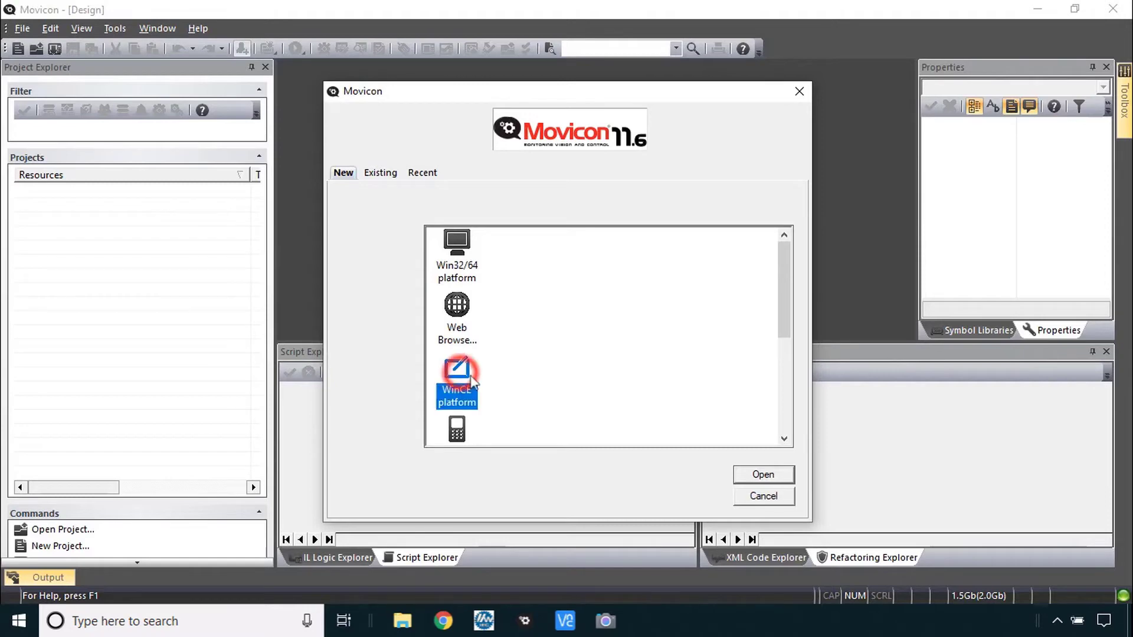
click(763, 475)
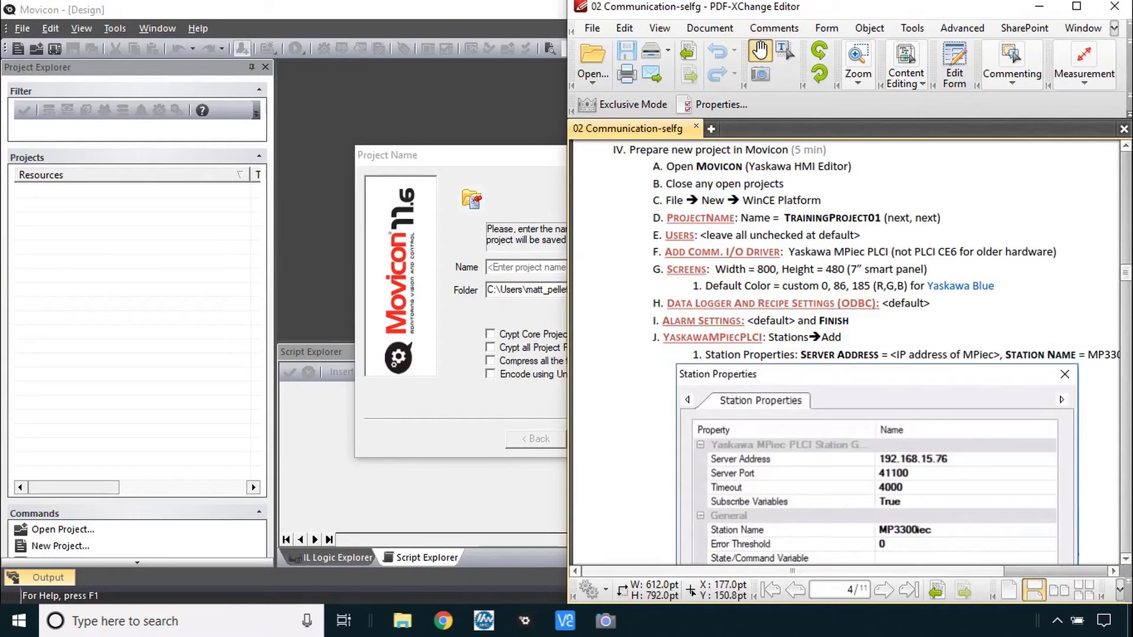
Name the project TrainingProject01, save it in the Class Materials folder, and continue to driver selection
click(522, 162)
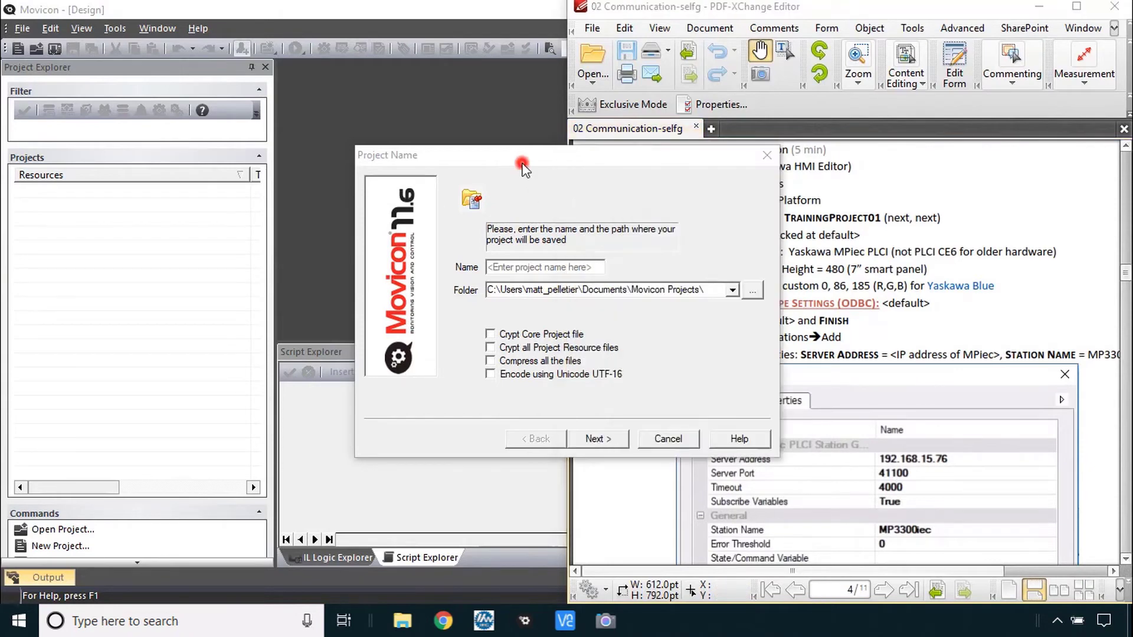
click(535, 268)
text(TrainingProject01)
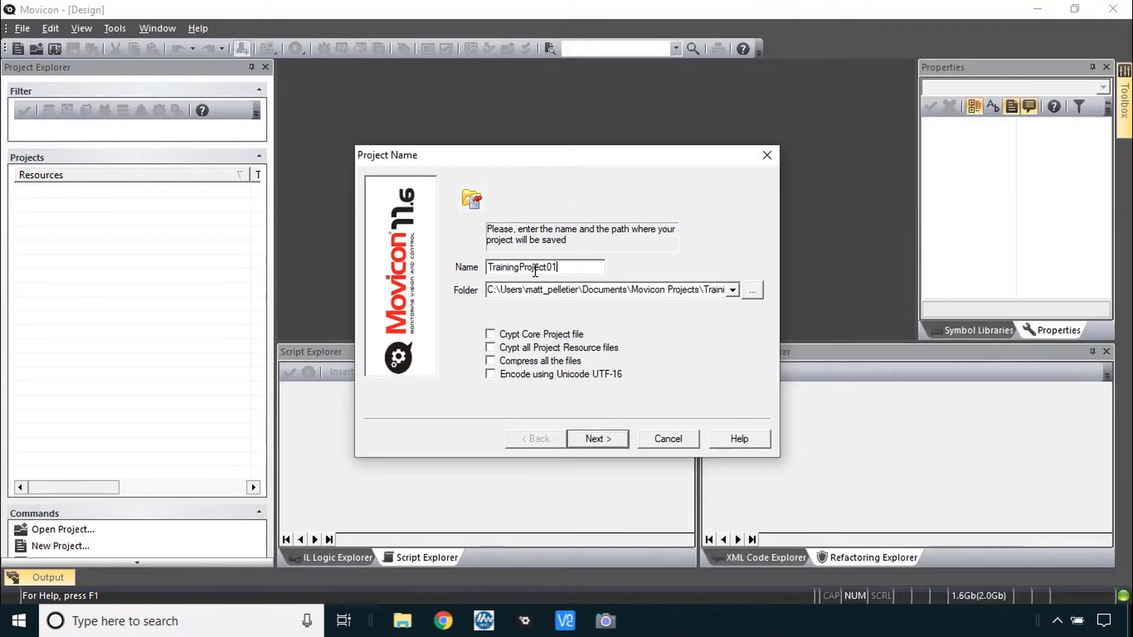
key(Tab)
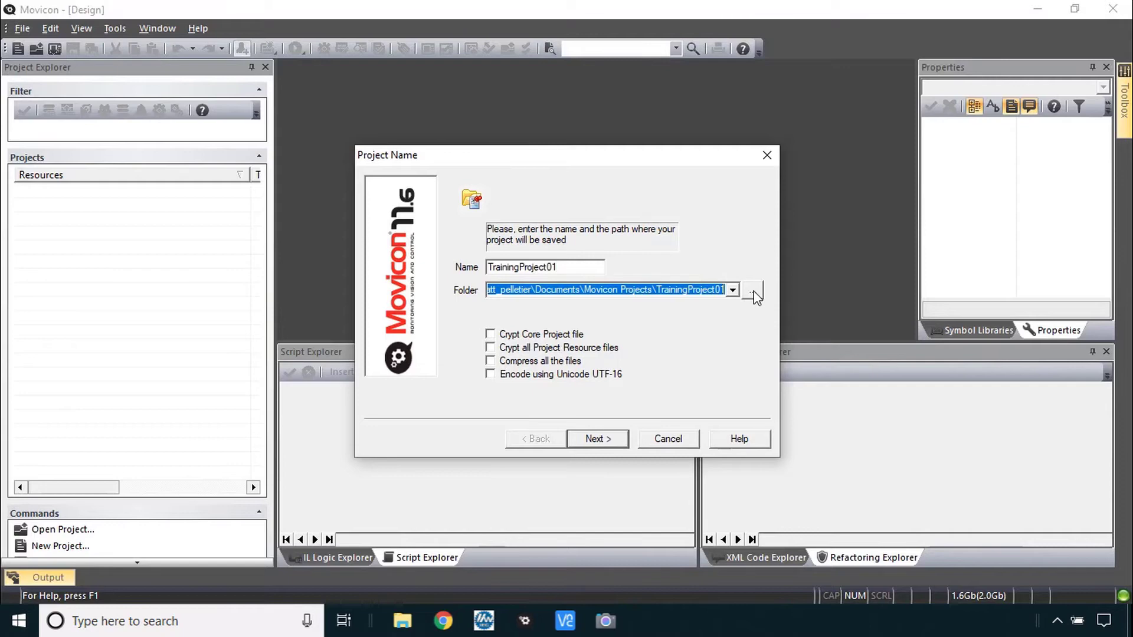
click(752, 297)
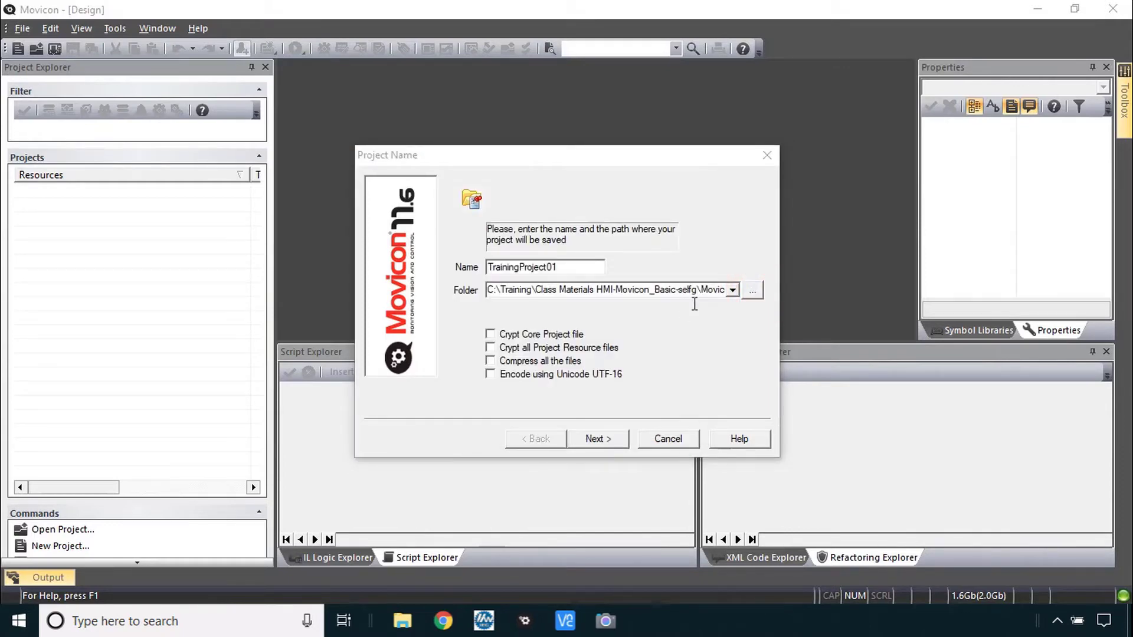
click(610, 438)
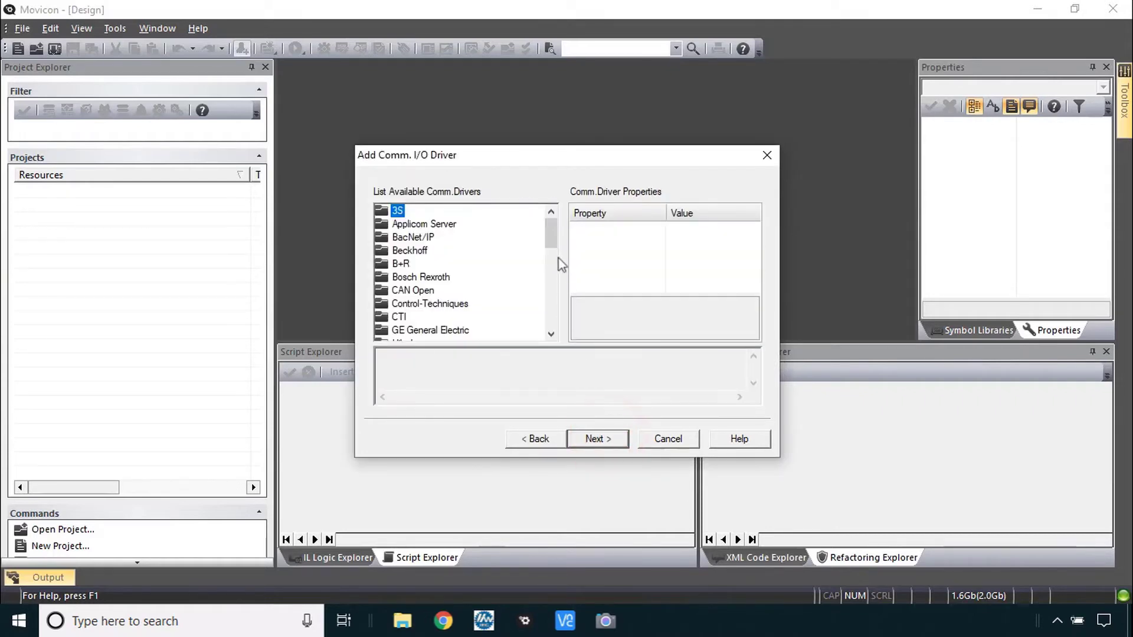
Check the Yaskawa MPiec PLCI driver in the YASKAWA group and advance to the Screens step
drag(551, 235, 551, 313)
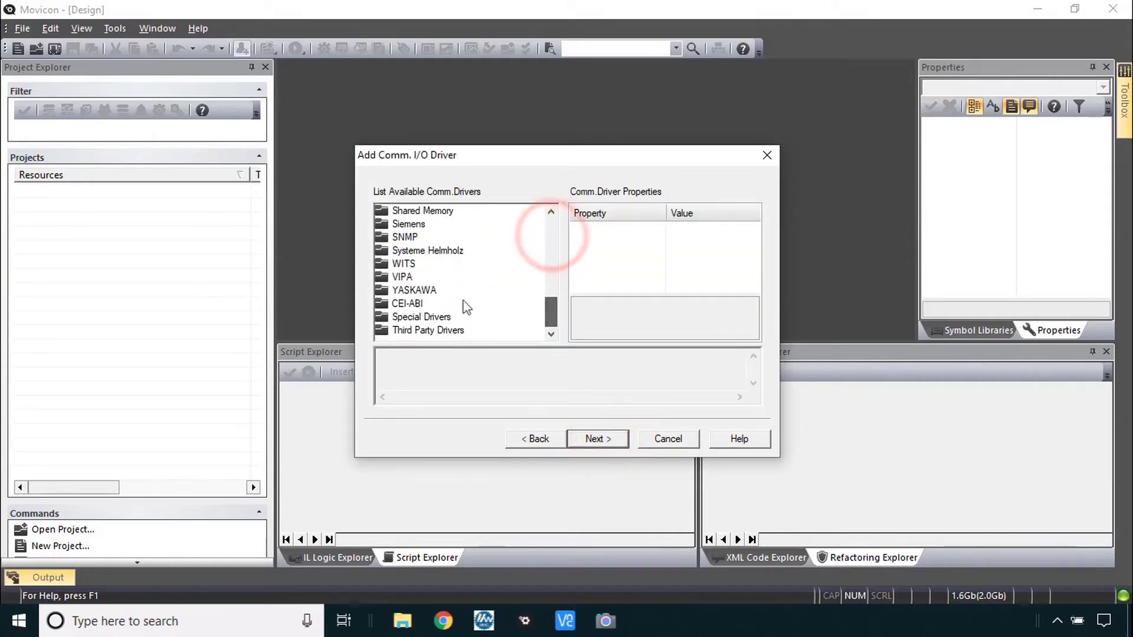
double_click(414, 290)
click(397, 290)
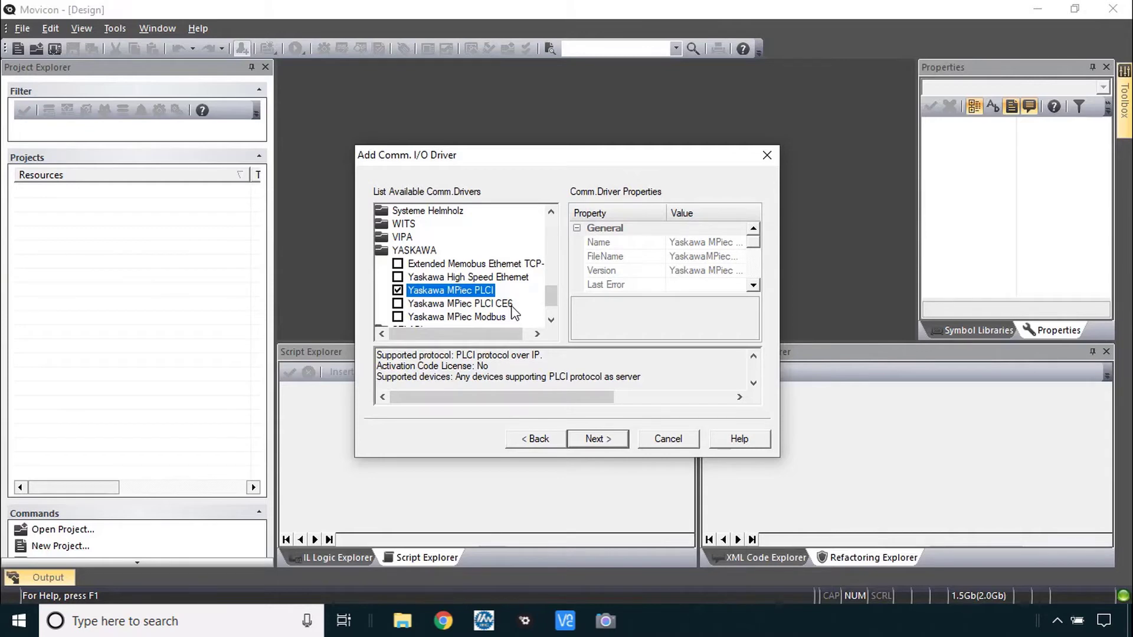
click(472, 317)
click(398, 317)
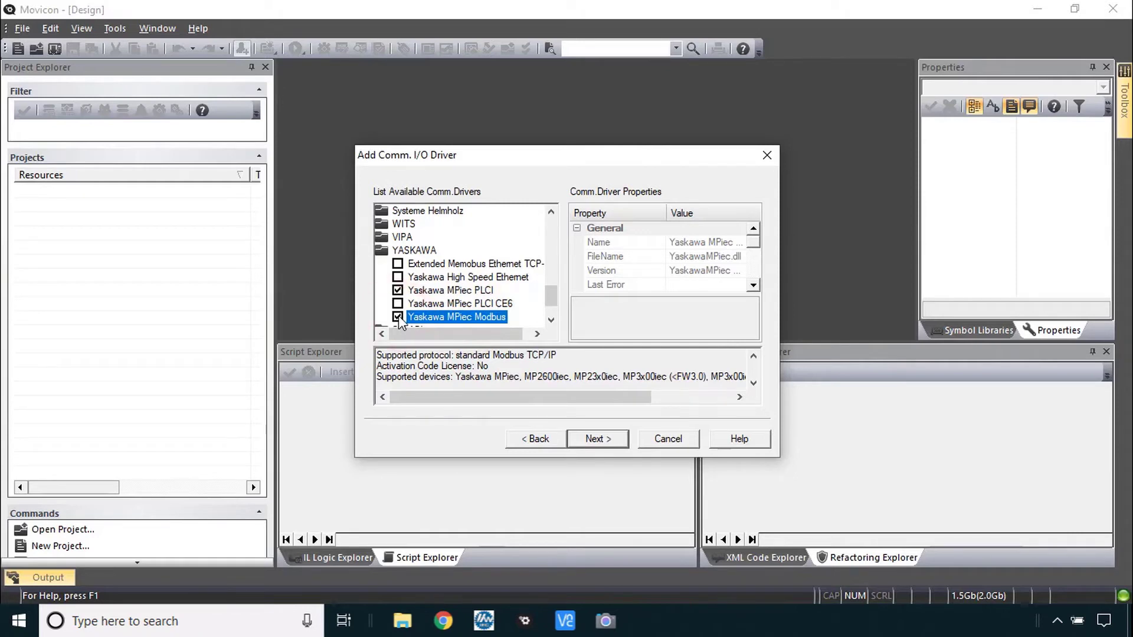
click(607, 438)
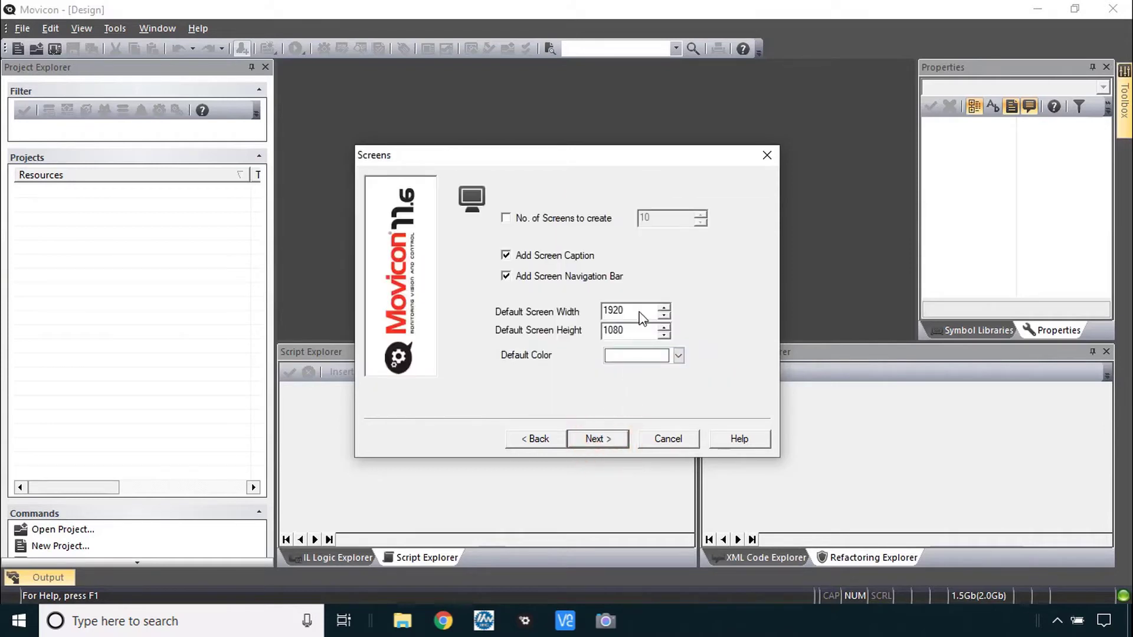
Set the default screen size to 800 × 480
drag(640, 311, 544, 313)
text(800)
key(Tab)
text(480)
key(alt+Tab)
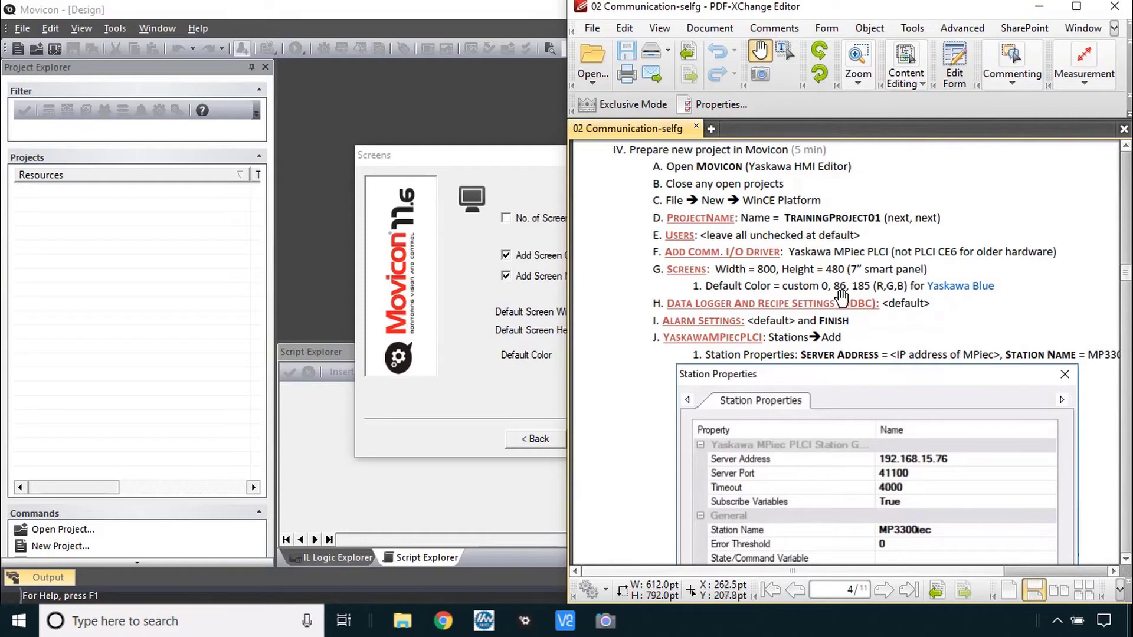
click(533, 183)
Set the default screen colour to custom RGB 0, 86, 185
click(679, 355)
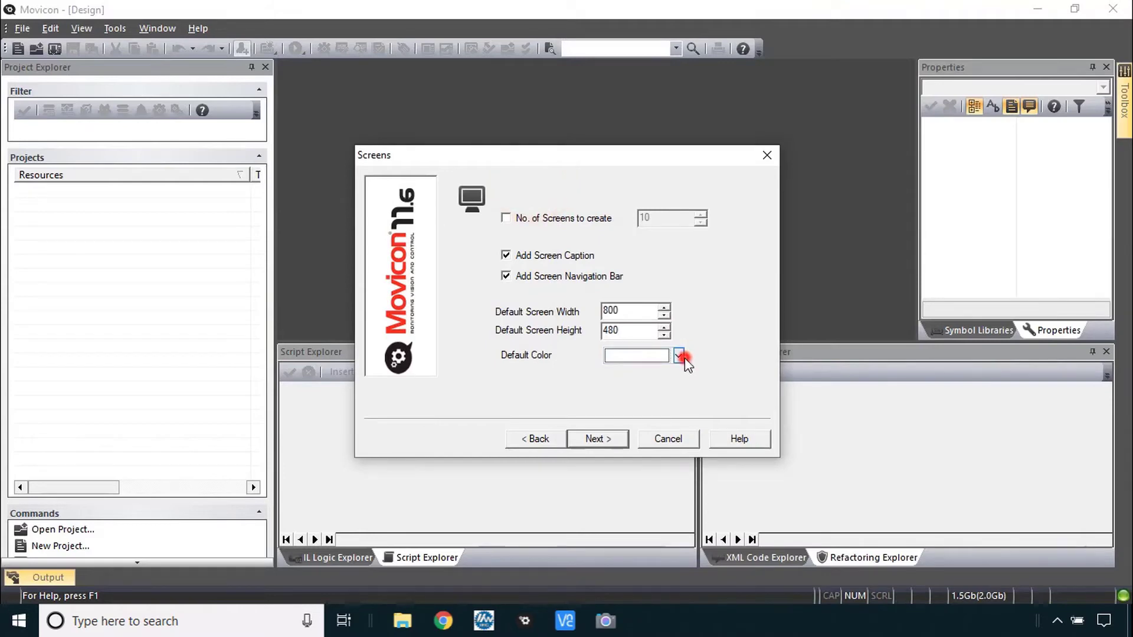
click(681, 417)
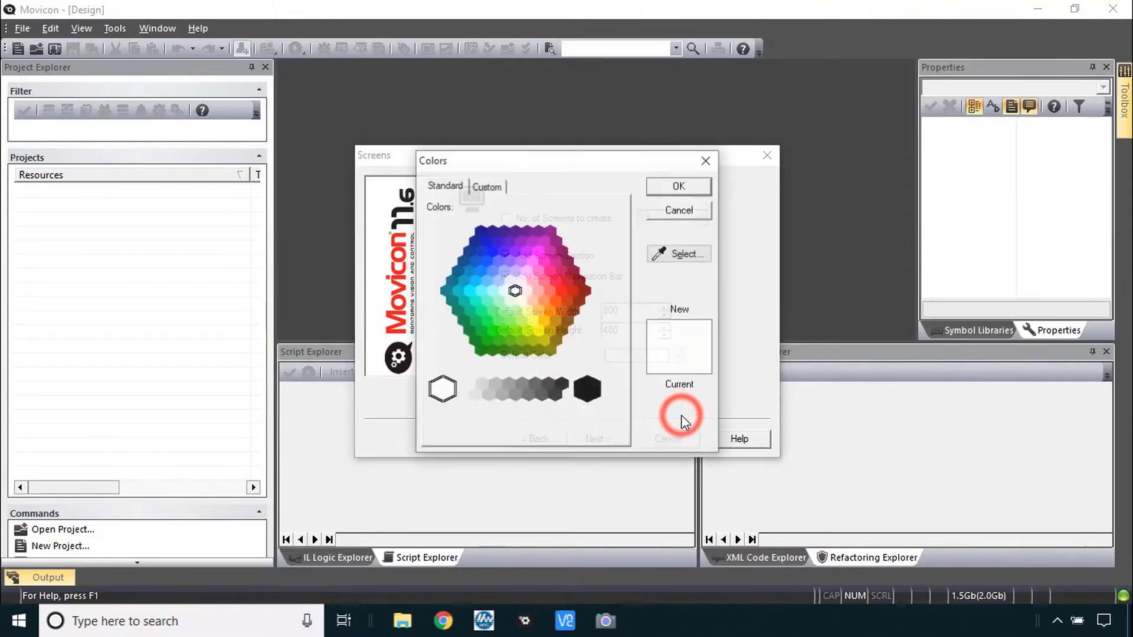
click(487, 186)
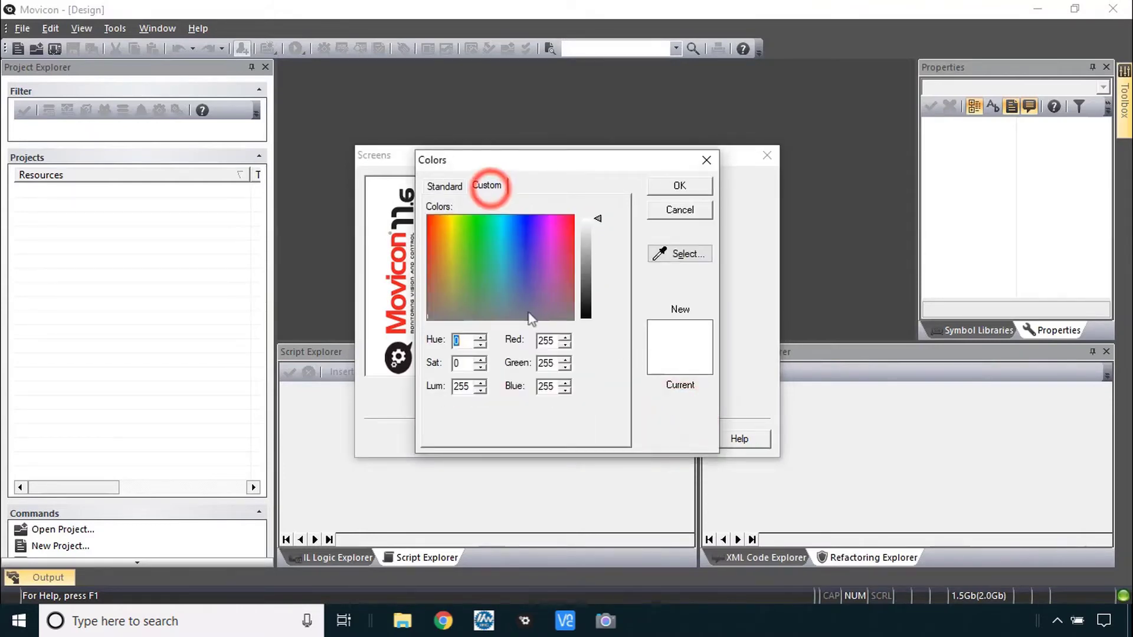
double_click(543, 341)
text(0)
double_click(543, 363)
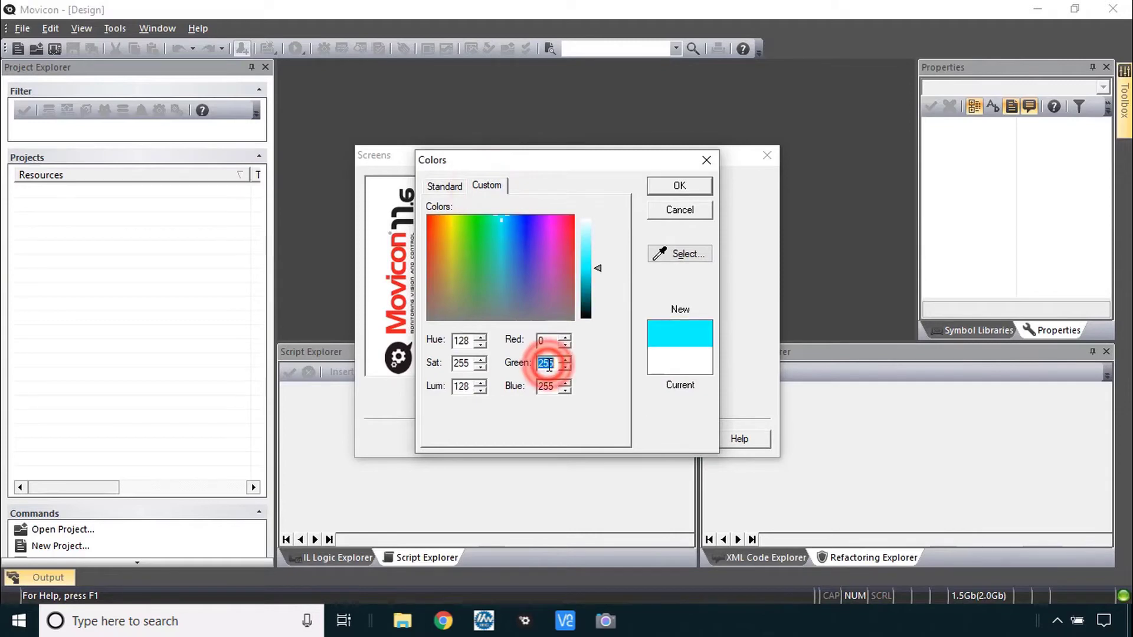
text(86)
double_click(545, 386)
text(185)
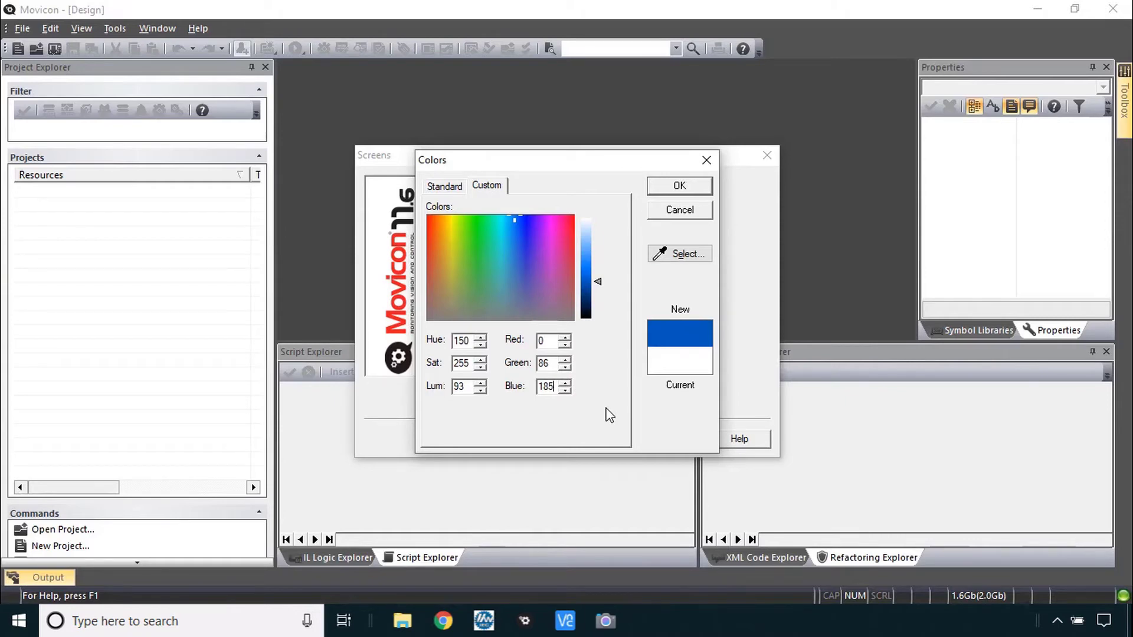
click(680, 185)
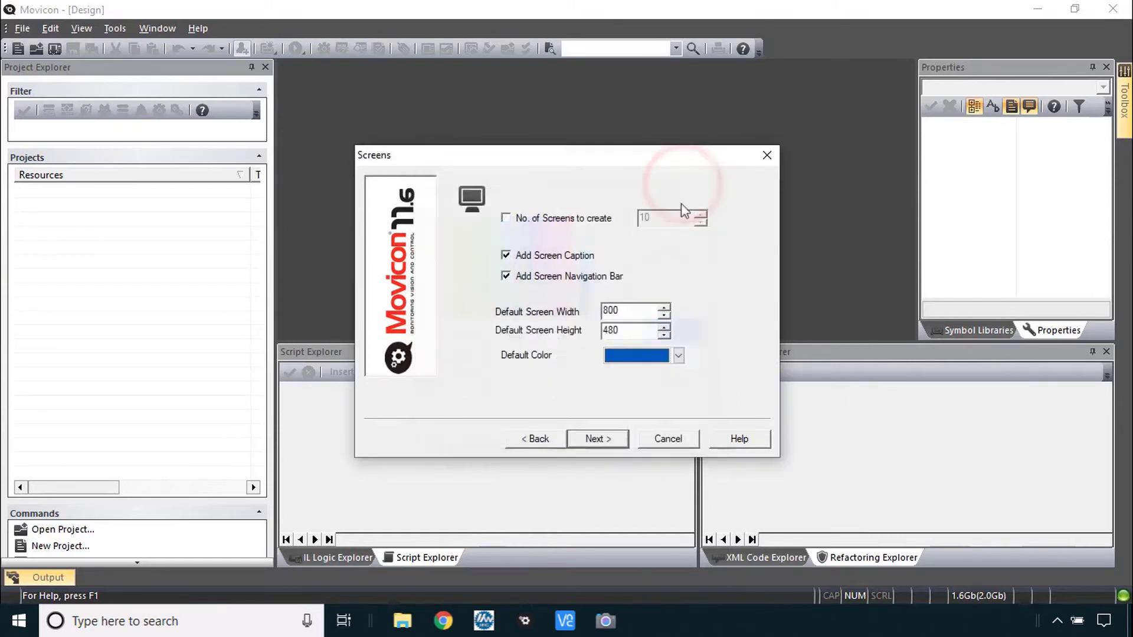
Keep the default Data Logger and Alarms settings and finish the project wizard
click(602, 440)
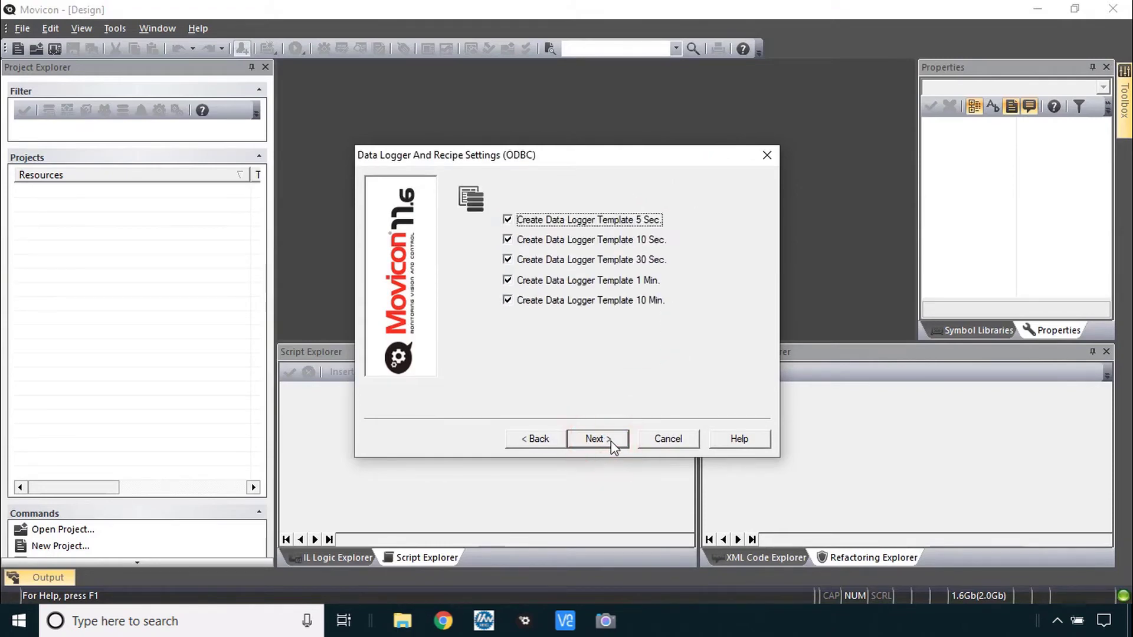
click(611, 440)
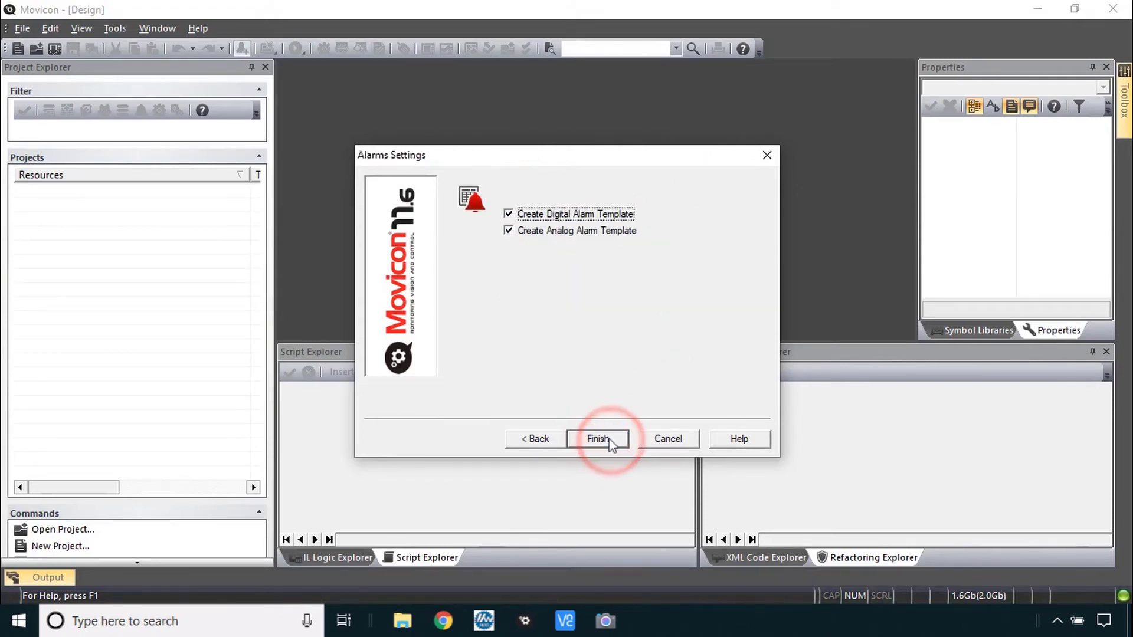
click(598, 439)
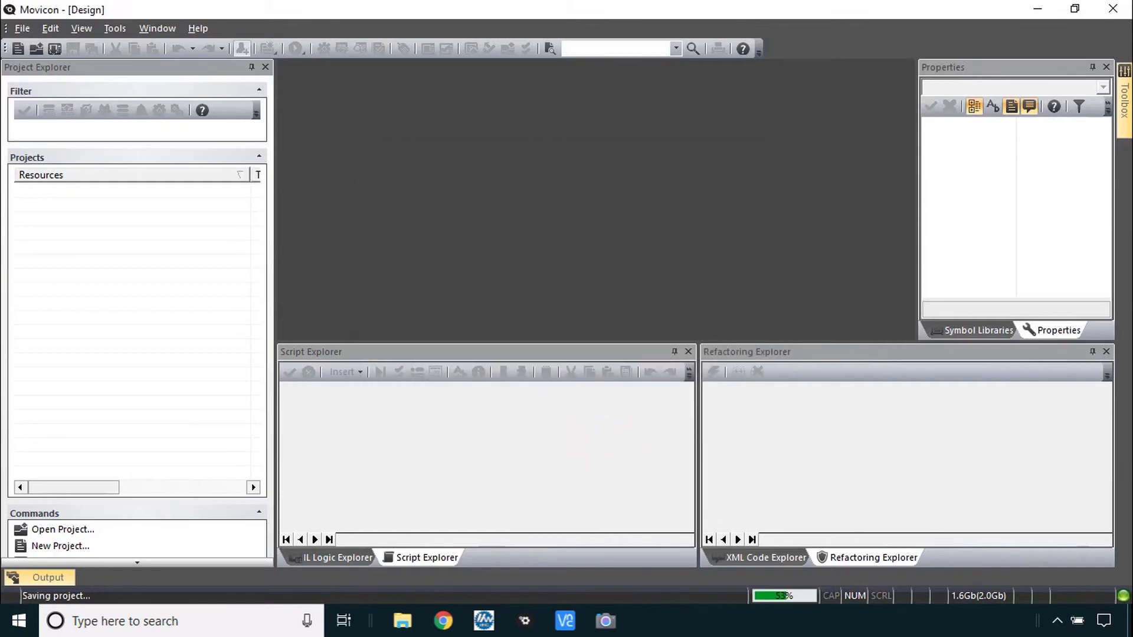
key(alt+Tab)
scroll(967, 327, down, 1)
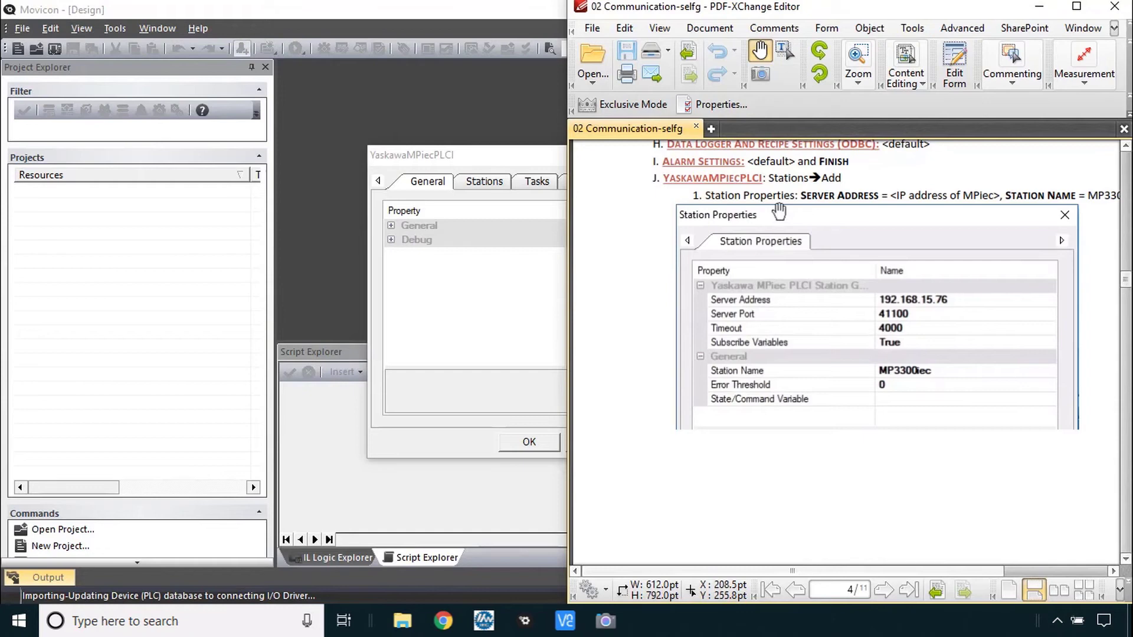
Add station MP3300iec at server address 192.168.15.83 and verify the communication test passes
key(alt+Tab)
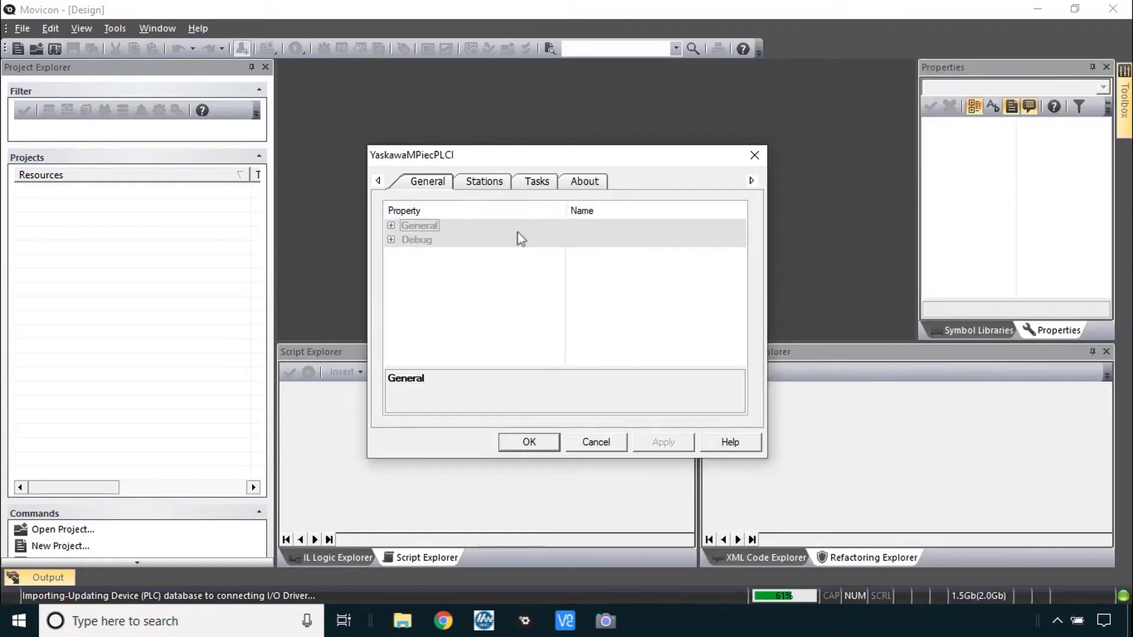
click(478, 183)
click(468, 212)
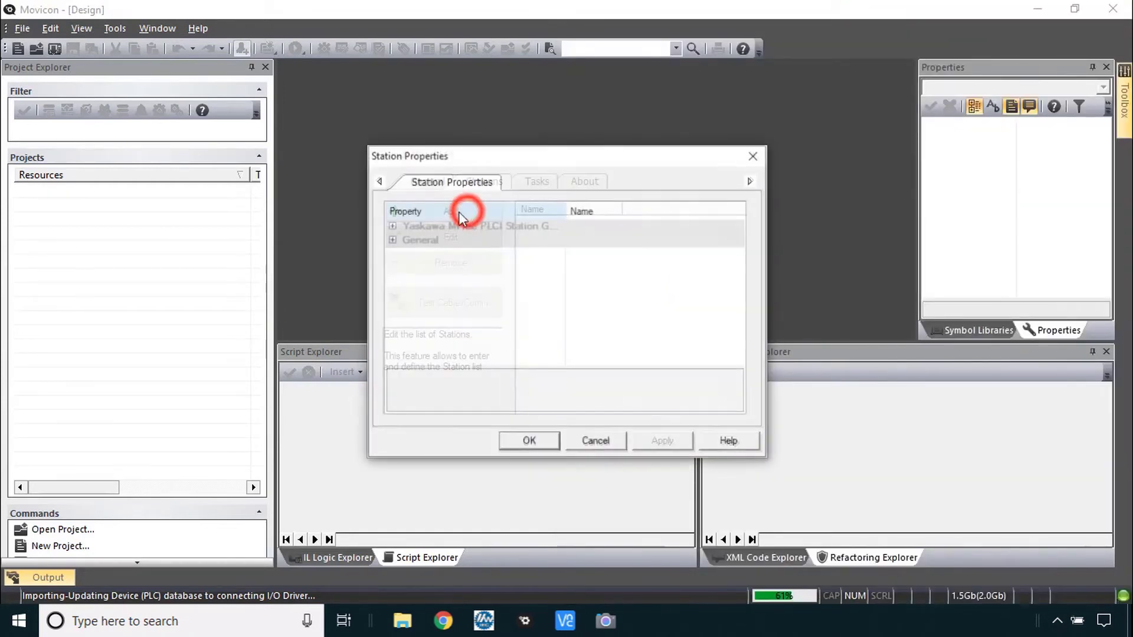
click(391, 226)
click(597, 238)
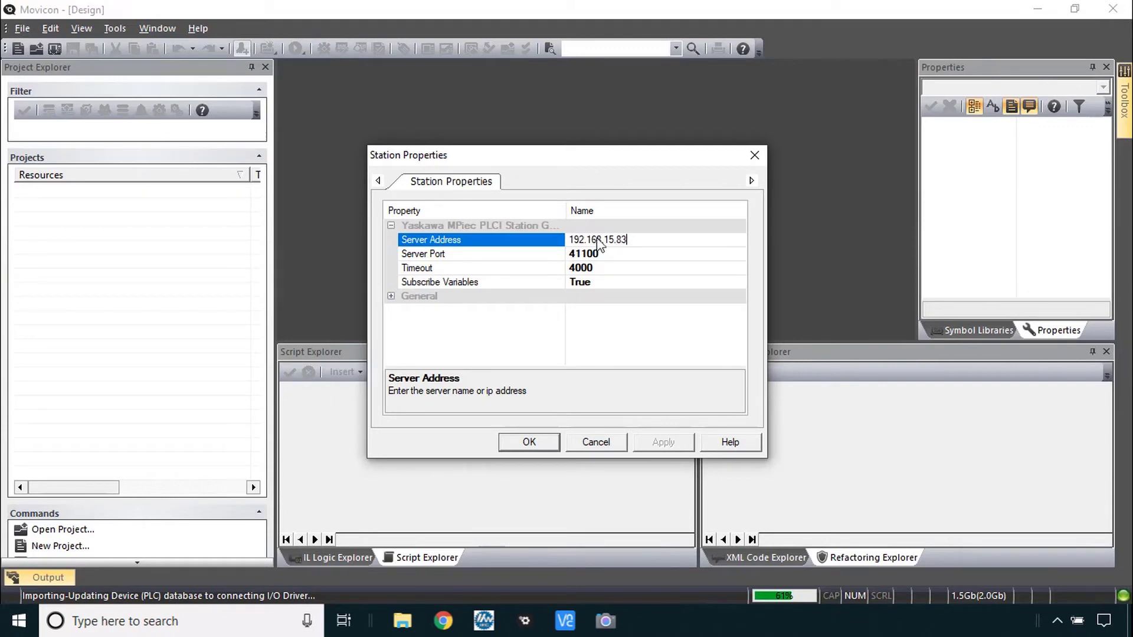
click(529, 310)
text(MP3300iec)
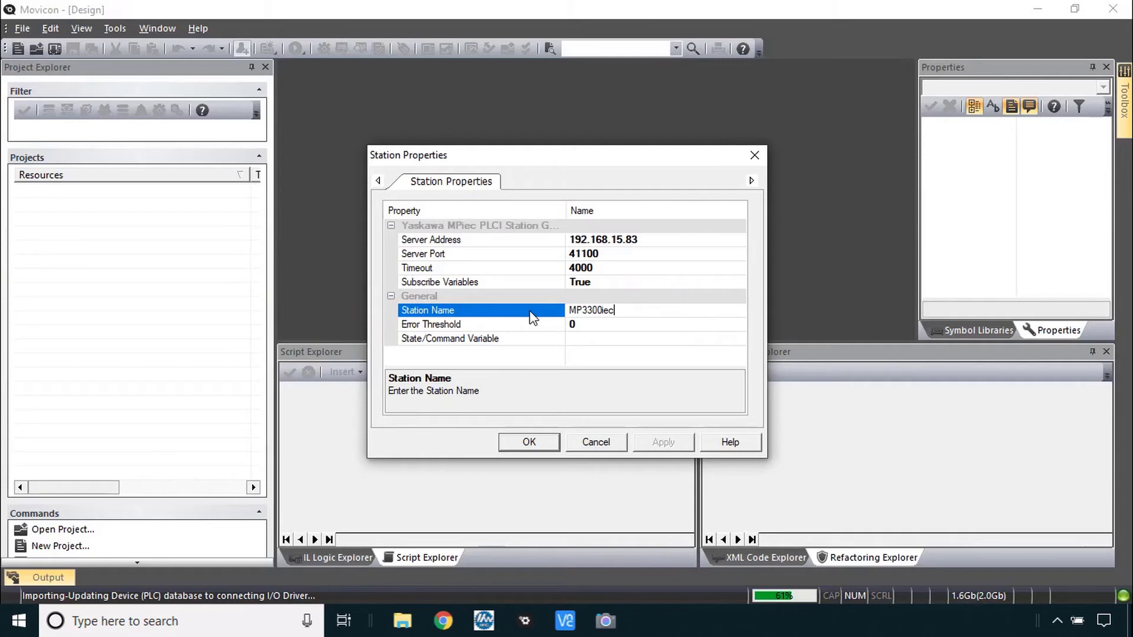
click(528, 442)
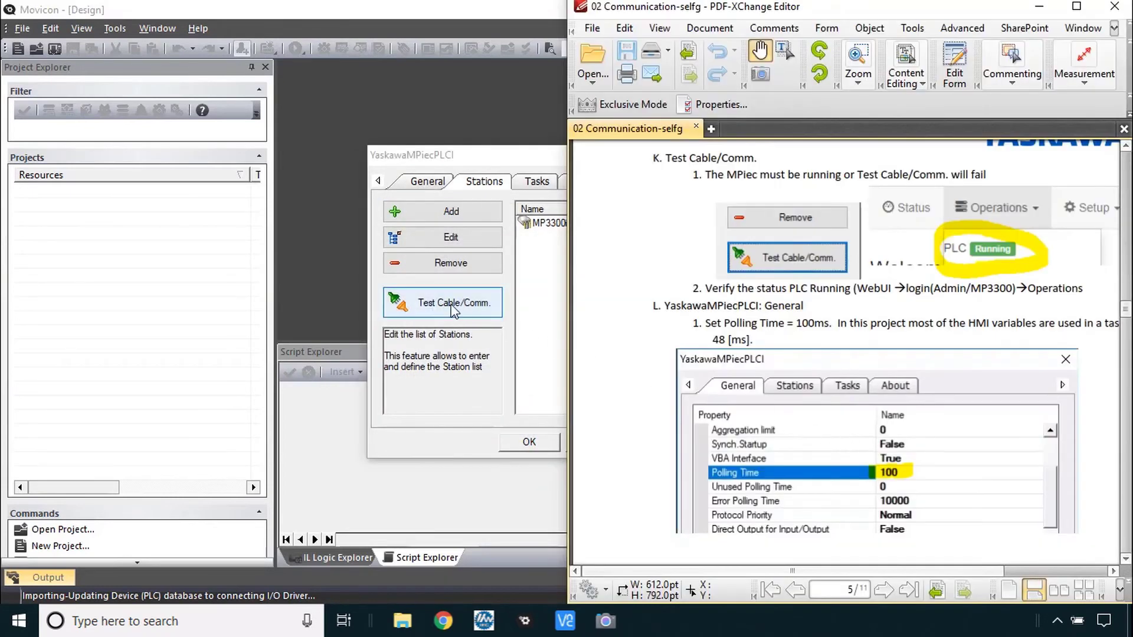
click(453, 303)
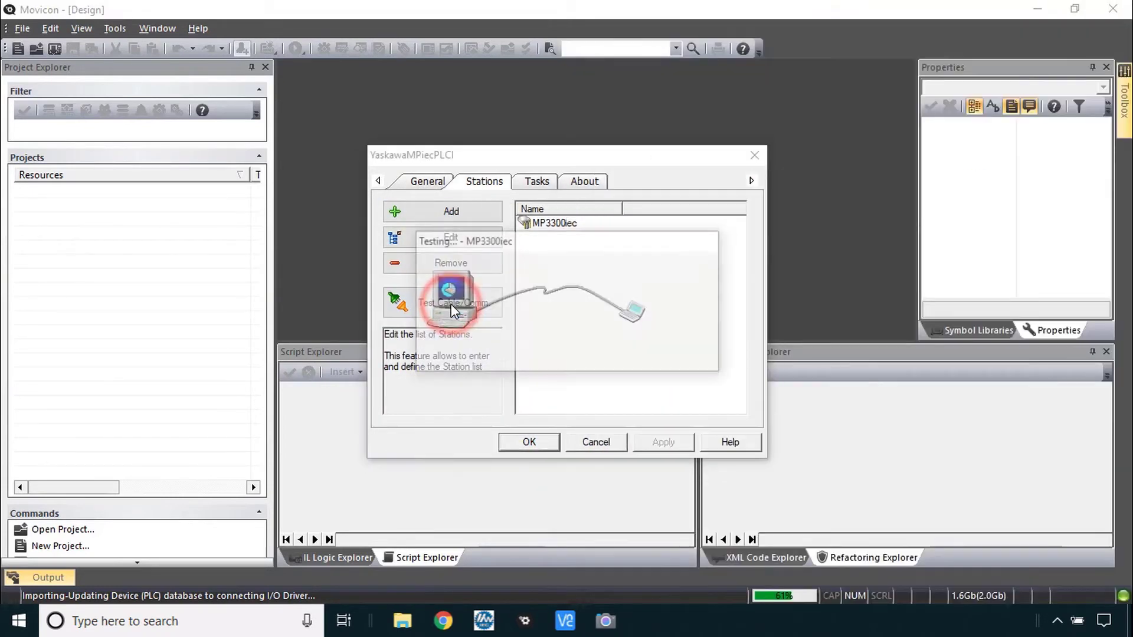
click(584, 347)
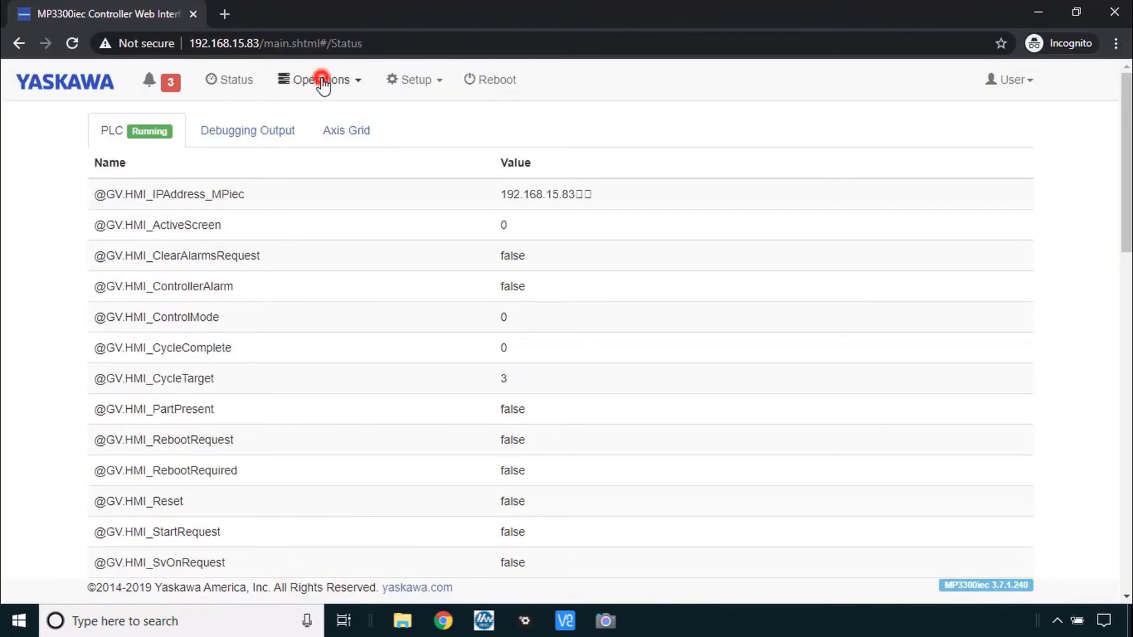
click(321, 79)
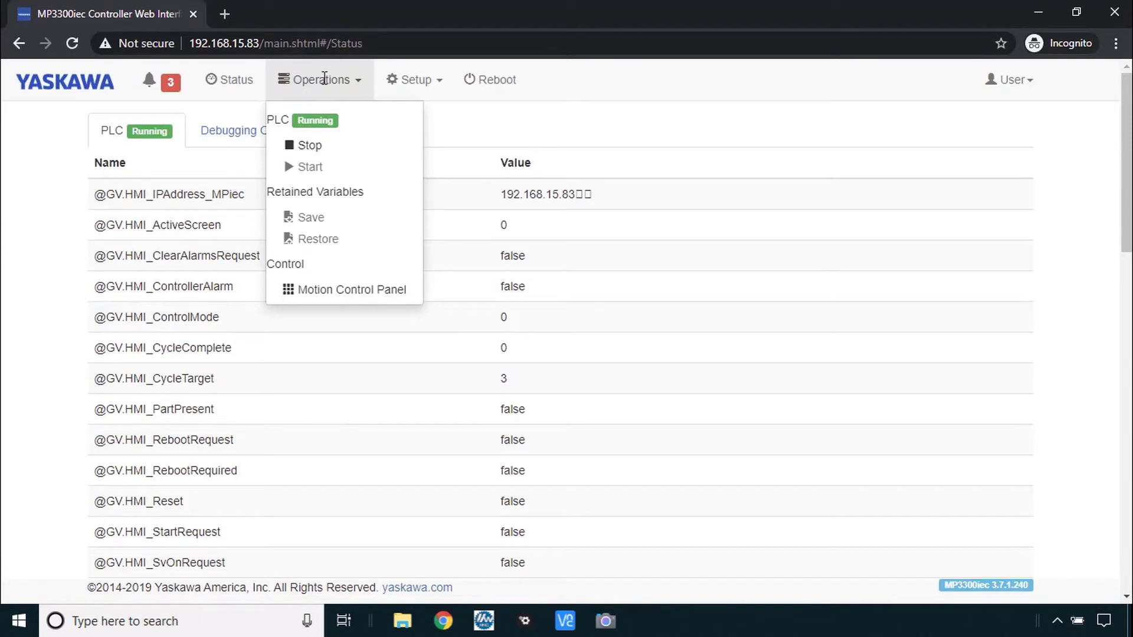
click(341, 84)
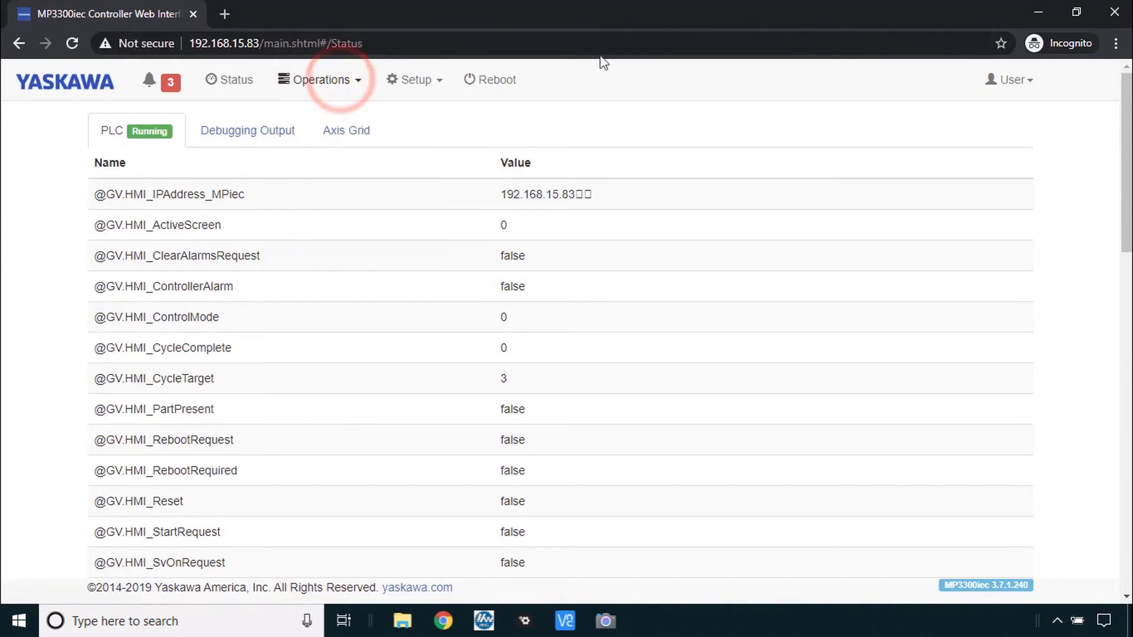
Enter 100 as the driver's General Polling Time and apply the driver settings
click(1031, 15)
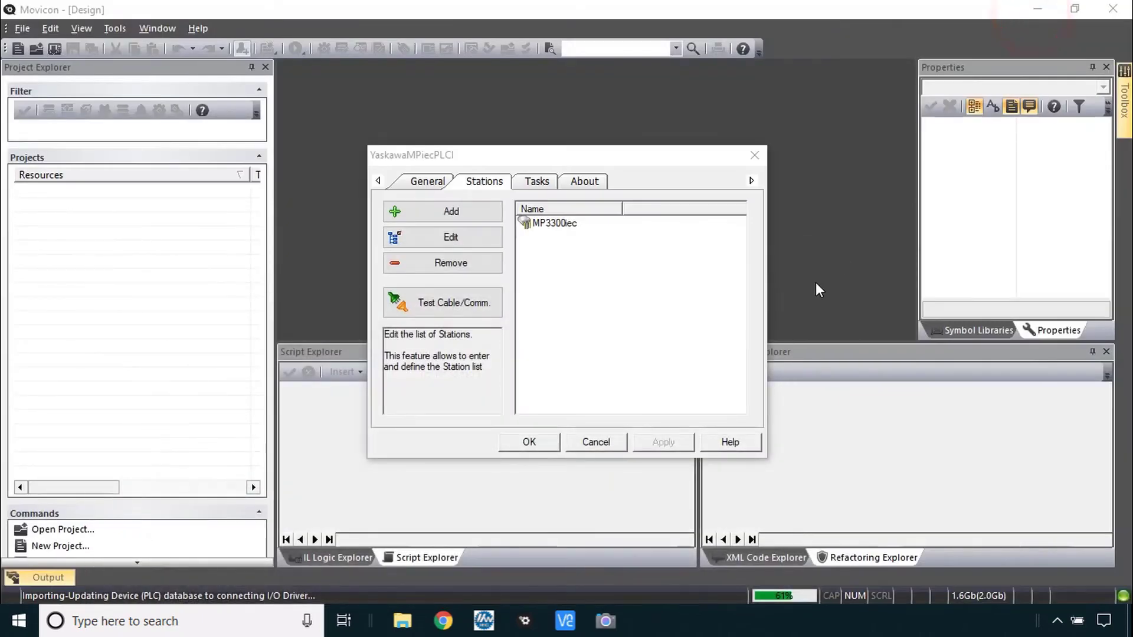
key(alt+Tab)
click(633, 437)
scroll(647, 349, up, 1)
drag(647, 349, 648, 301)
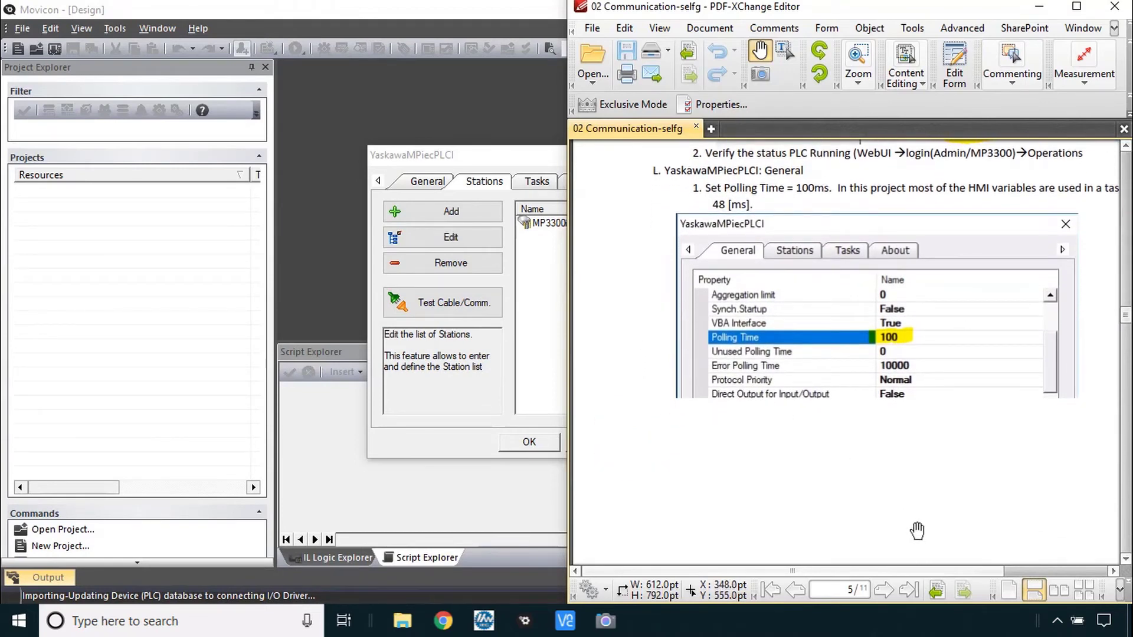
drag(962, 570, 1012, 568)
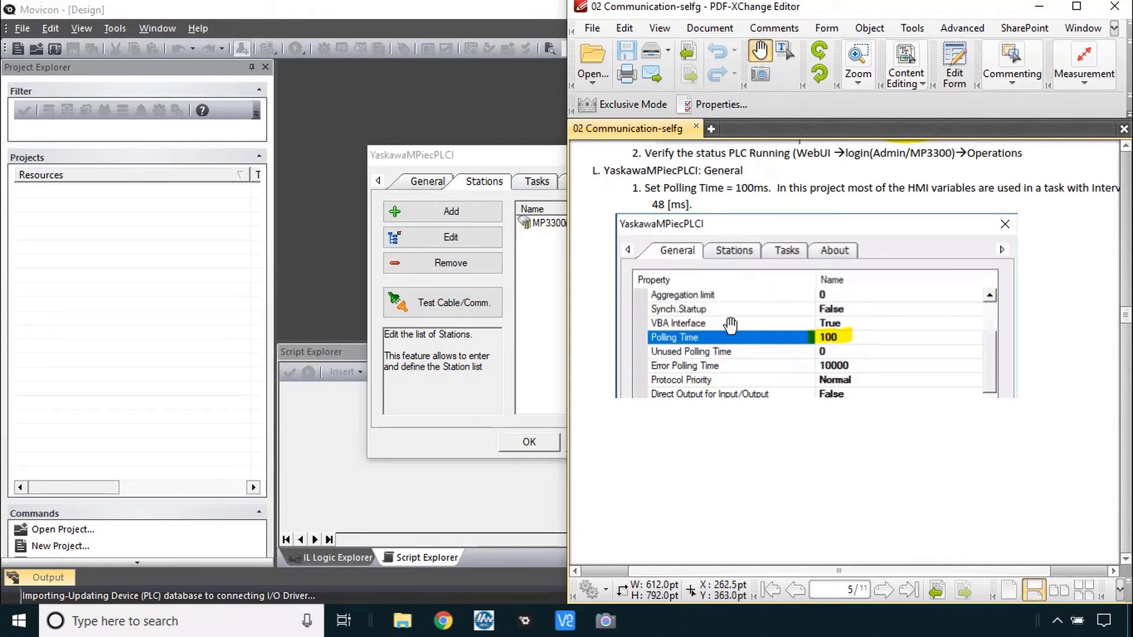
click(483, 157)
click(428, 181)
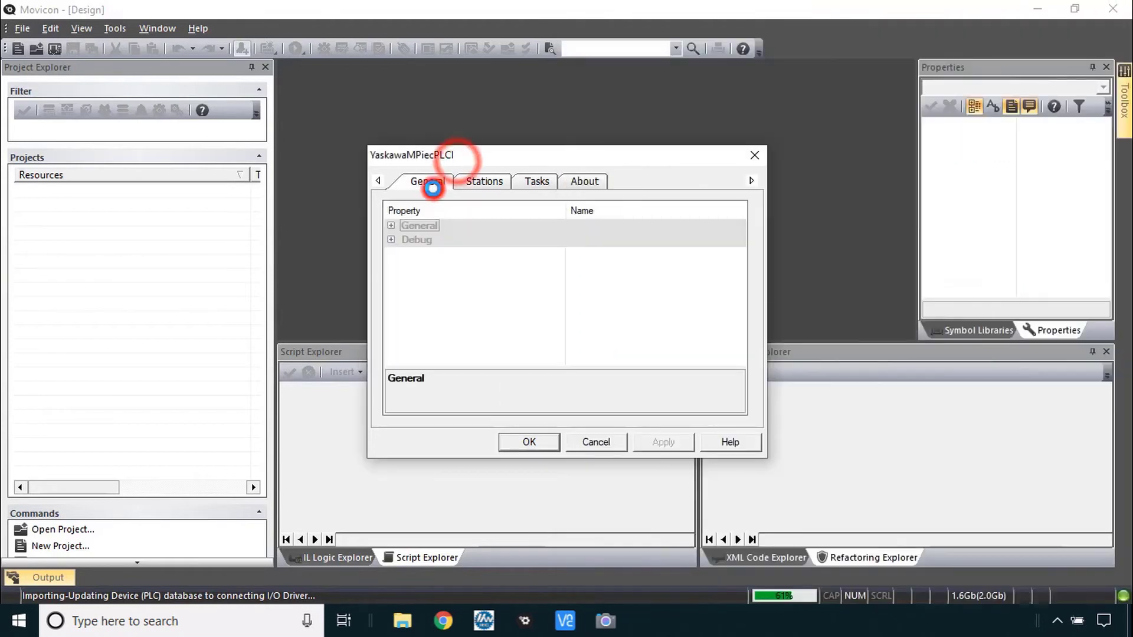
click(390, 225)
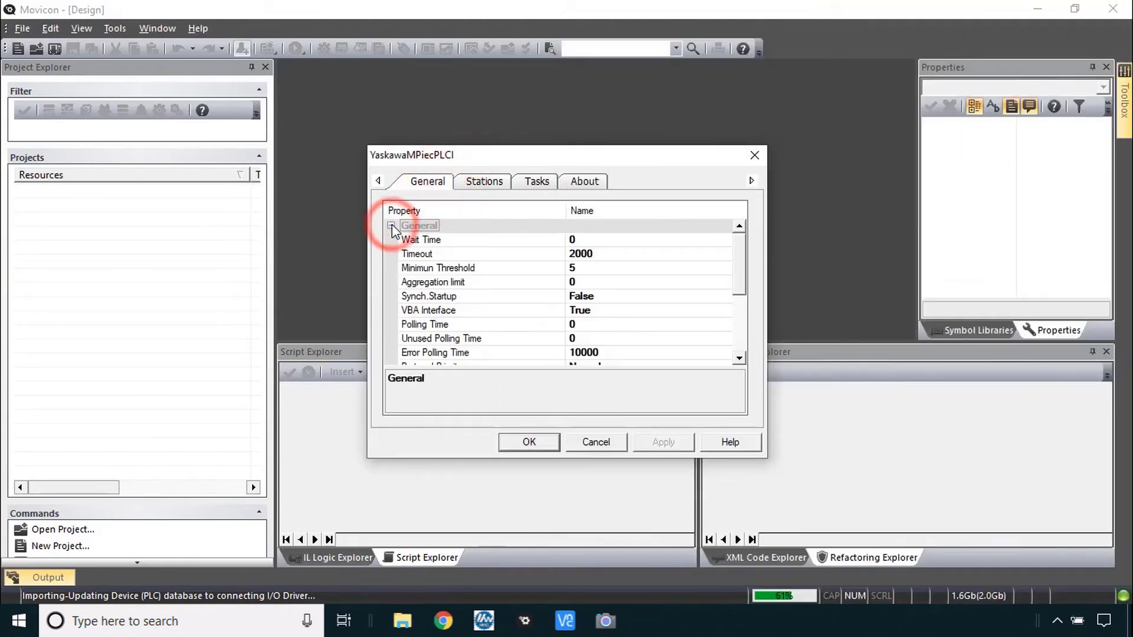
click(607, 324)
text(1)
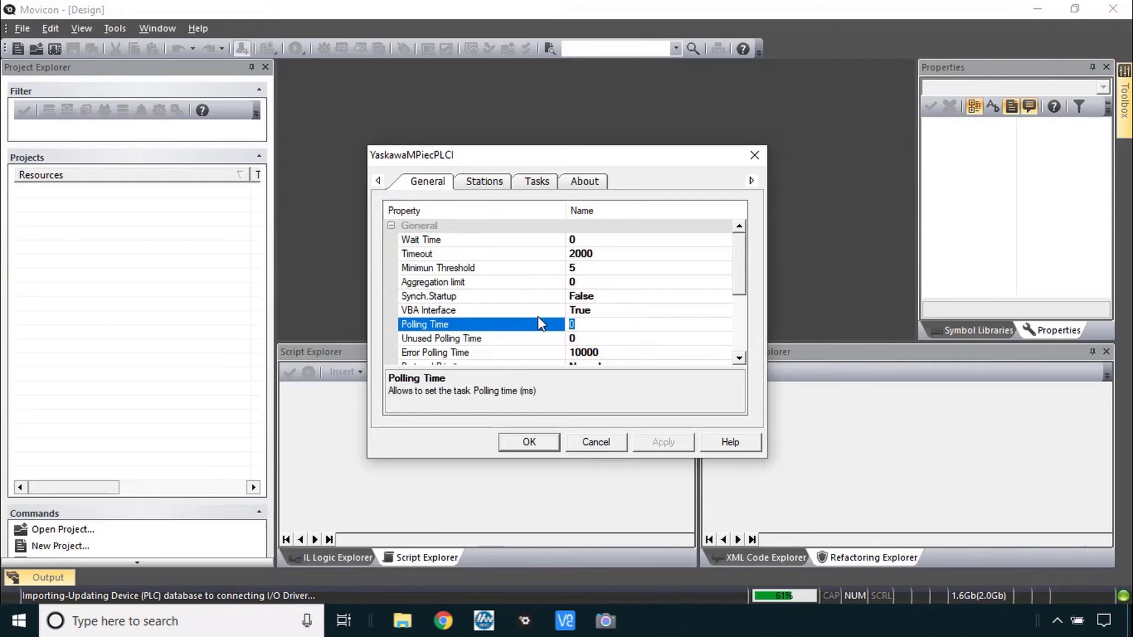
text(00)
click(533, 441)
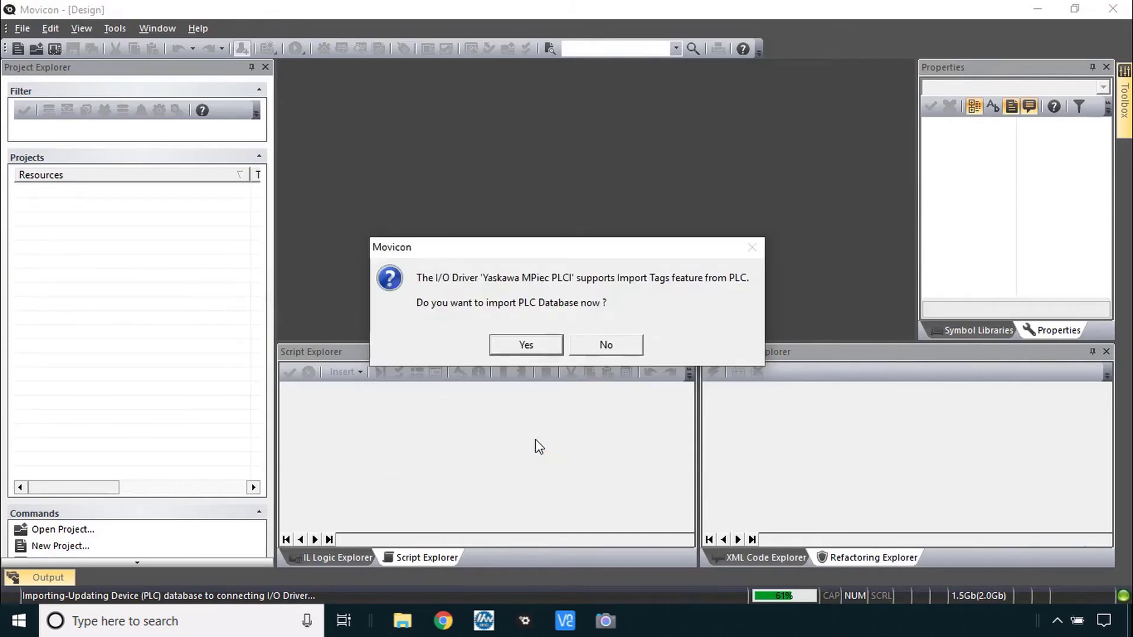
Accept importing the PLC database now
click(532, 346)
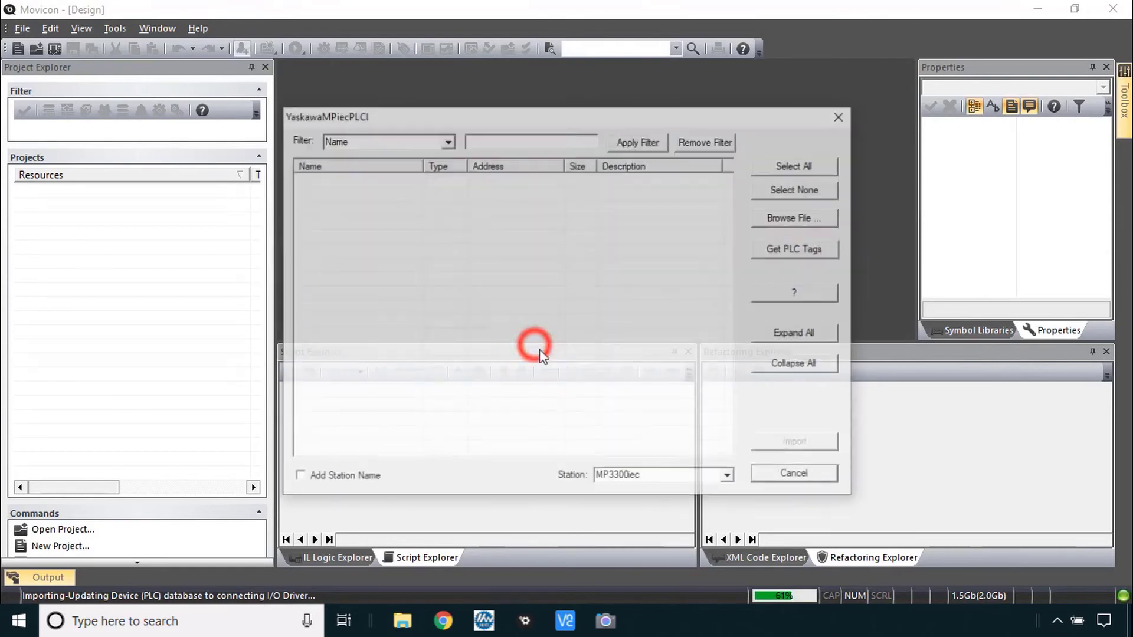
mouse_move(806, 602)
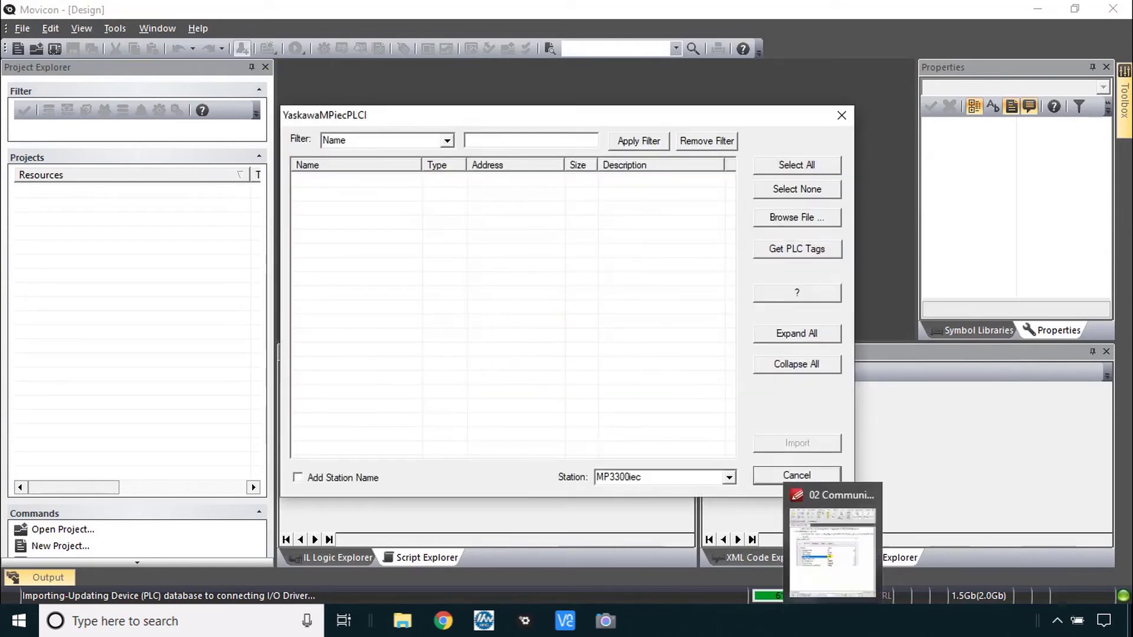
click(832, 552)
scroll(808, 435, down, 5)
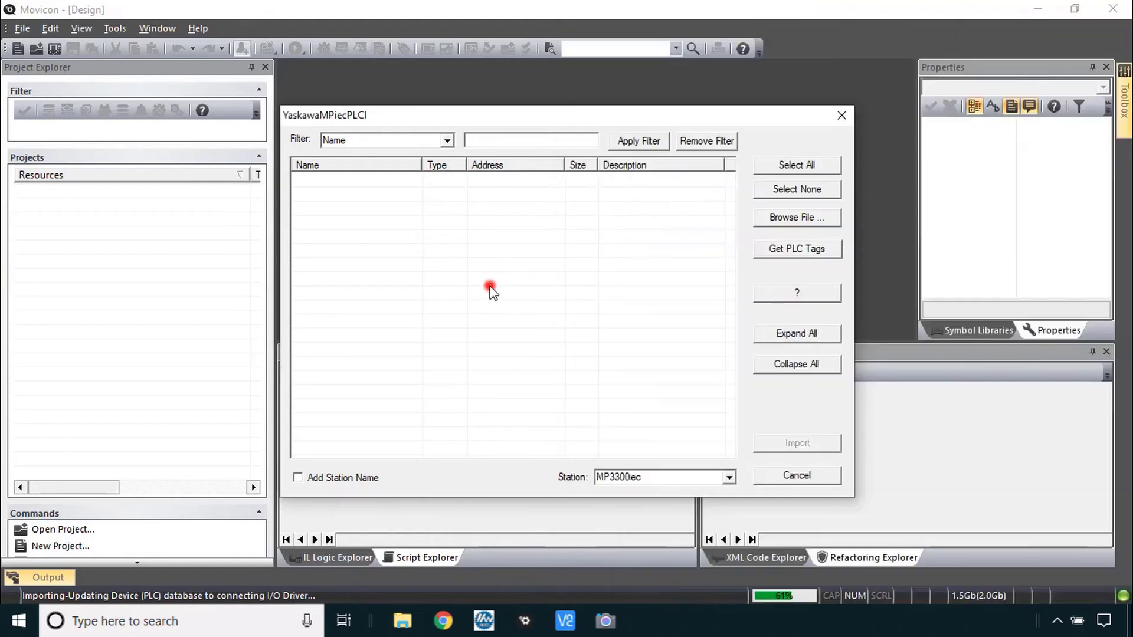
click(490, 285)
Open SmartPanelBasic_RevF.mwt for import and dismiss the missing boot image error
click(791, 217)
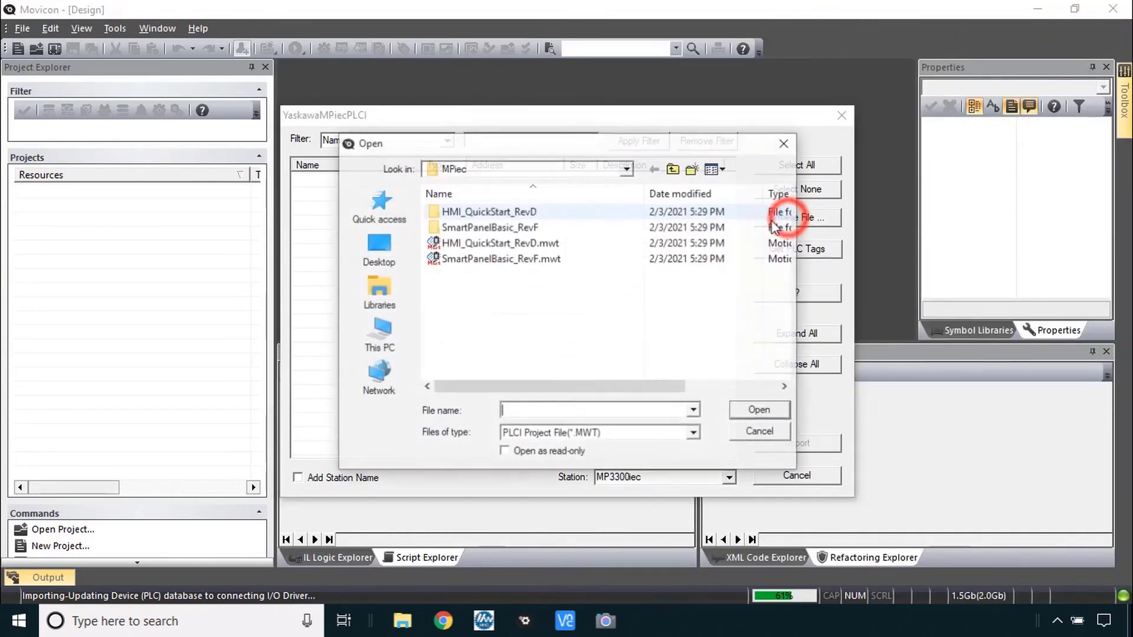
click(501, 259)
click(754, 410)
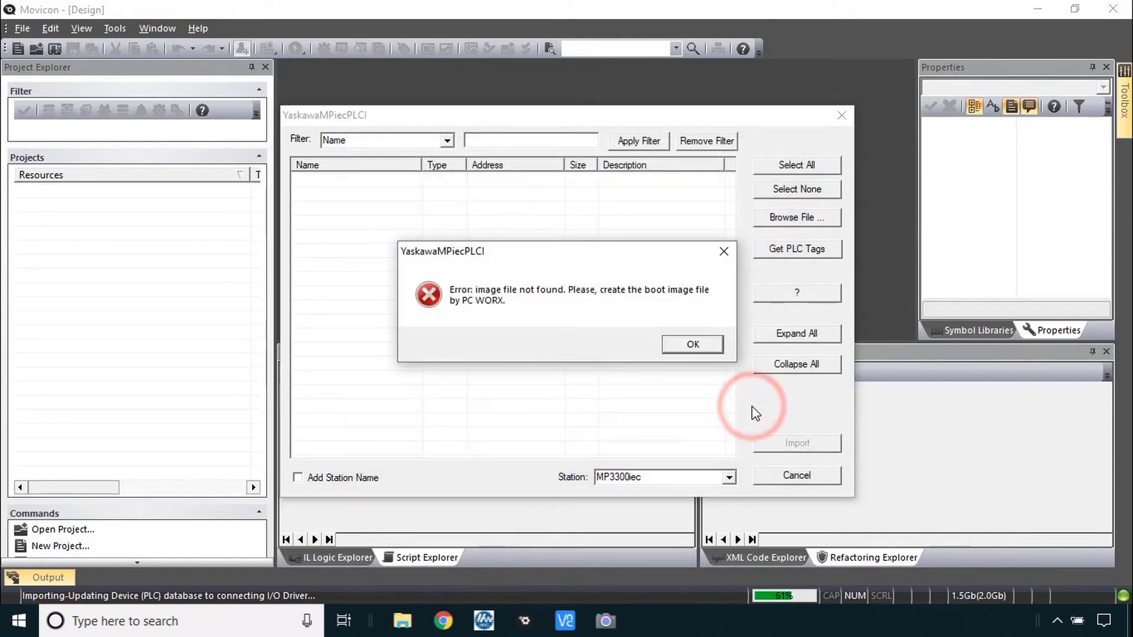
click(692, 346)
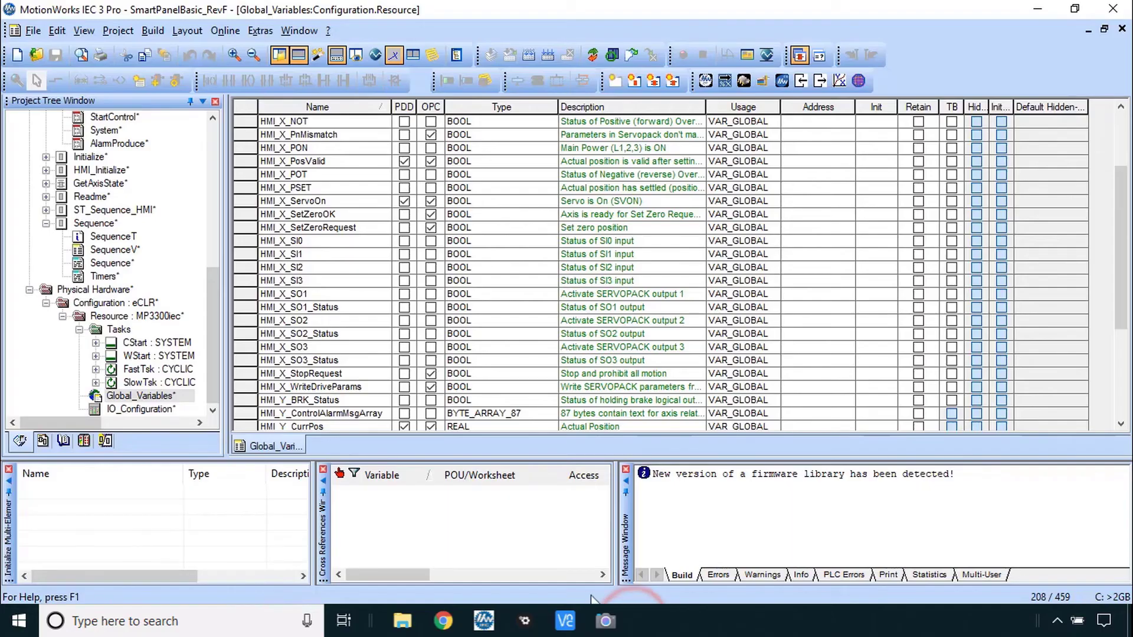
Rebuild the SmartPanelBasic_RevF project in MotionWorks IEC 3 Pro
click(118, 316)
key(alt+Tab)
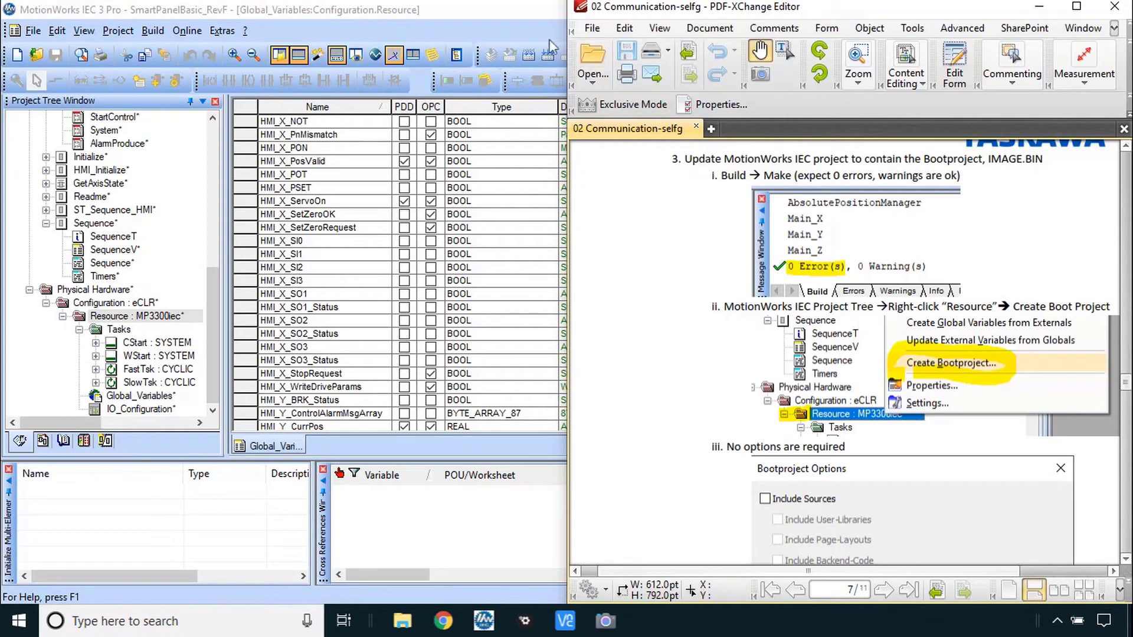
click(525, 19)
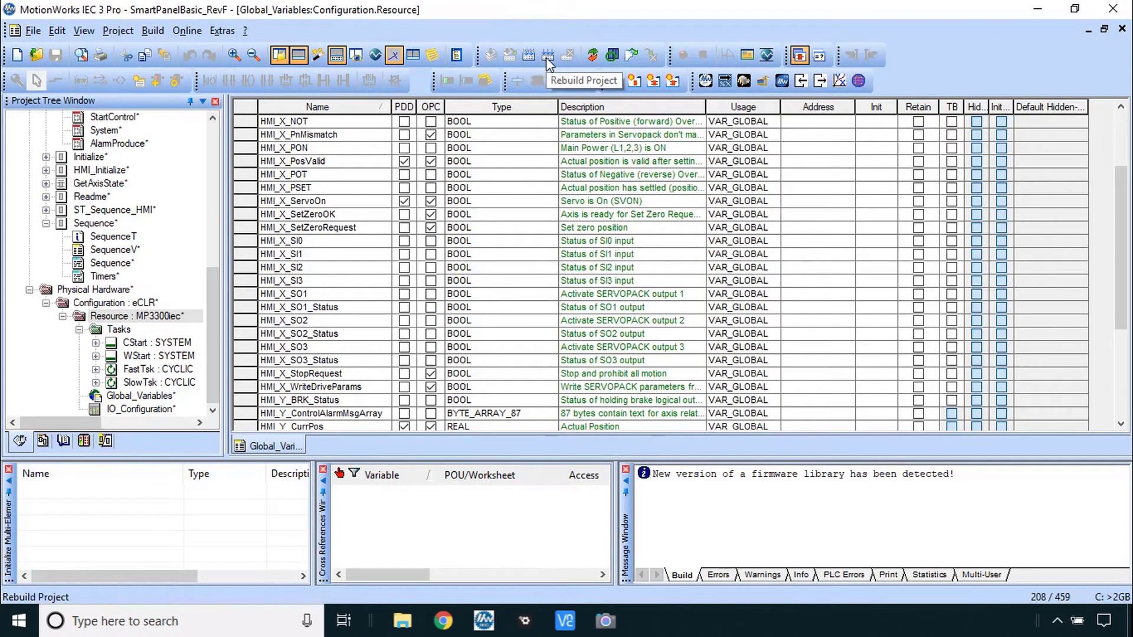
click(548, 57)
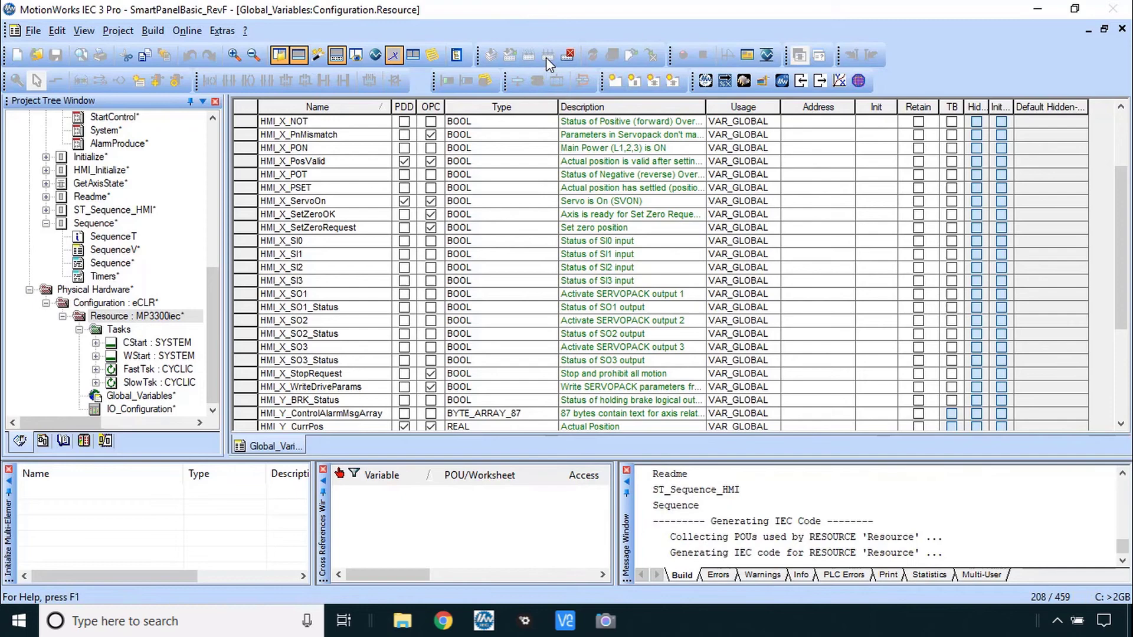
key(alt+Tab)
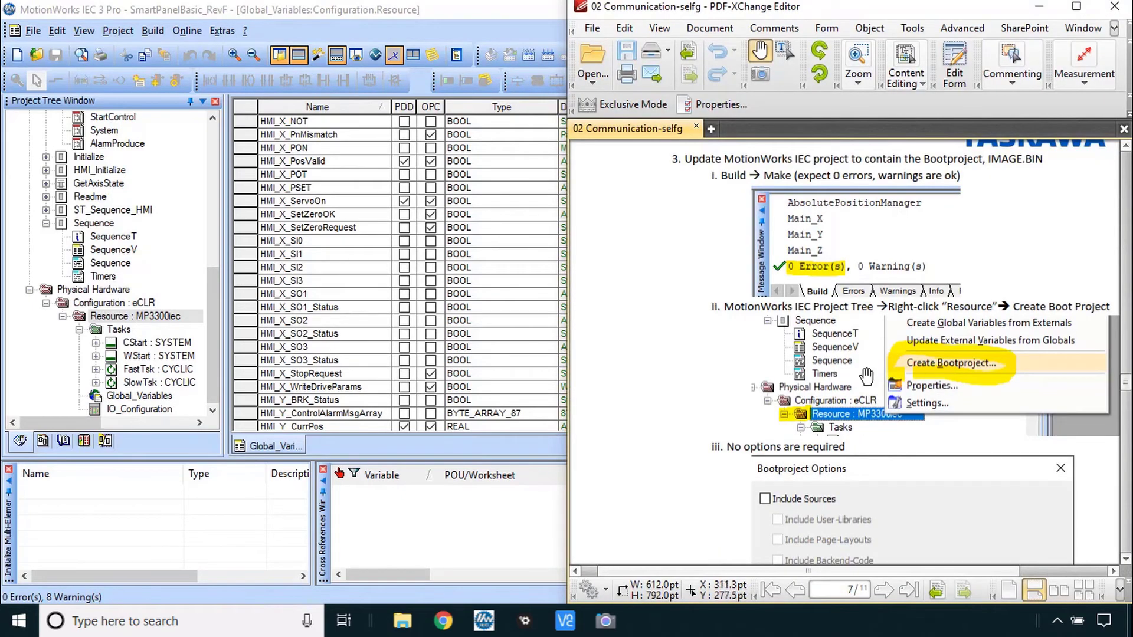
Create a boot project for Resource MP3300iec with no extra options
right_click(149, 317)
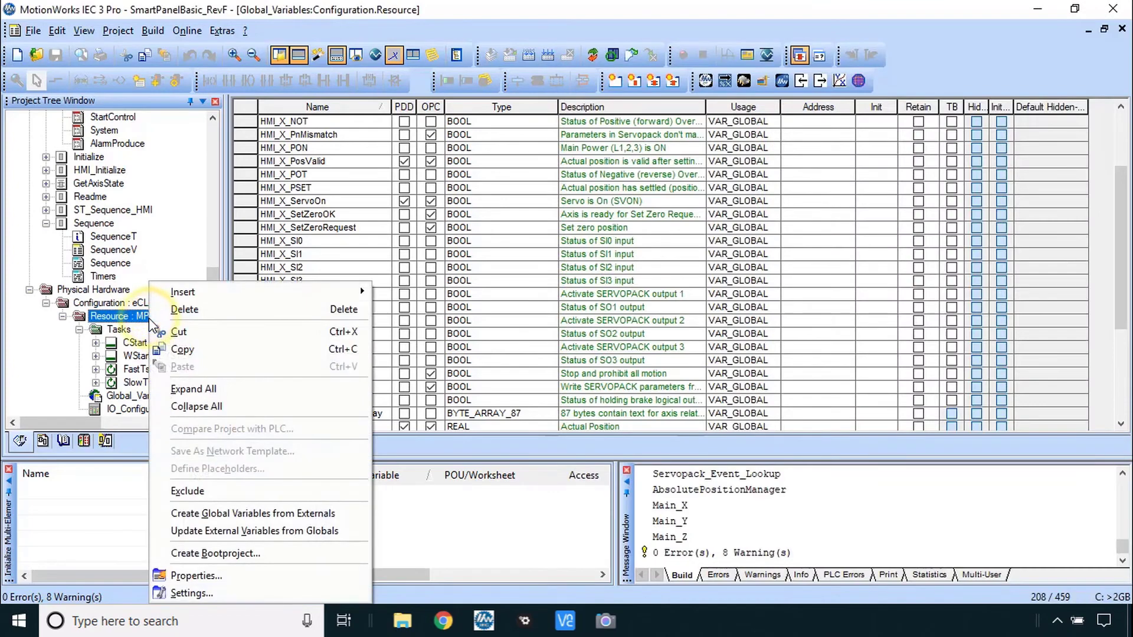
click(243, 556)
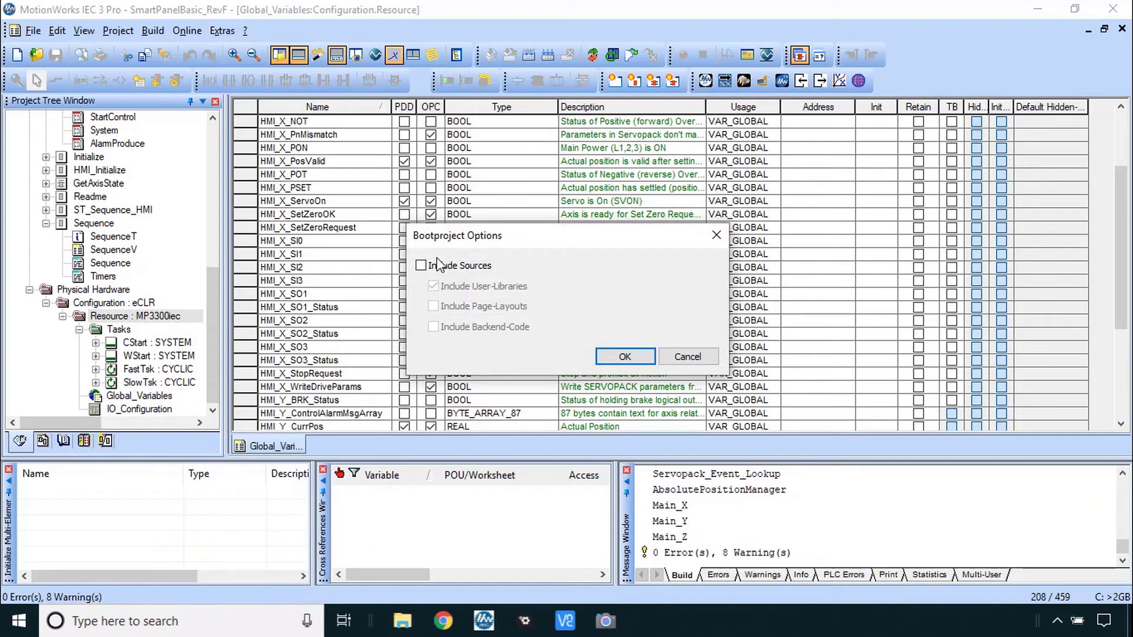
click(637, 356)
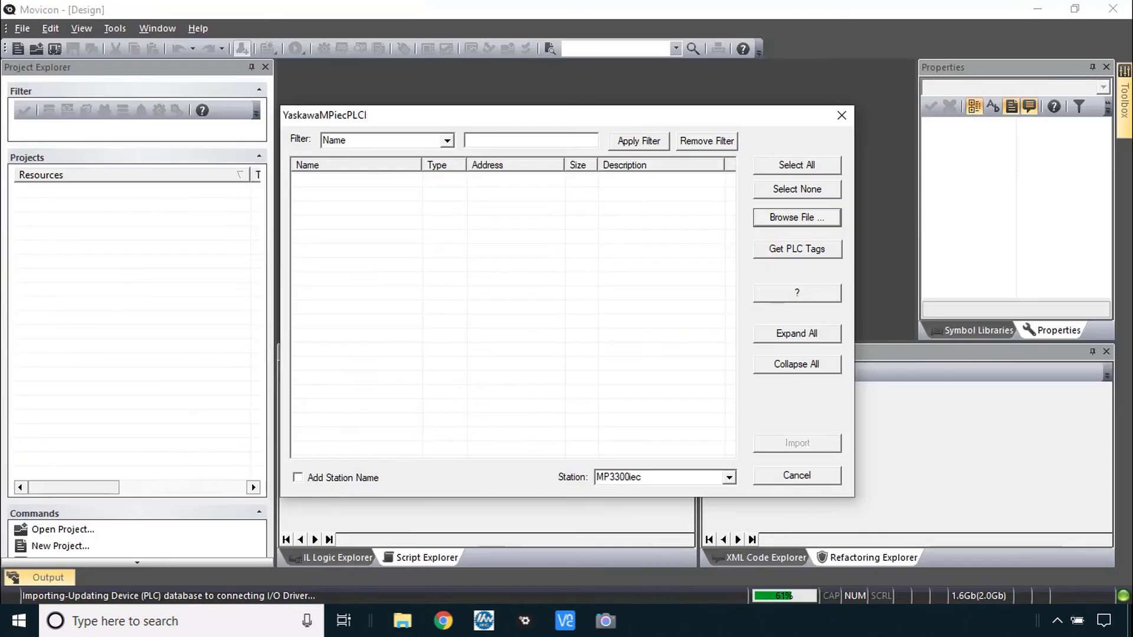
Load the variables from SmartPanelBasic_RevF.mwt and select all of them for import
click(797, 218)
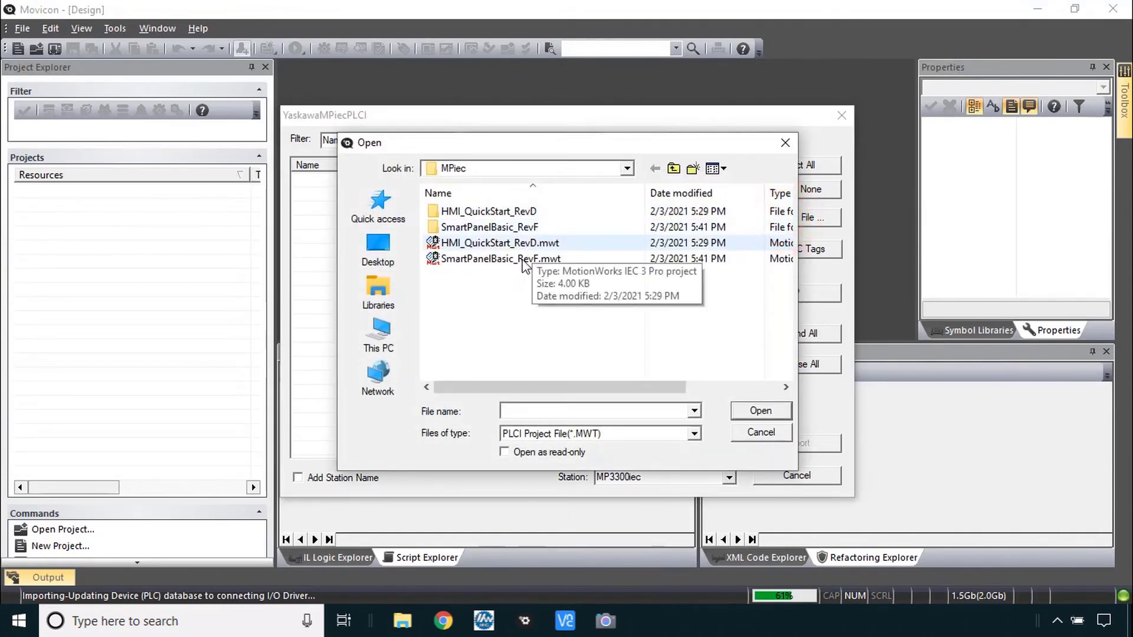
click(524, 260)
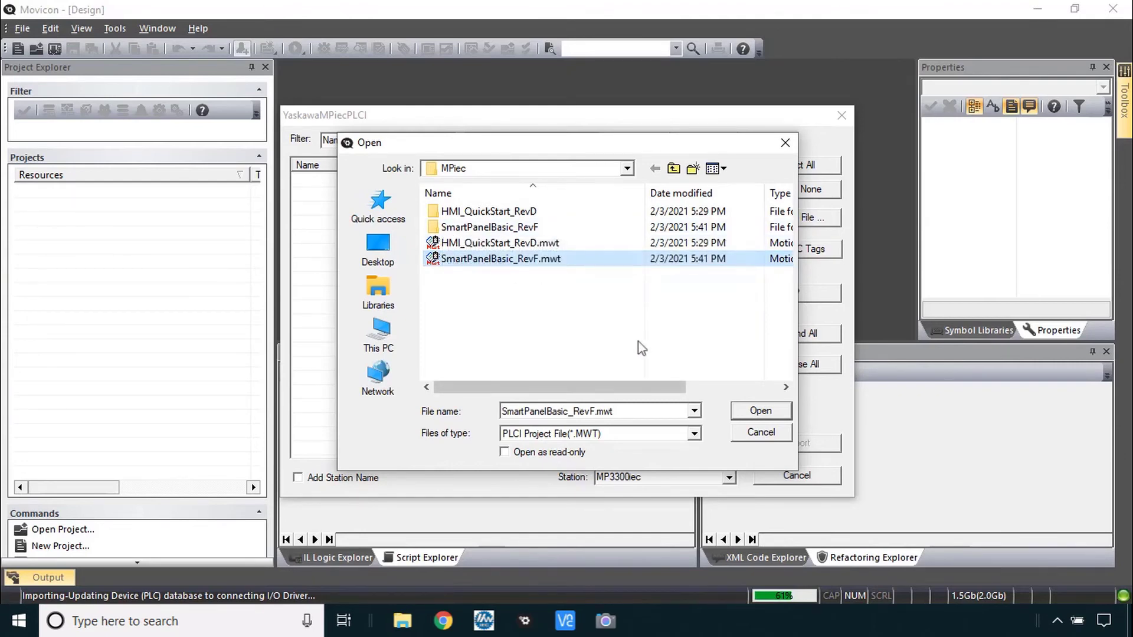
click(760, 411)
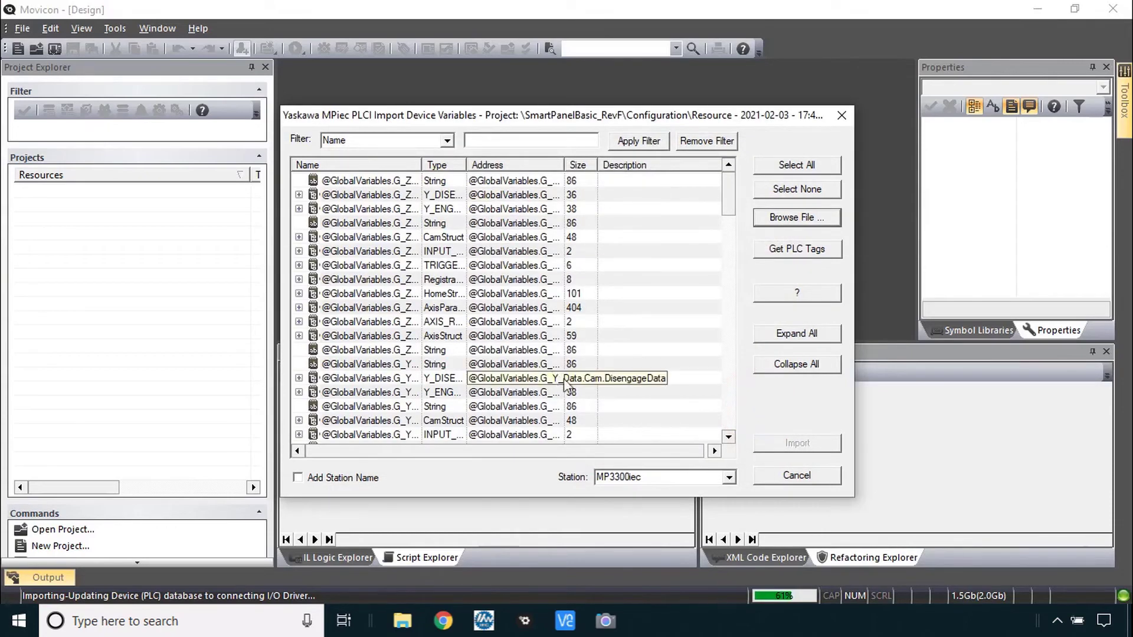
key(alt+Tab)
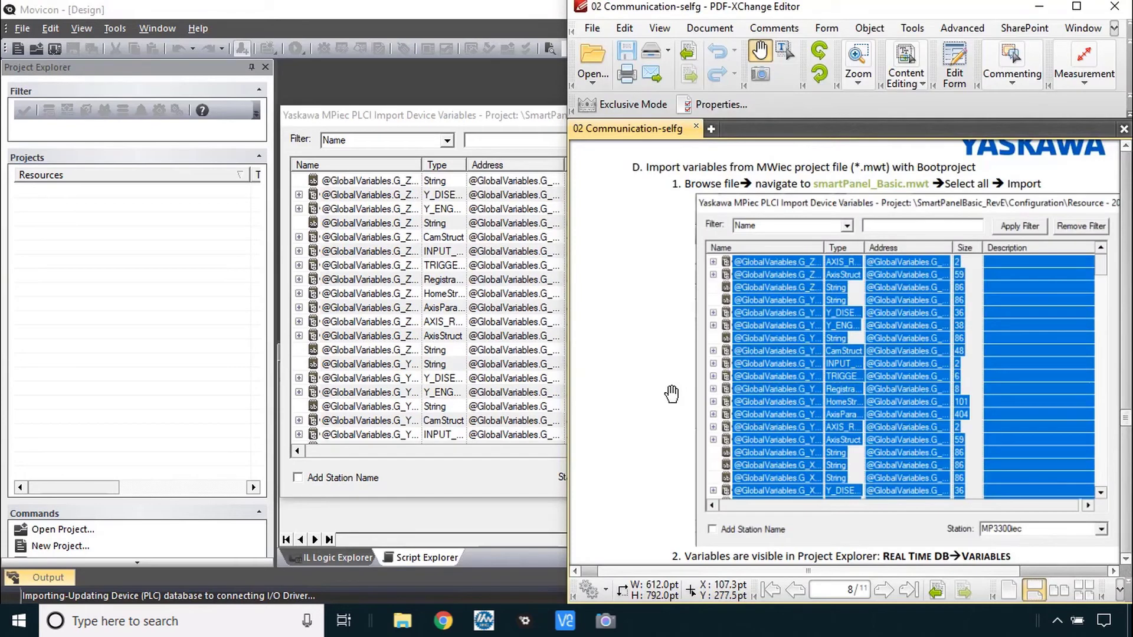
scroll(671, 394, down, 5)
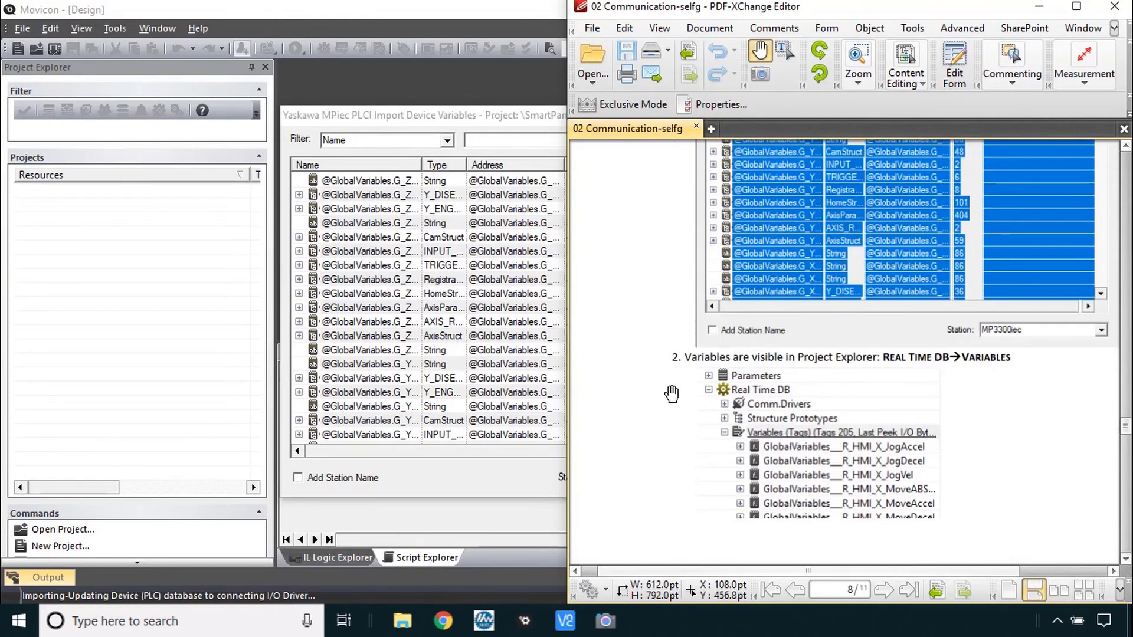
scroll(671, 394, up, 3)
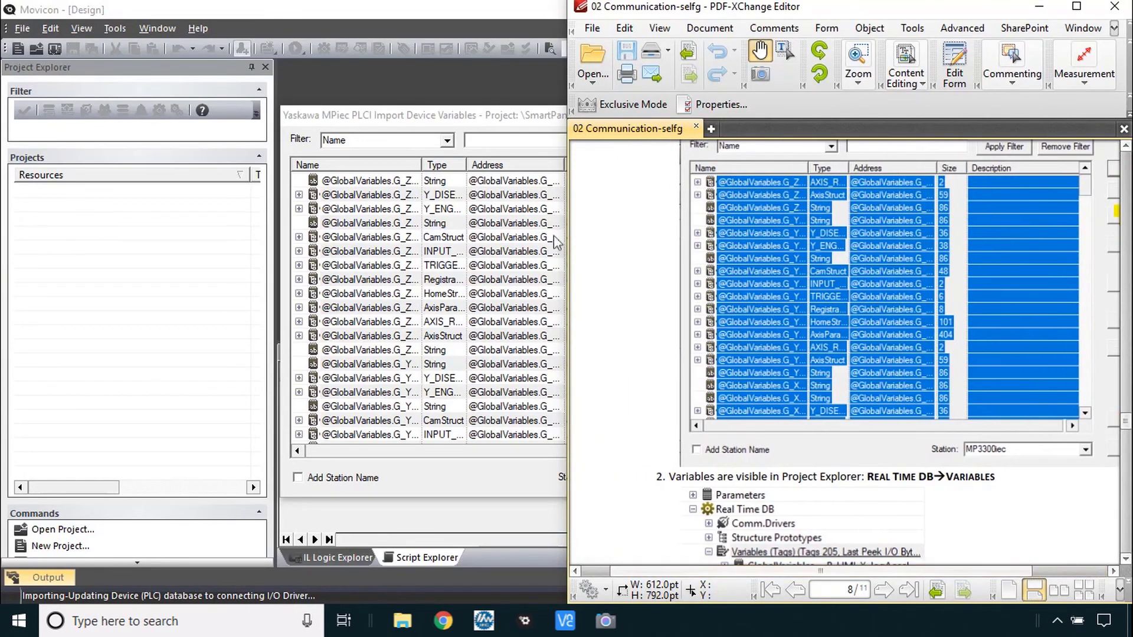
click(500, 121)
click(791, 166)
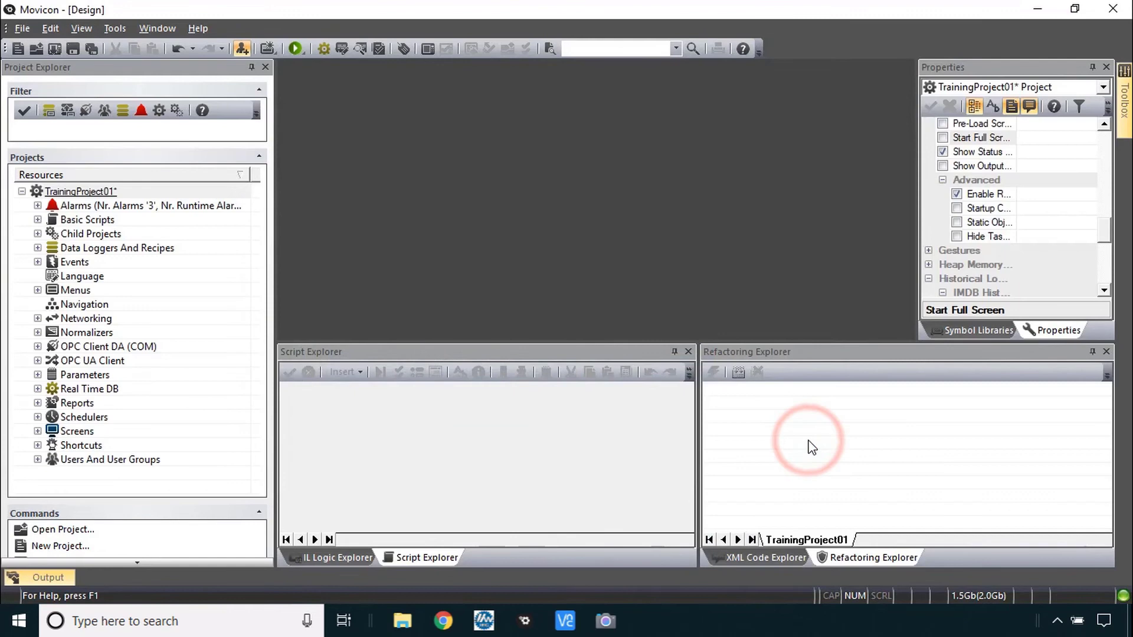
Expand Real Time DB and select Variables (Tags) to list the 111 GlobalVariables-prefixed tags
click(37, 388)
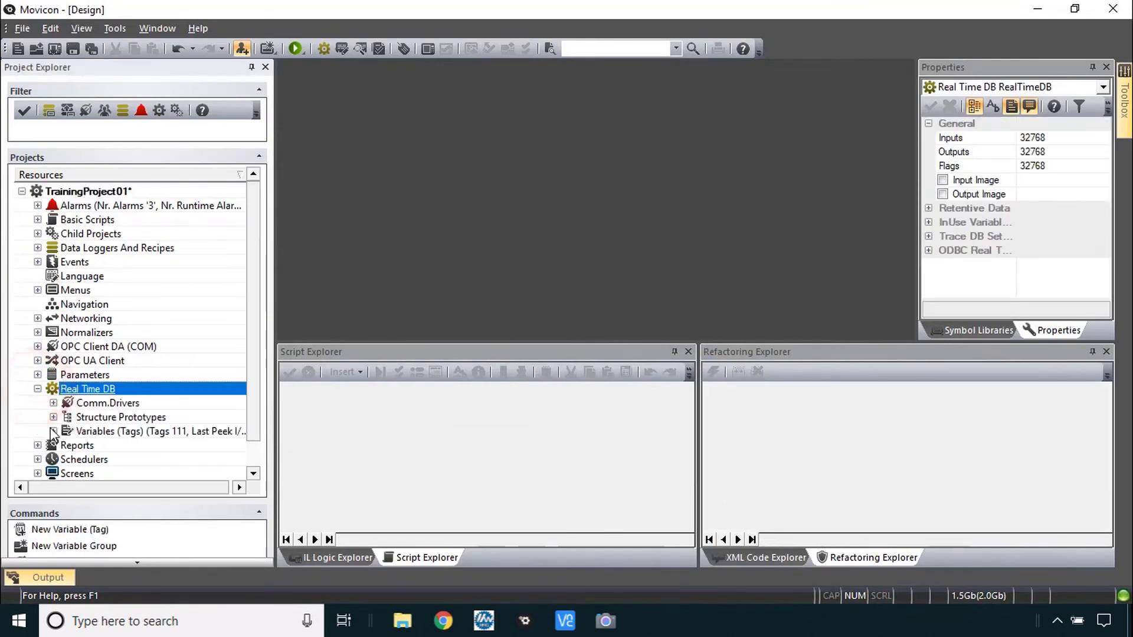
click(53, 430)
scroll(185, 423, down, 1)
scroll(185, 422, down, 4)
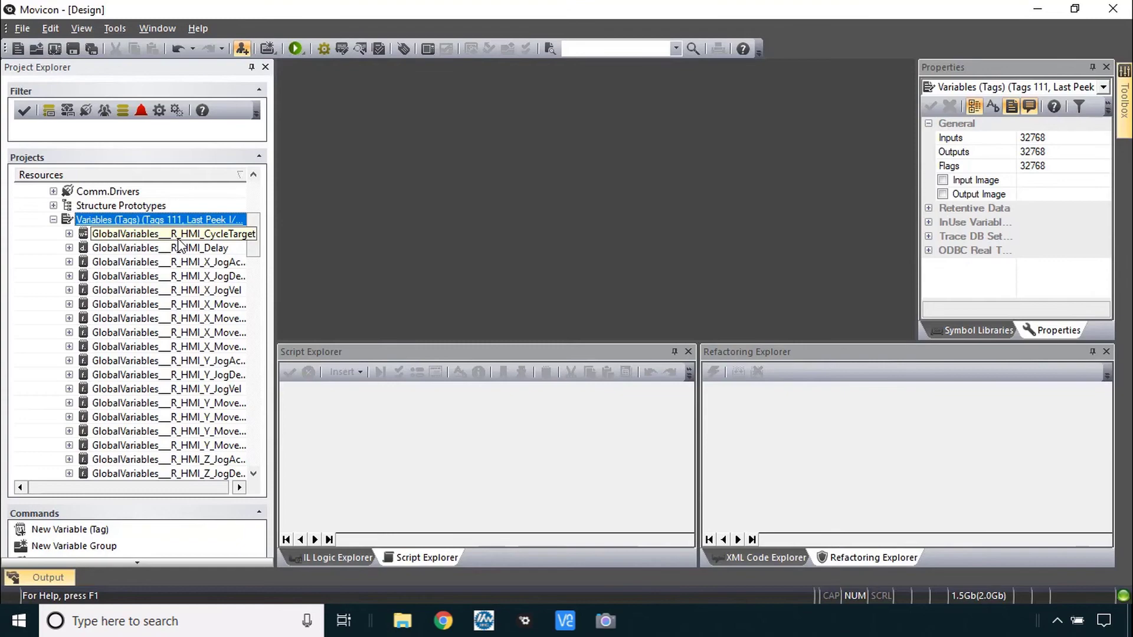
key(alt+Tab)
scroll(854, 458, down, 10)
scroll(854, 457, down, 2)
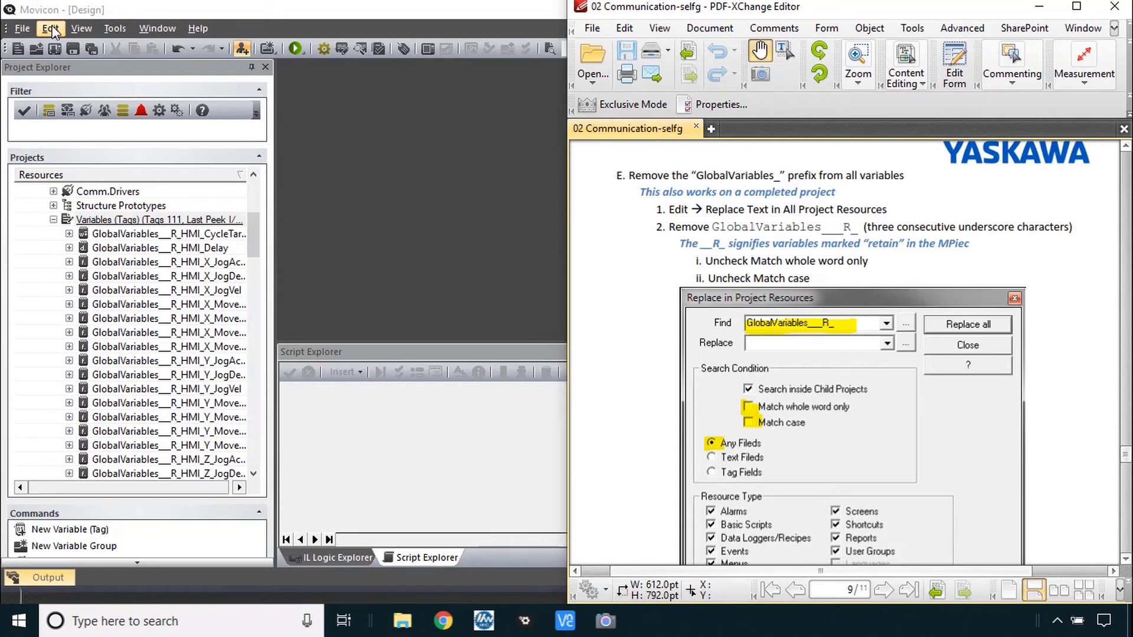
click(99, 206)
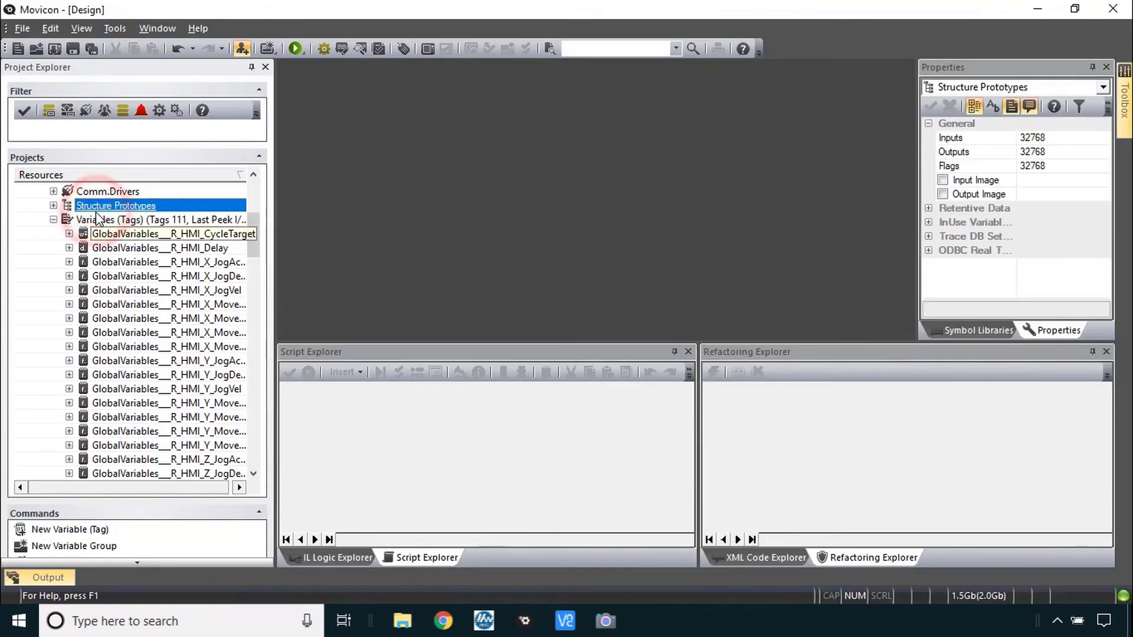
click(96, 219)
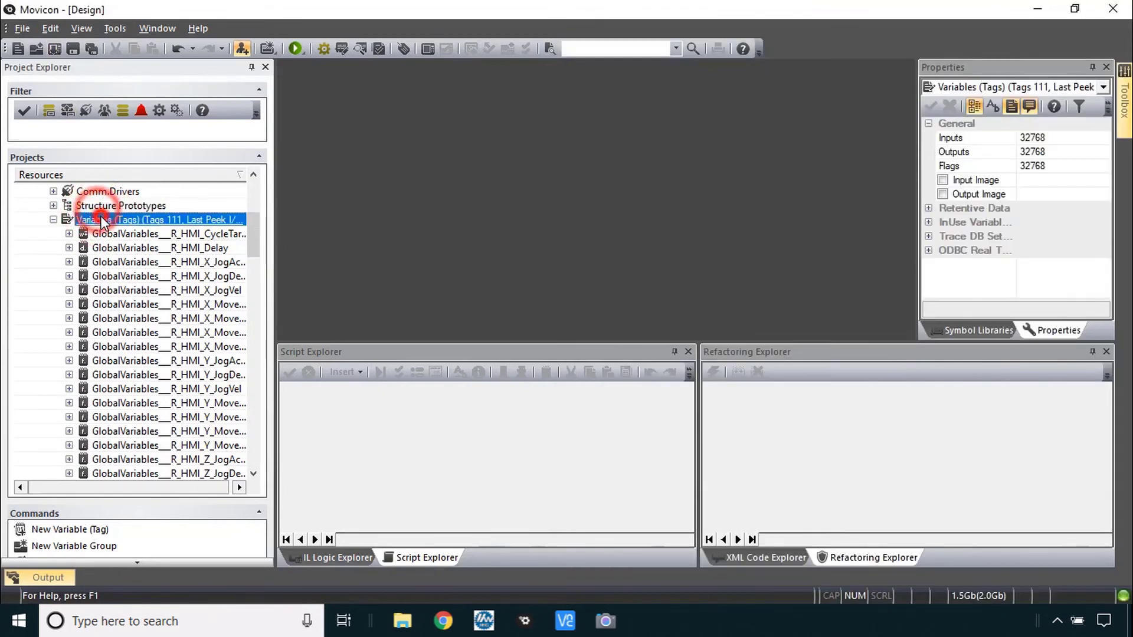
Replace GlobalVariables___R_ with nothing across all project resources, renaming 23 tags
click(50, 29)
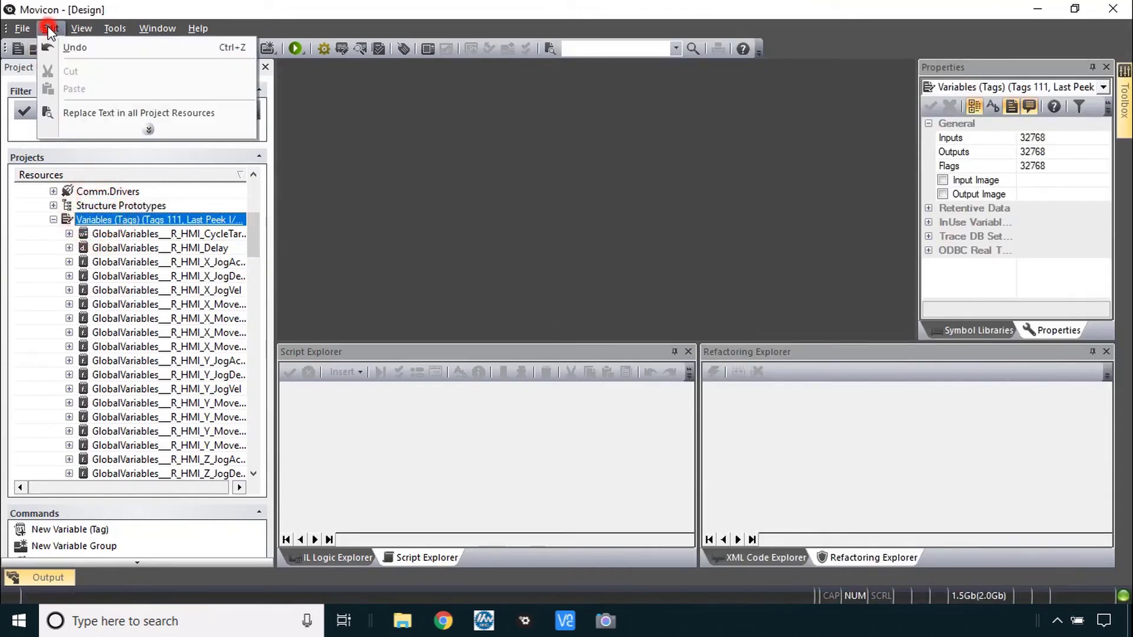
click(114, 113)
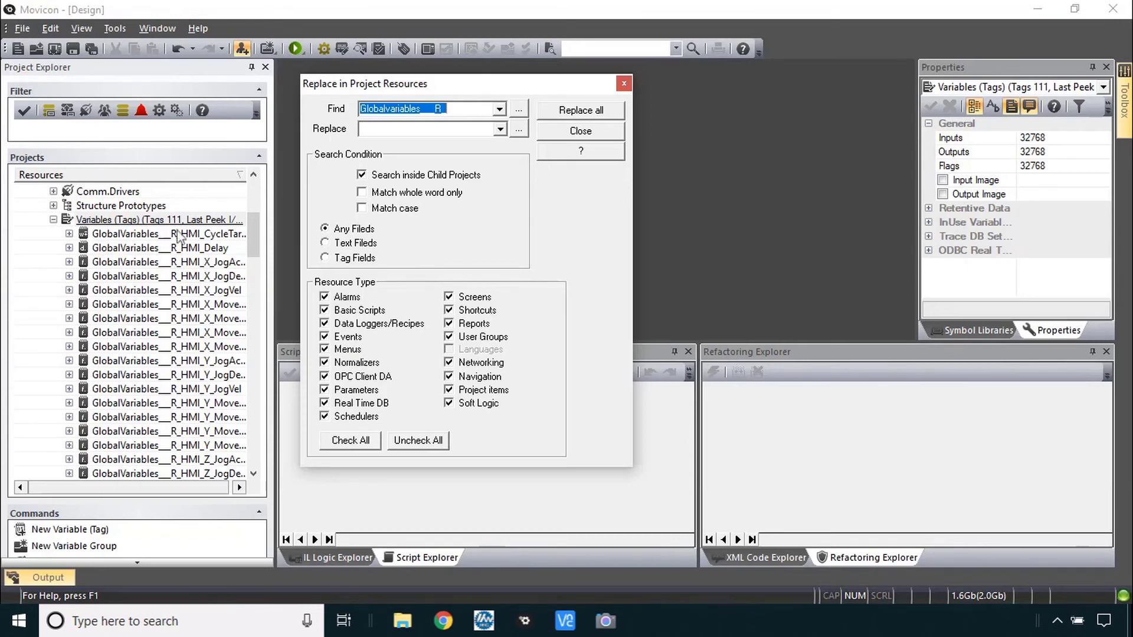
click(486, 109)
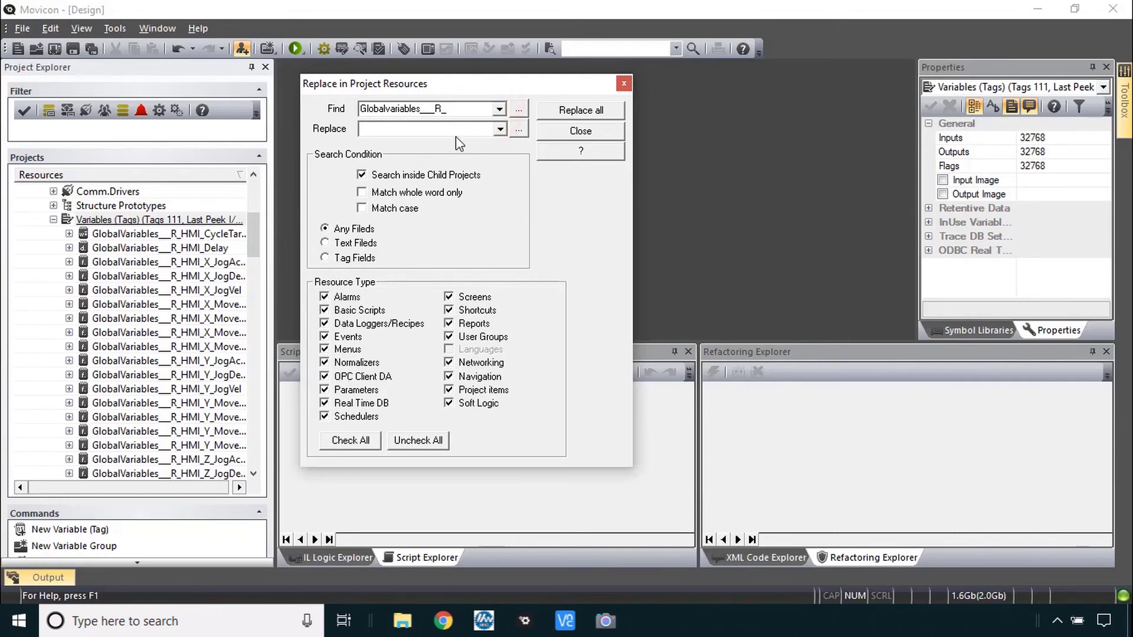
key(alt+Tab)
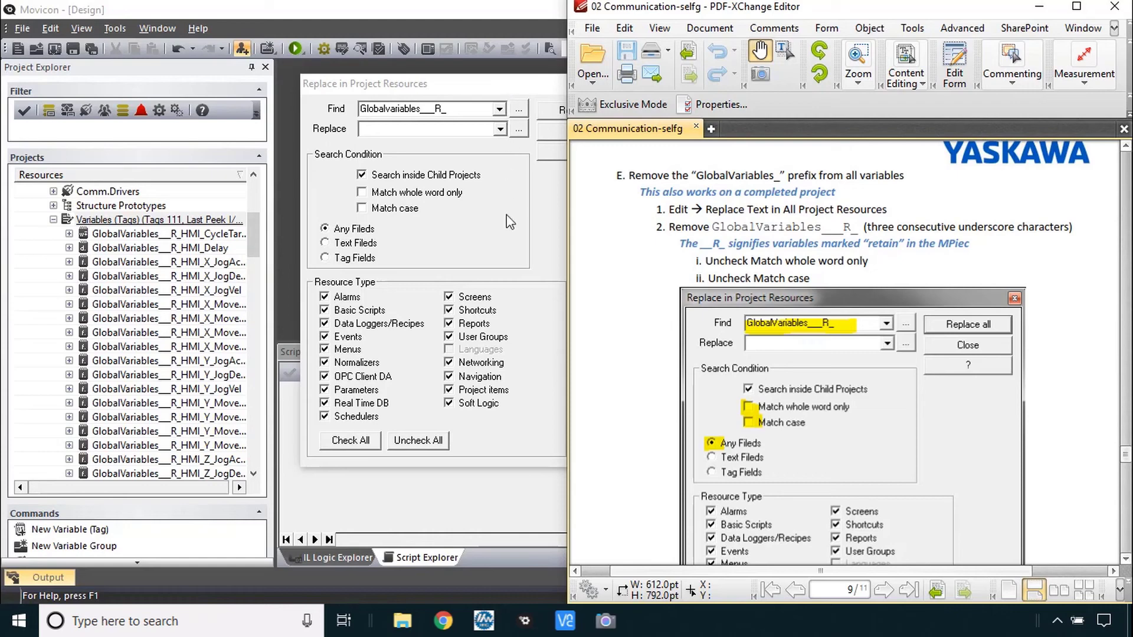
scroll(826, 354, down, 5)
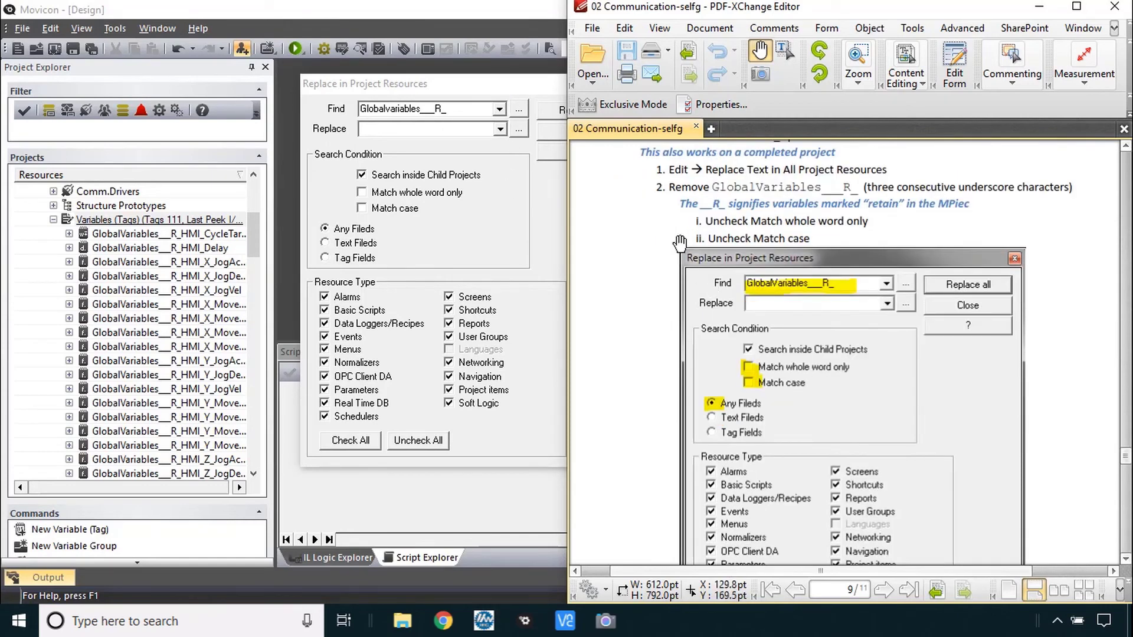
click(537, 218)
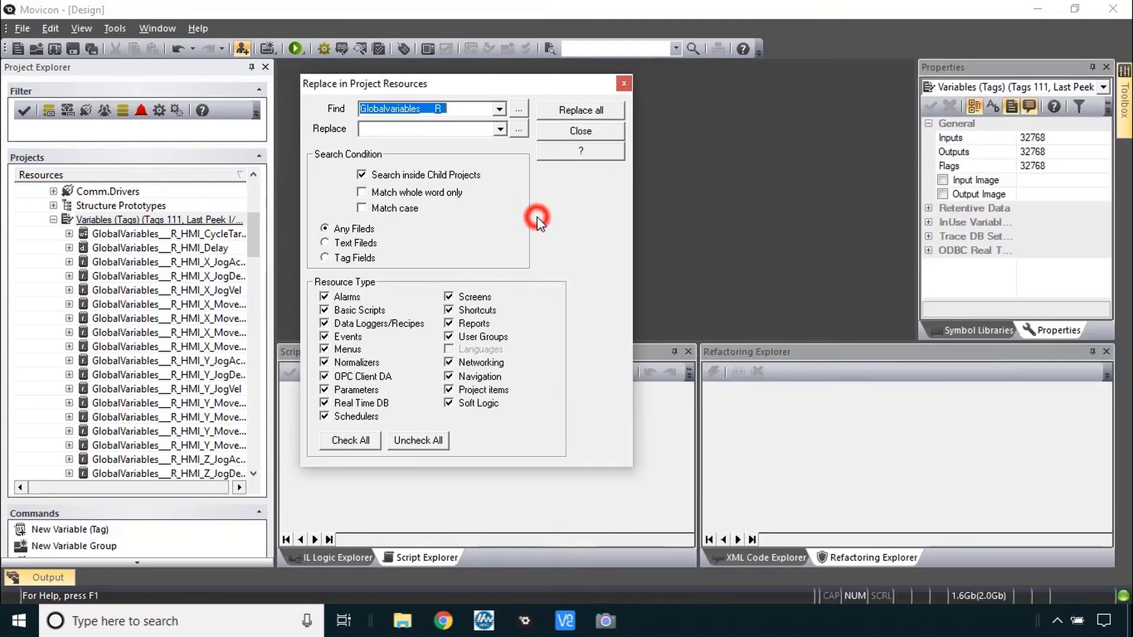
click(578, 111)
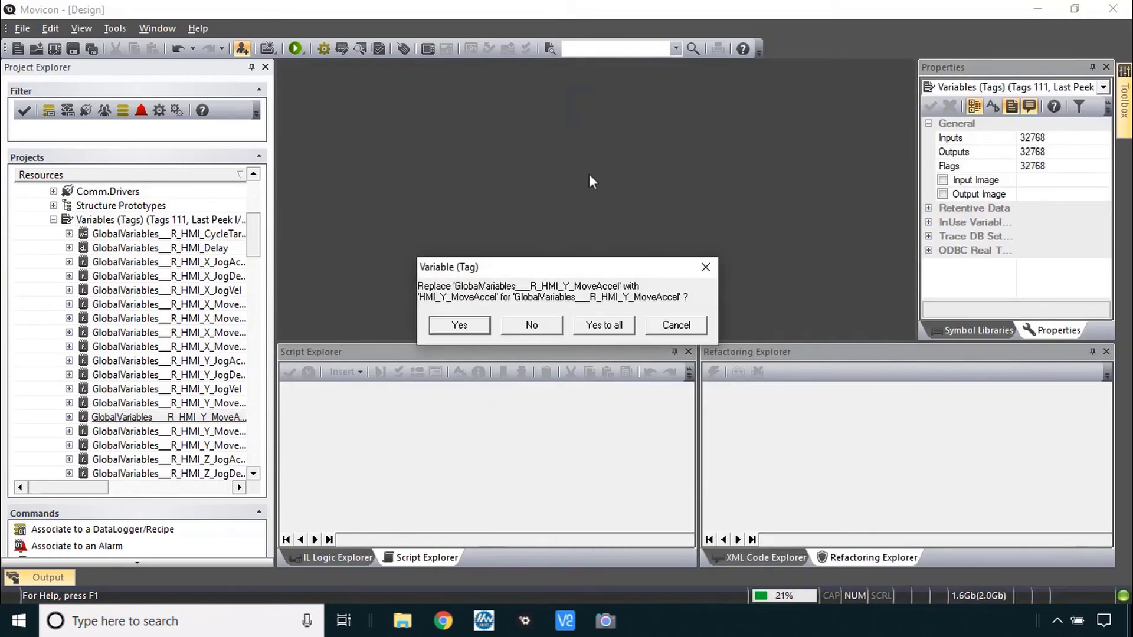
click(611, 325)
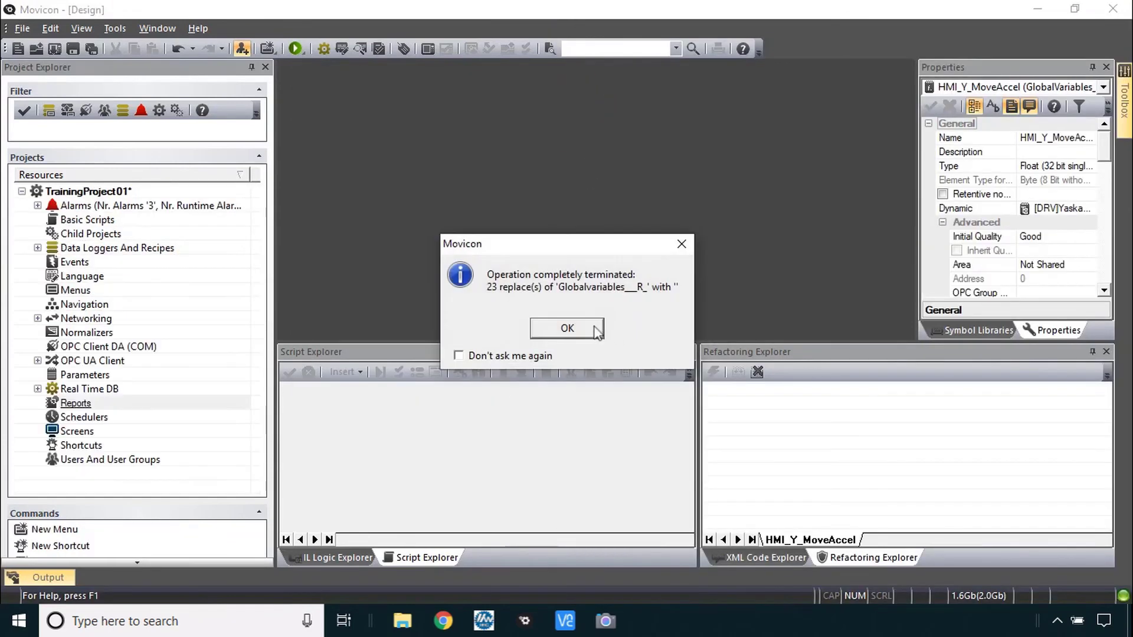
click(595, 328)
Expand the Real Time DB variables to check the renamed tags
click(38, 388)
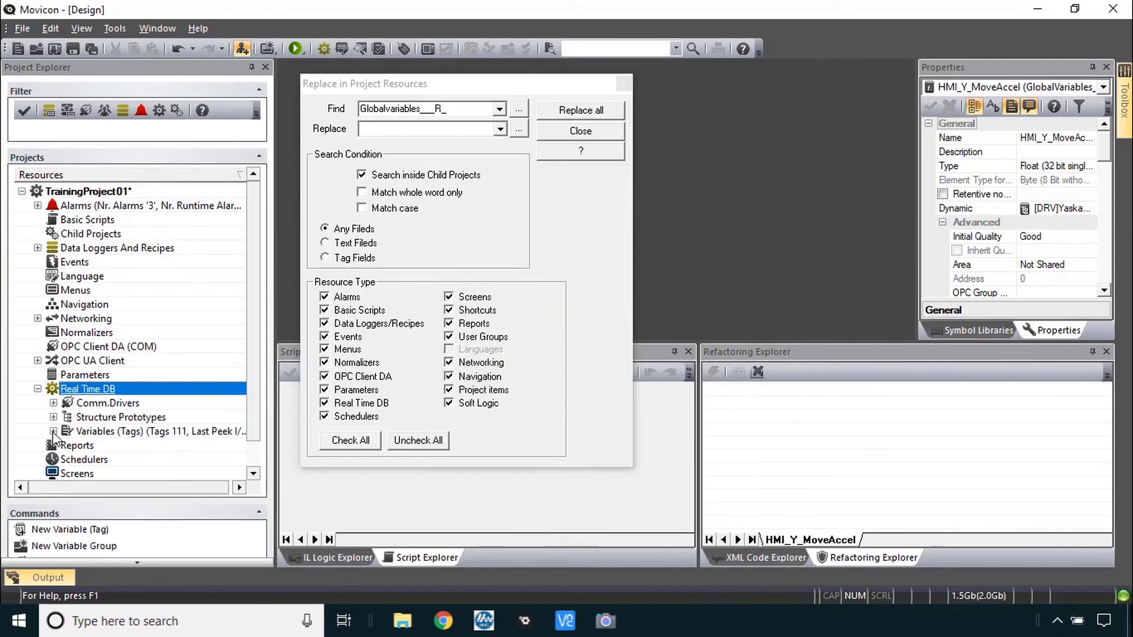
click(53, 431)
scroll(147, 384, down, 10)
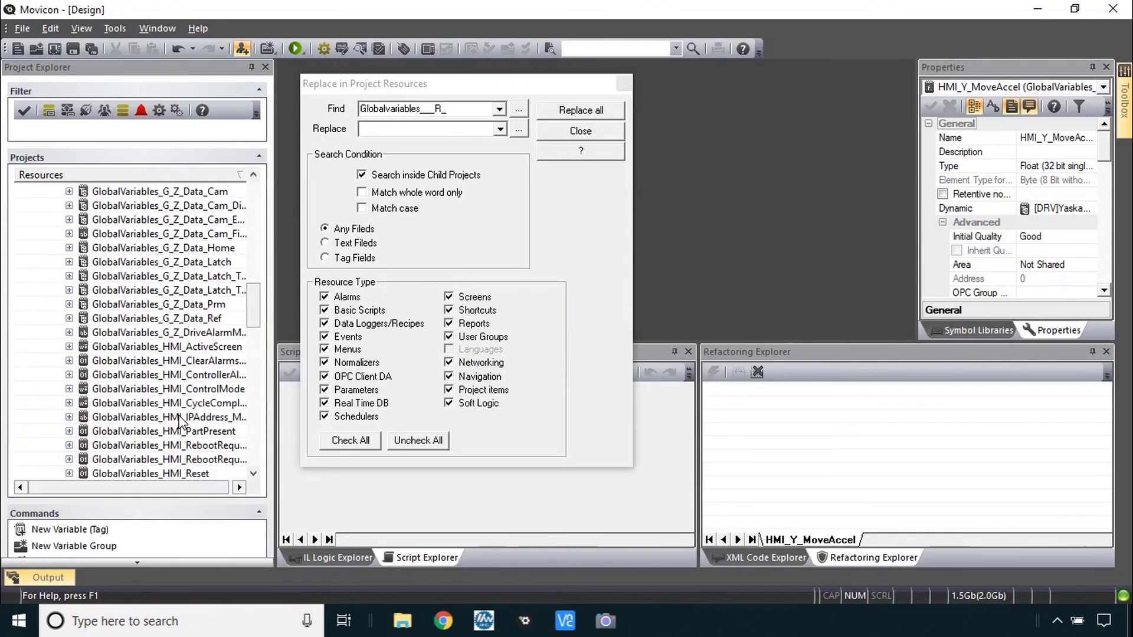
scroll(180, 420, down, 4)
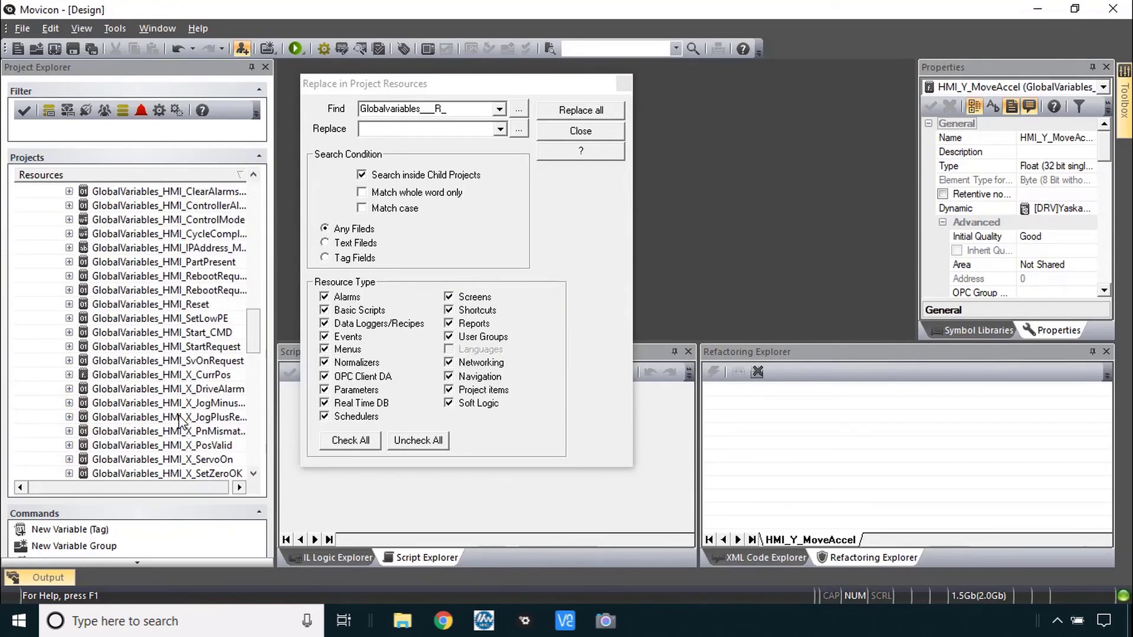
scroll(180, 420, up, 5)
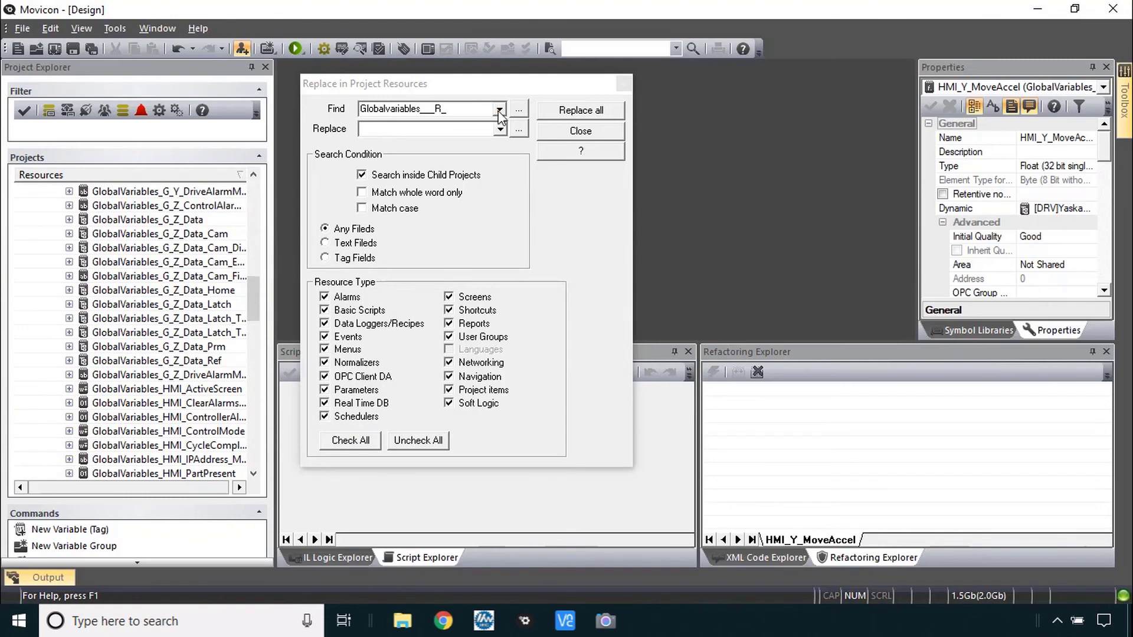
Replace Globalvariables_ with nothing project-wide, renaming 88 tags, and close the Replace window
click(452, 109)
key(BackSpace)
key(BackSpace)
key(BackSpace)
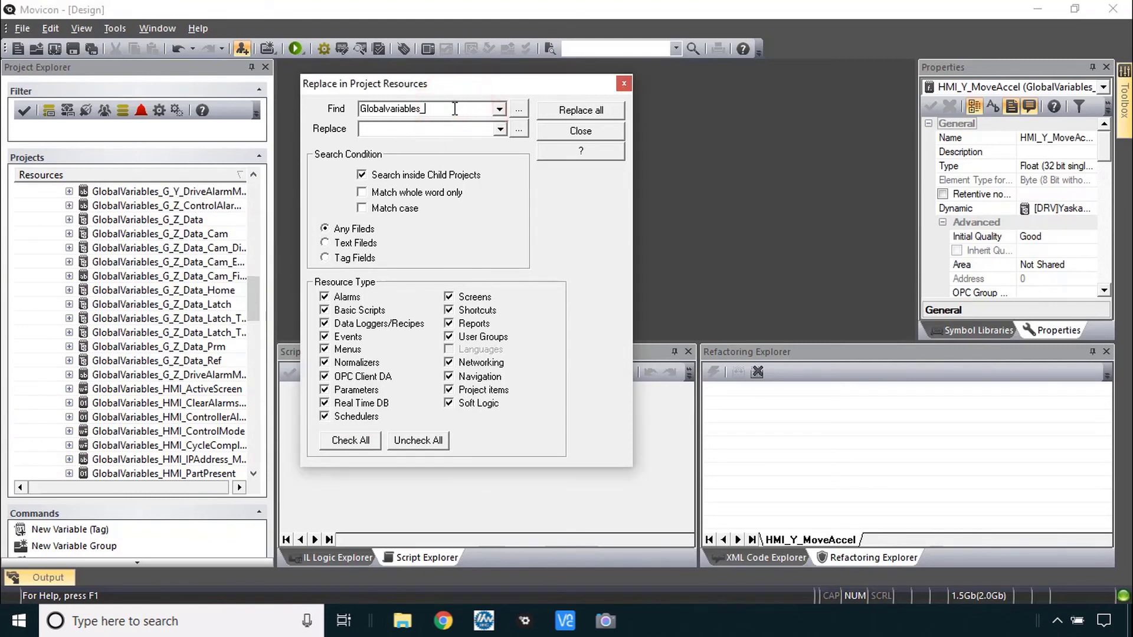
click(583, 111)
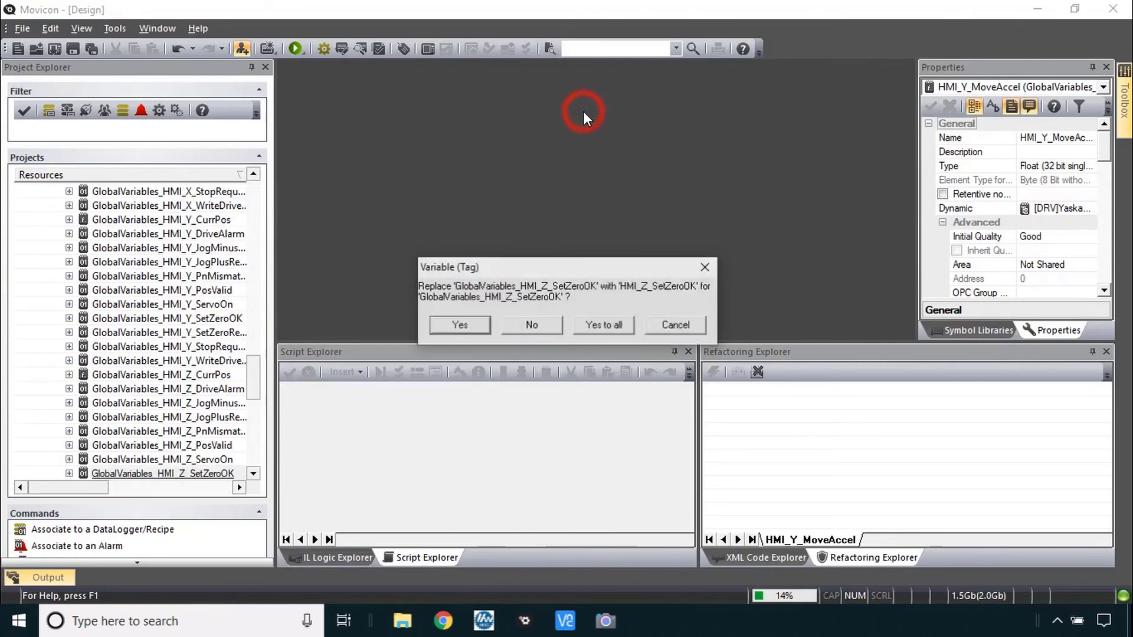
click(608, 325)
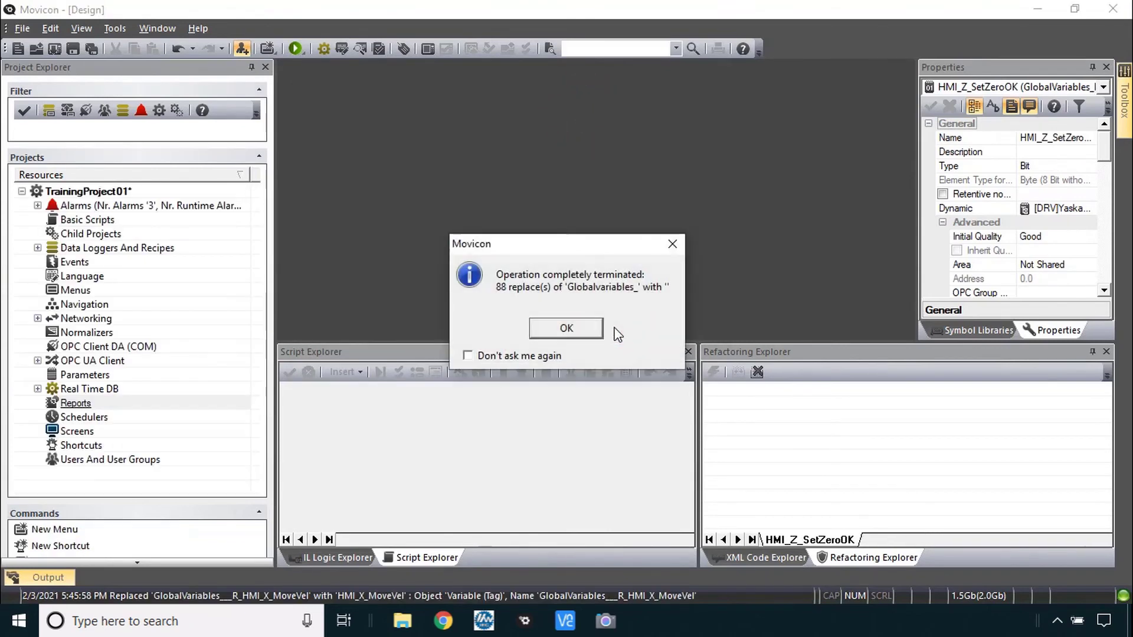
click(564, 327)
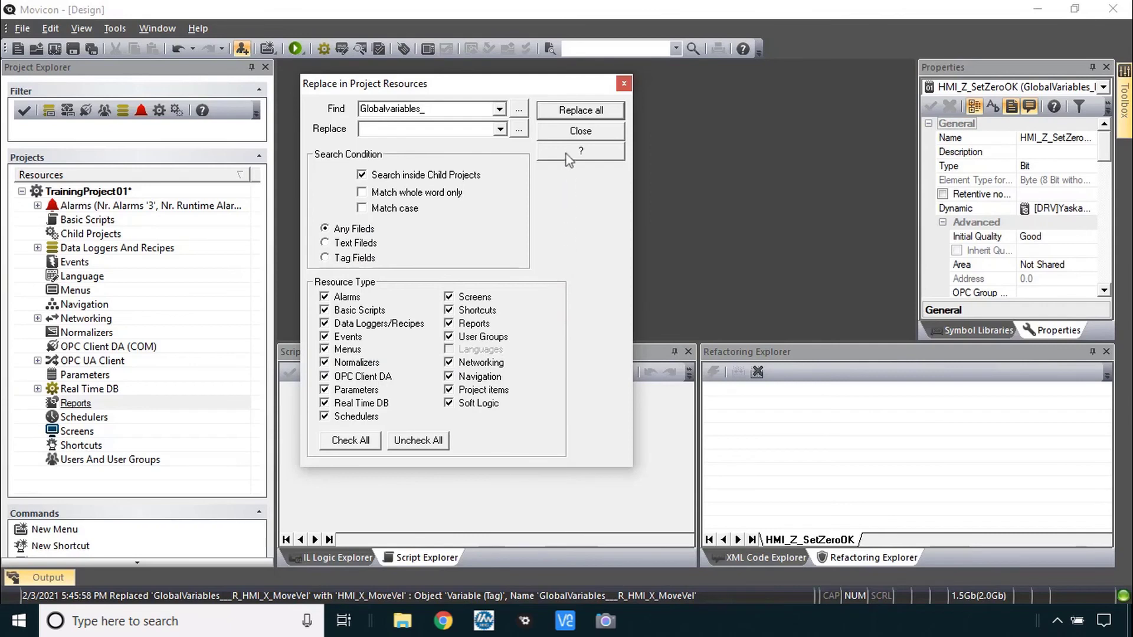
click(565, 131)
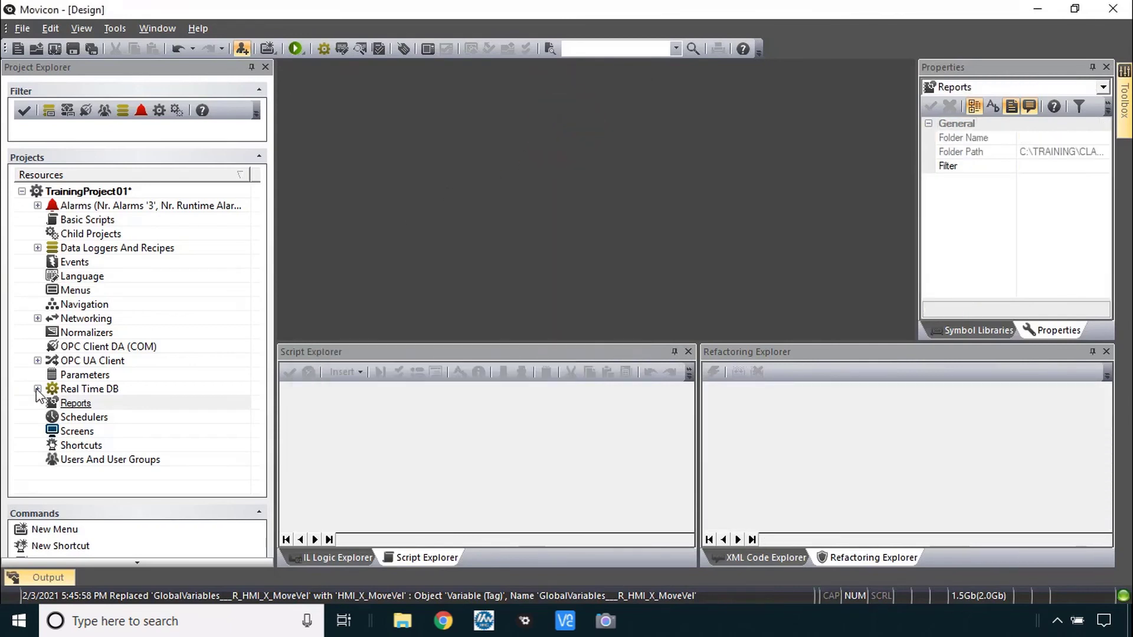
Expand Real Time DB > Variables (Tags) to review names like G_ControllerAlarmID
click(38, 389)
click(53, 432)
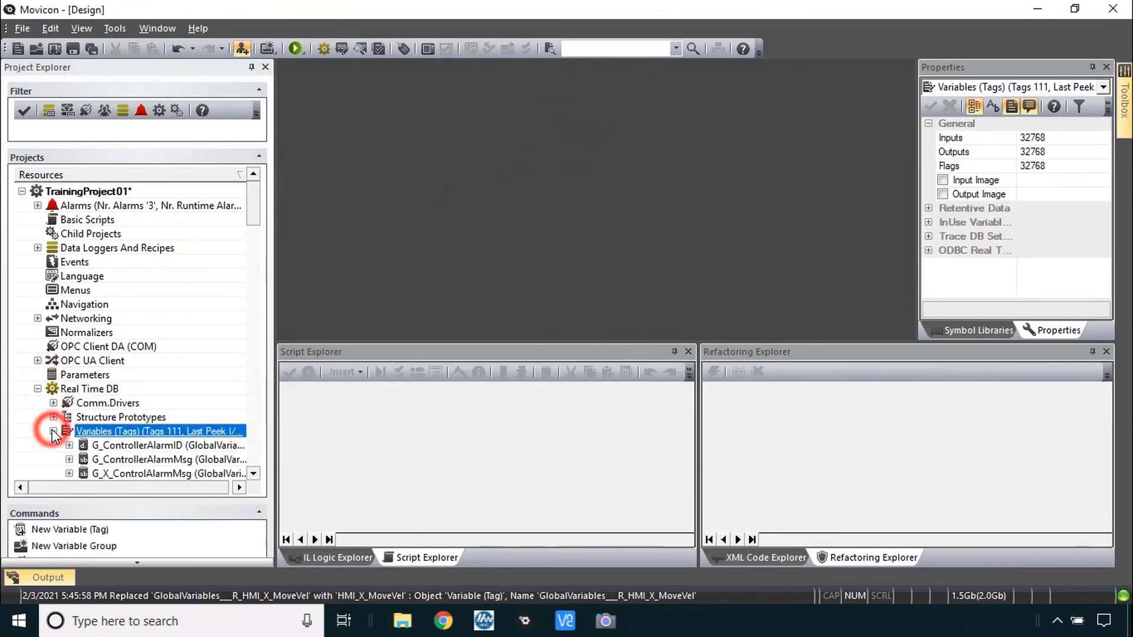
scroll(51, 433, down, 1)
drag(252, 237, 284, 347)
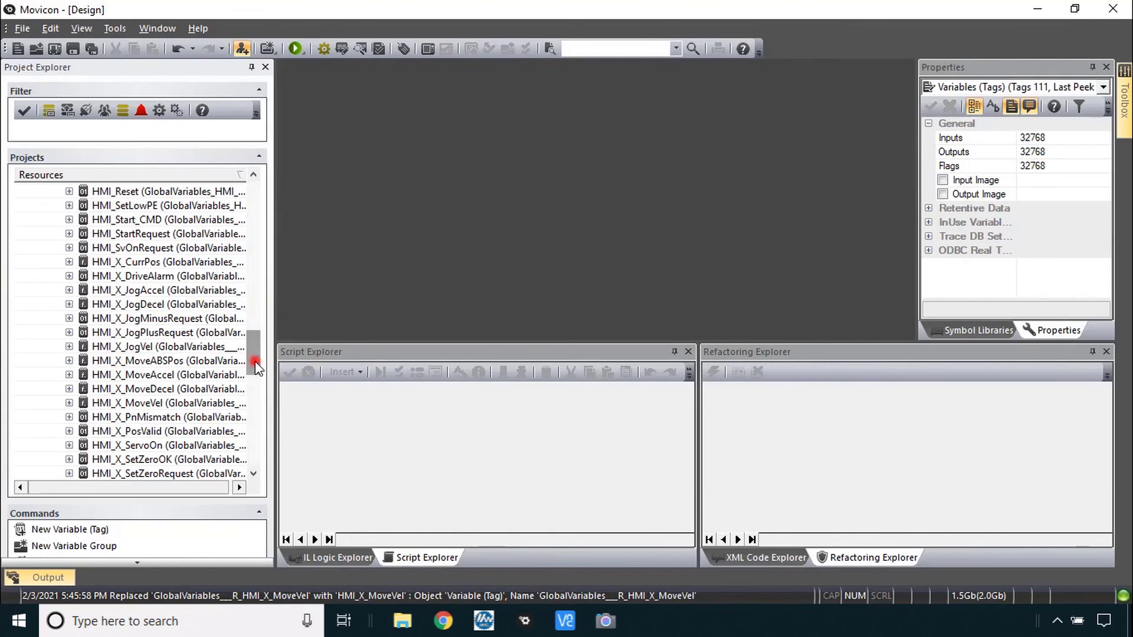
drag(257, 369, 272, 217)
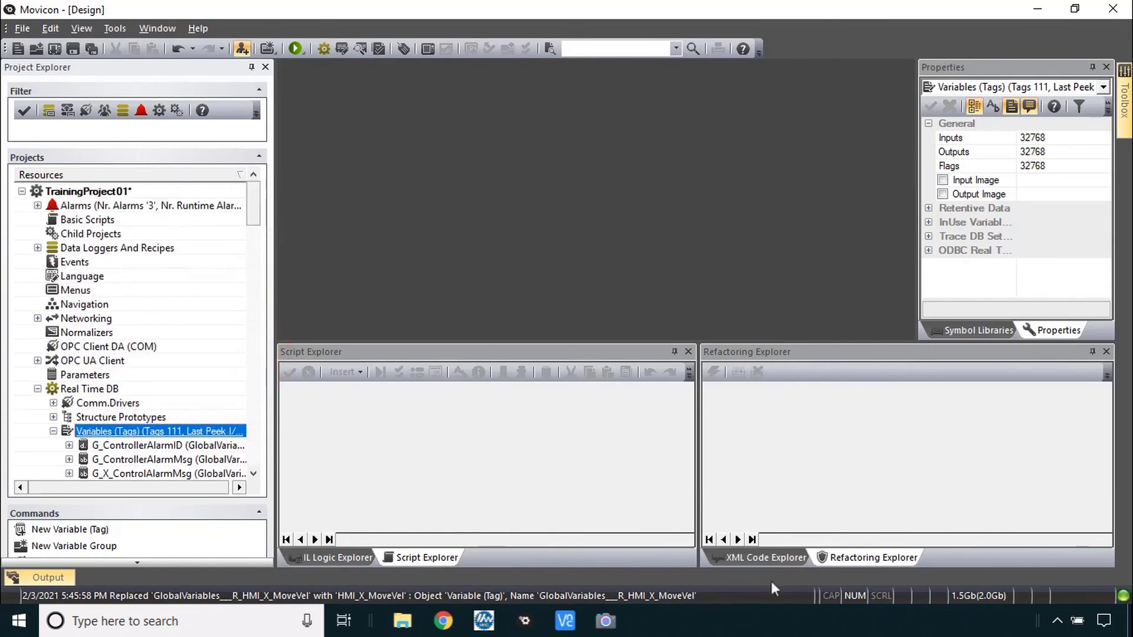
Run Edit > Apply Renamed Variables and Resources to drop the GlobalVariables prefix
key(alt+Tab)
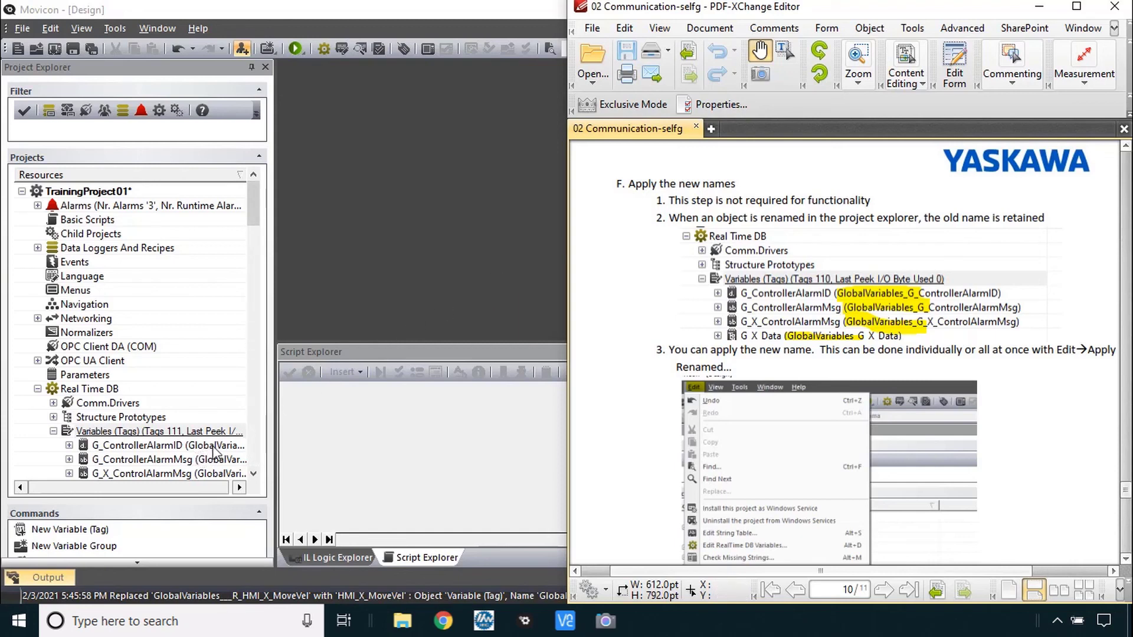
scroll(215, 454, down, 5)
scroll(830, 377, down, 2)
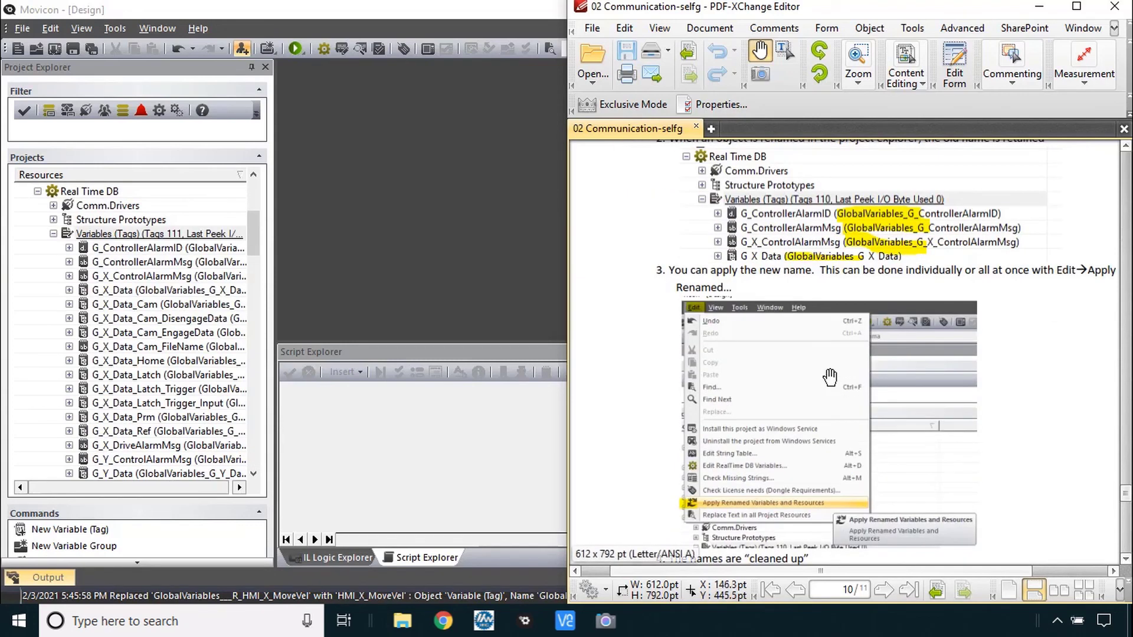
click(49, 34)
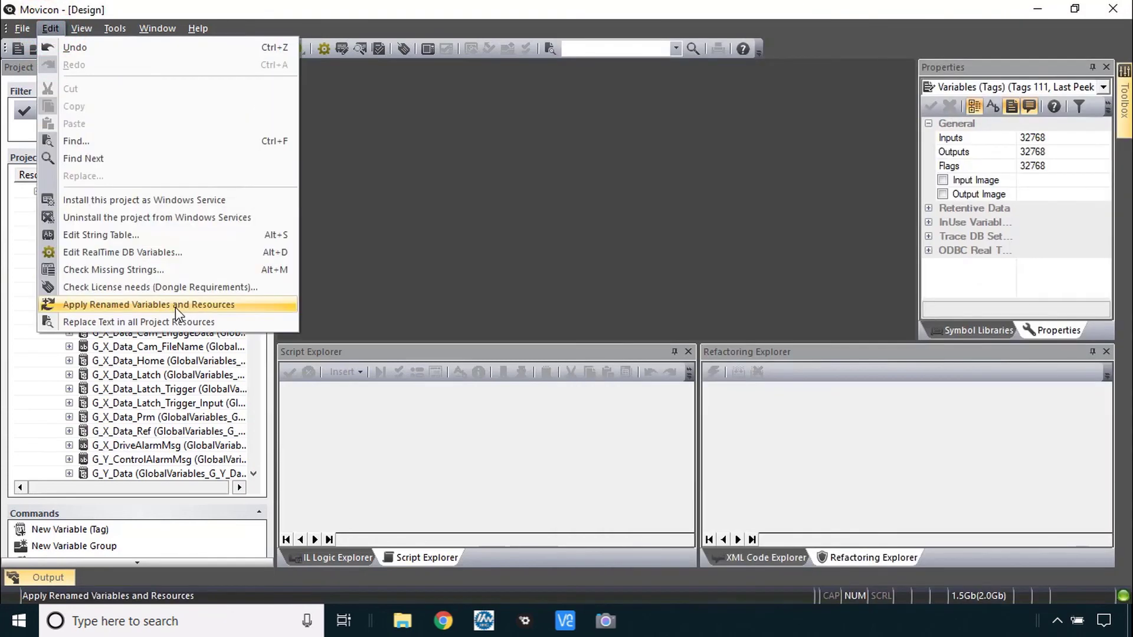
click(175, 307)
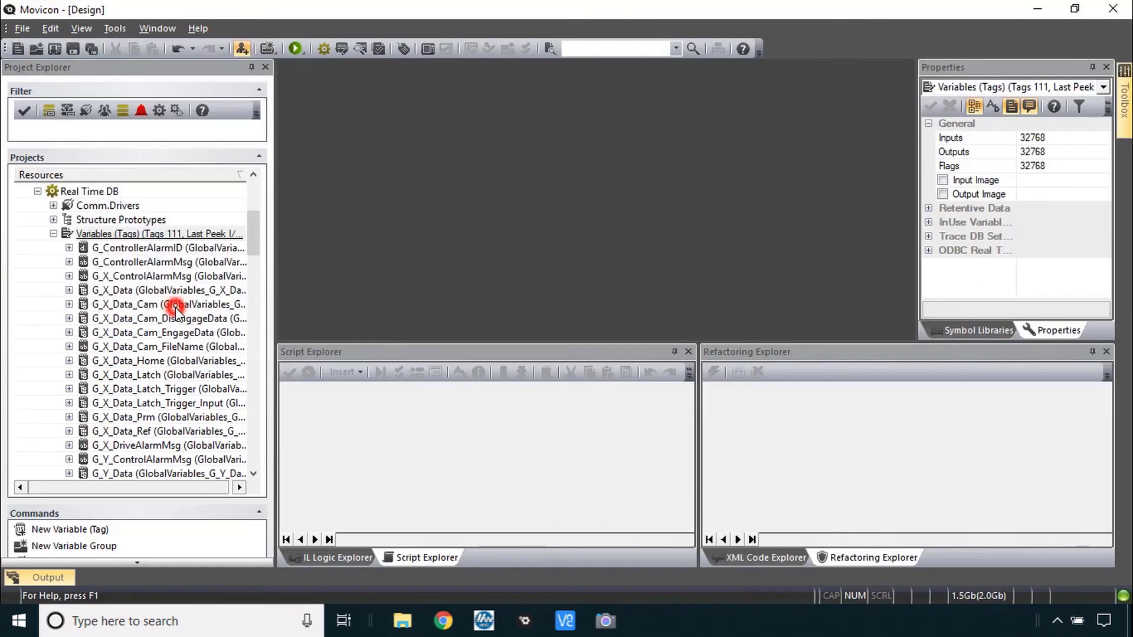
Verify renamed tags like G_X_Data_Cam_FileName and G_ControllerAlarmMsg, plus the Yaskawa MPiec PLCI driver properties
click(155, 348)
click(148, 403)
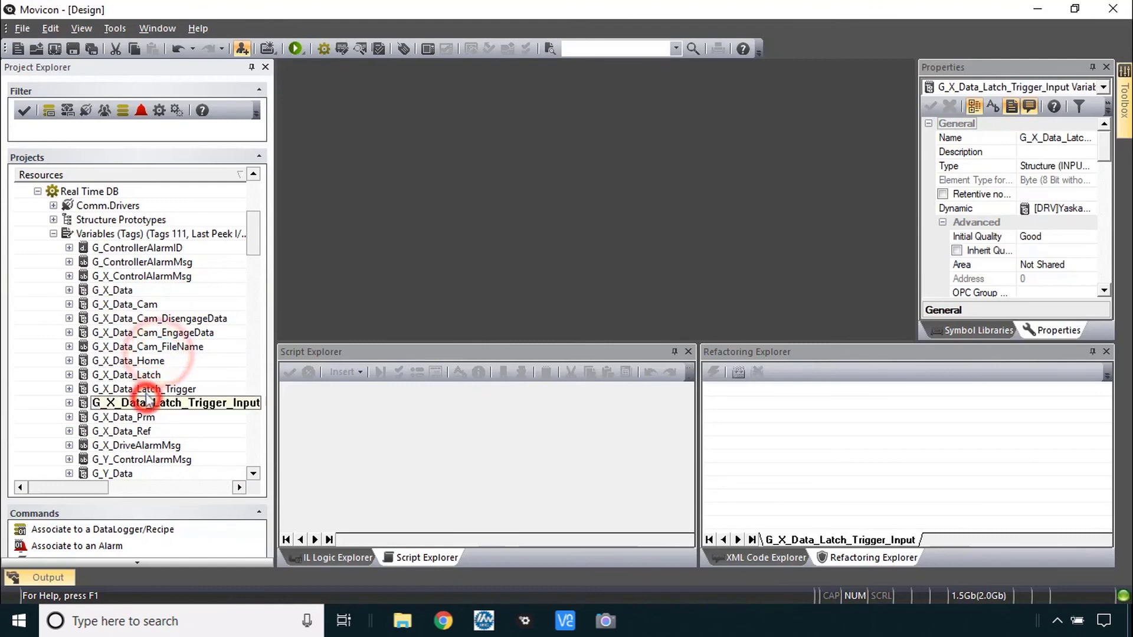
click(142, 276)
click(144, 262)
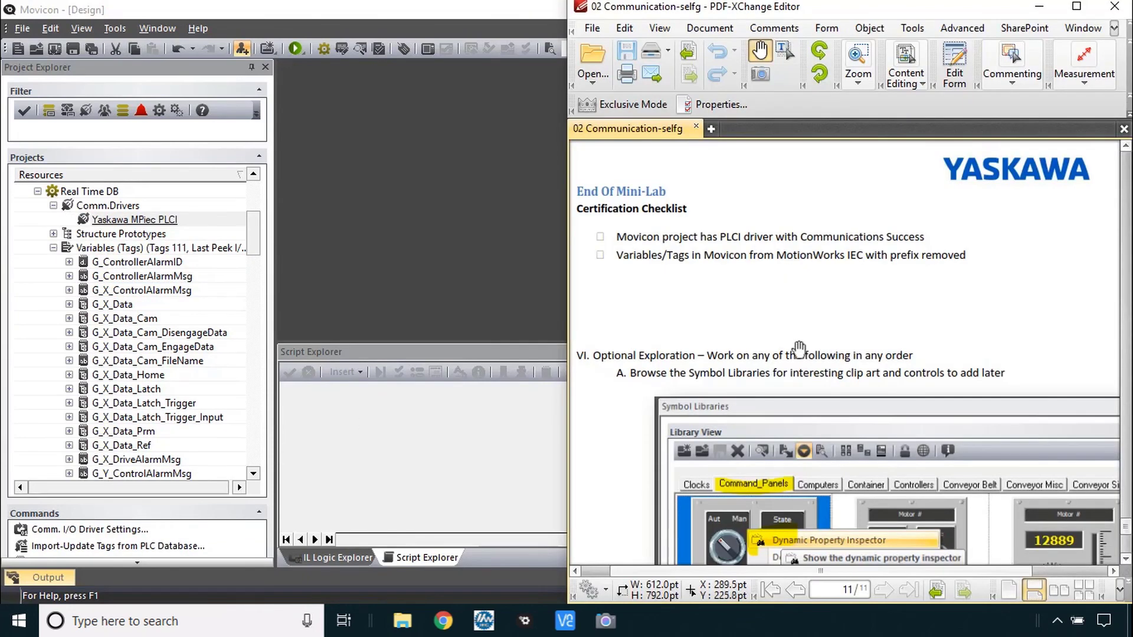
drag(799, 350, 832, 308)
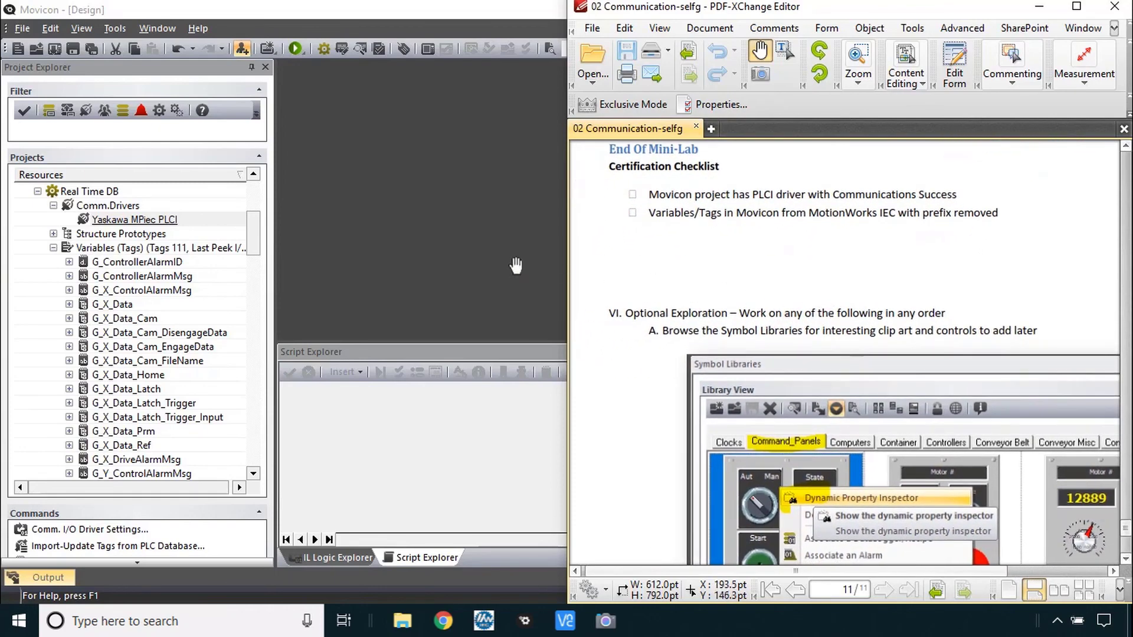
click(150, 220)
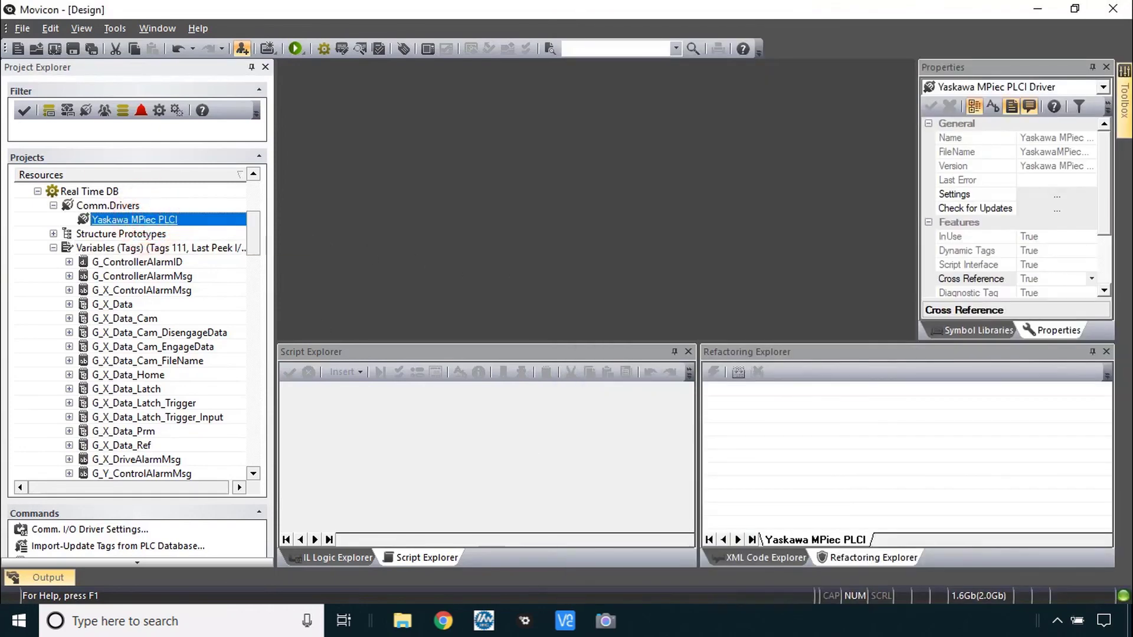
key(alt+Tab)
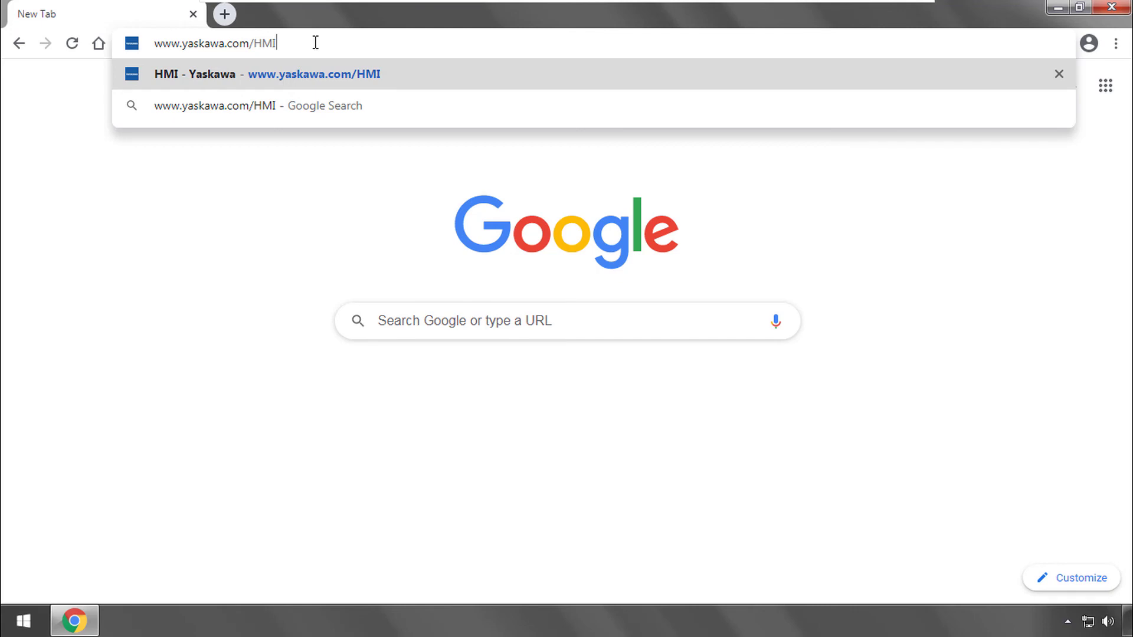
key(Return)
scroll(585, 327, down, 3)
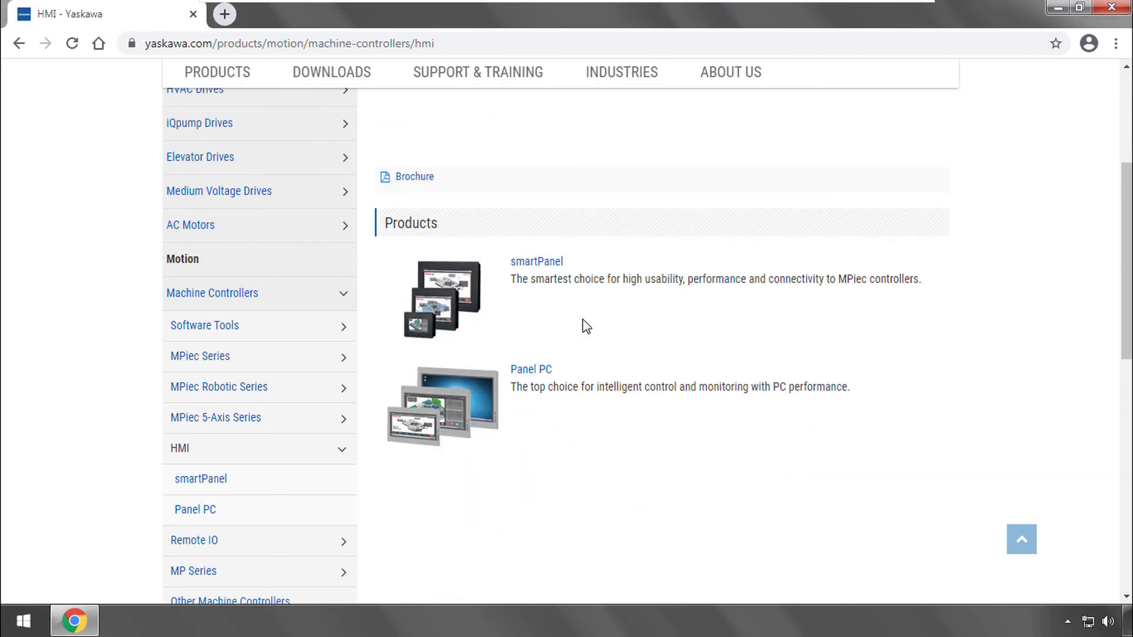
click(536, 261)
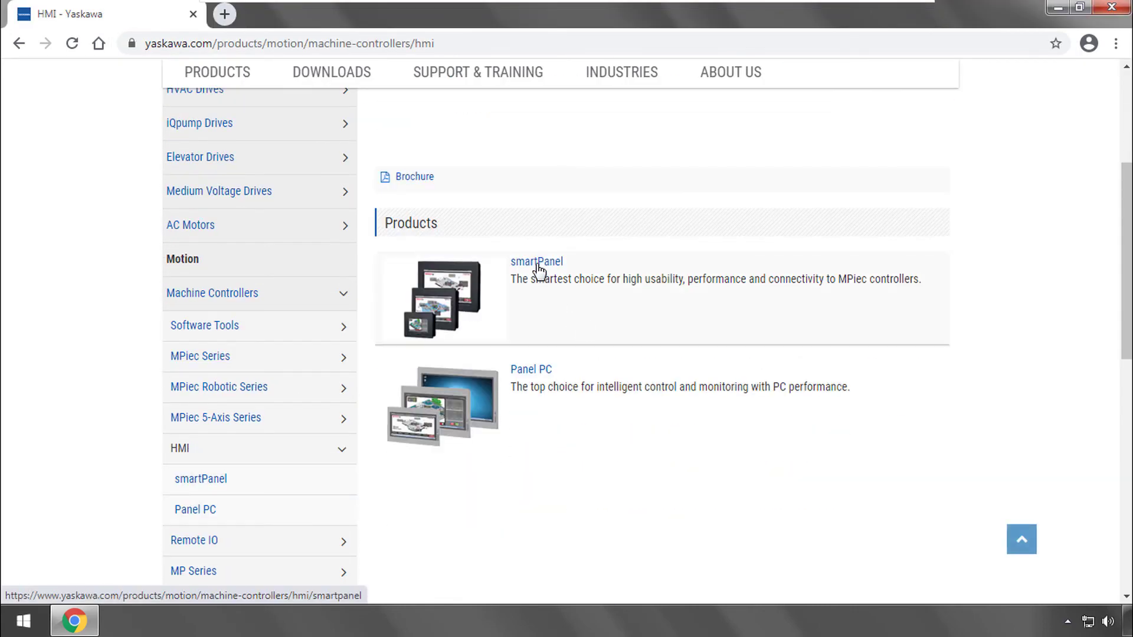
click(488, 260)
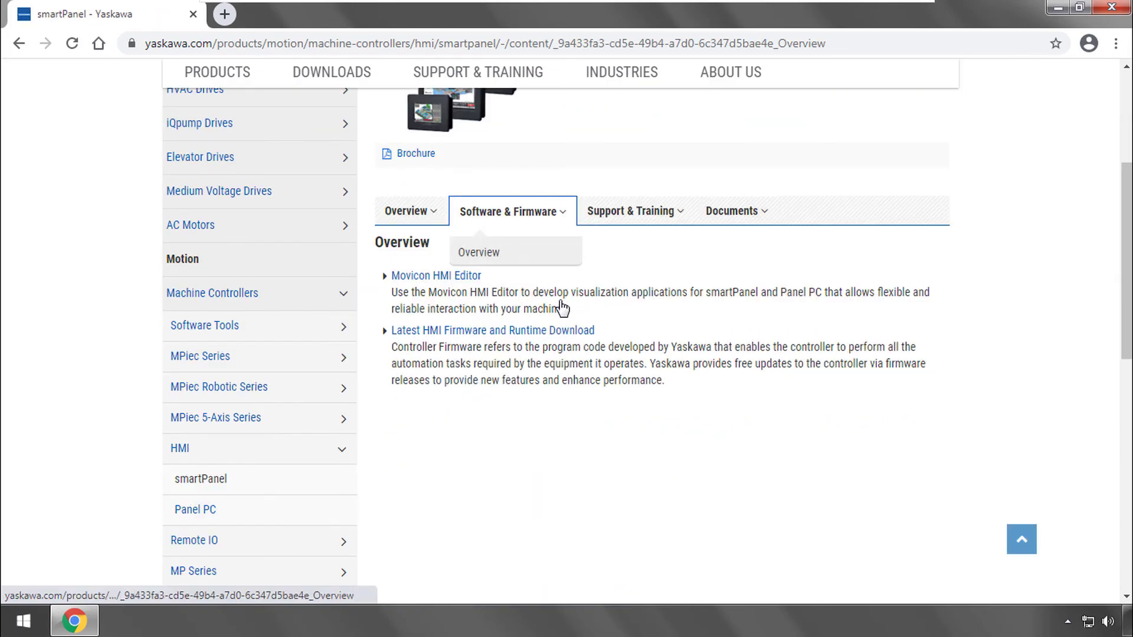